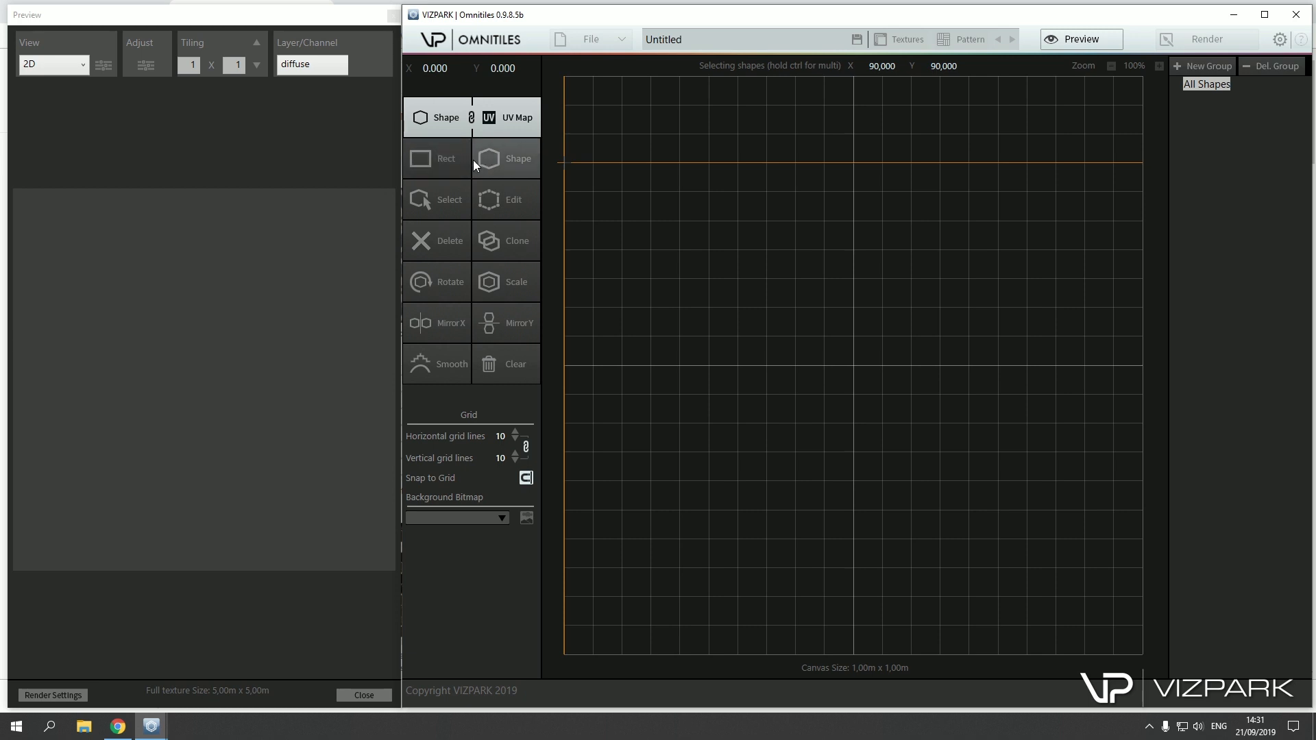
Draw three separate rectangles from left to right across the canvas, about 0.15 × 0.65 m, 0.20 × 0.15 m and 0.40 × 0.80 m
{"action": "left_click", "coordinate": [433, 154]}
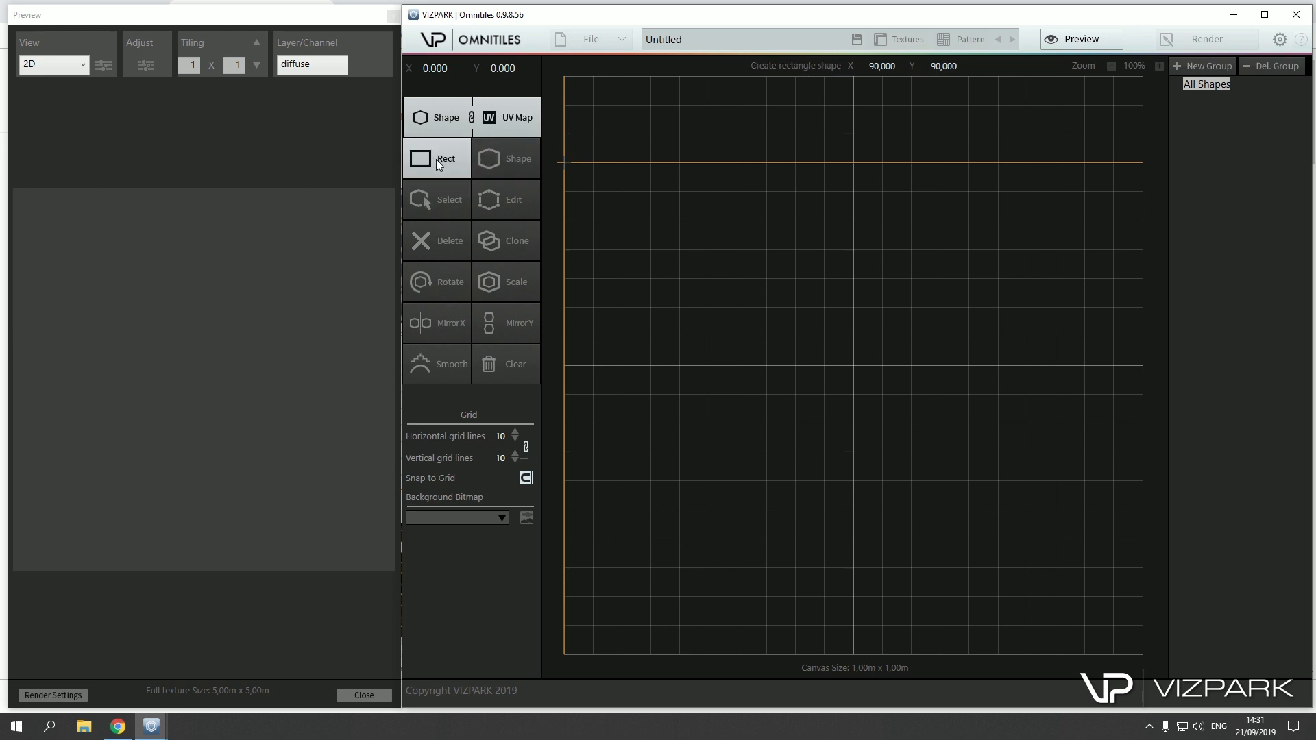
{"action": "left_click_drag", "start_coordinate": [594, 108], "coordinate": [680, 481]}
{"action": "left_click_drag", "start_coordinate": [737, 250], "coordinate": [854, 336]}
{"action": "left_click_drag", "start_coordinate": [871, 140], "coordinate": [1113, 595]}
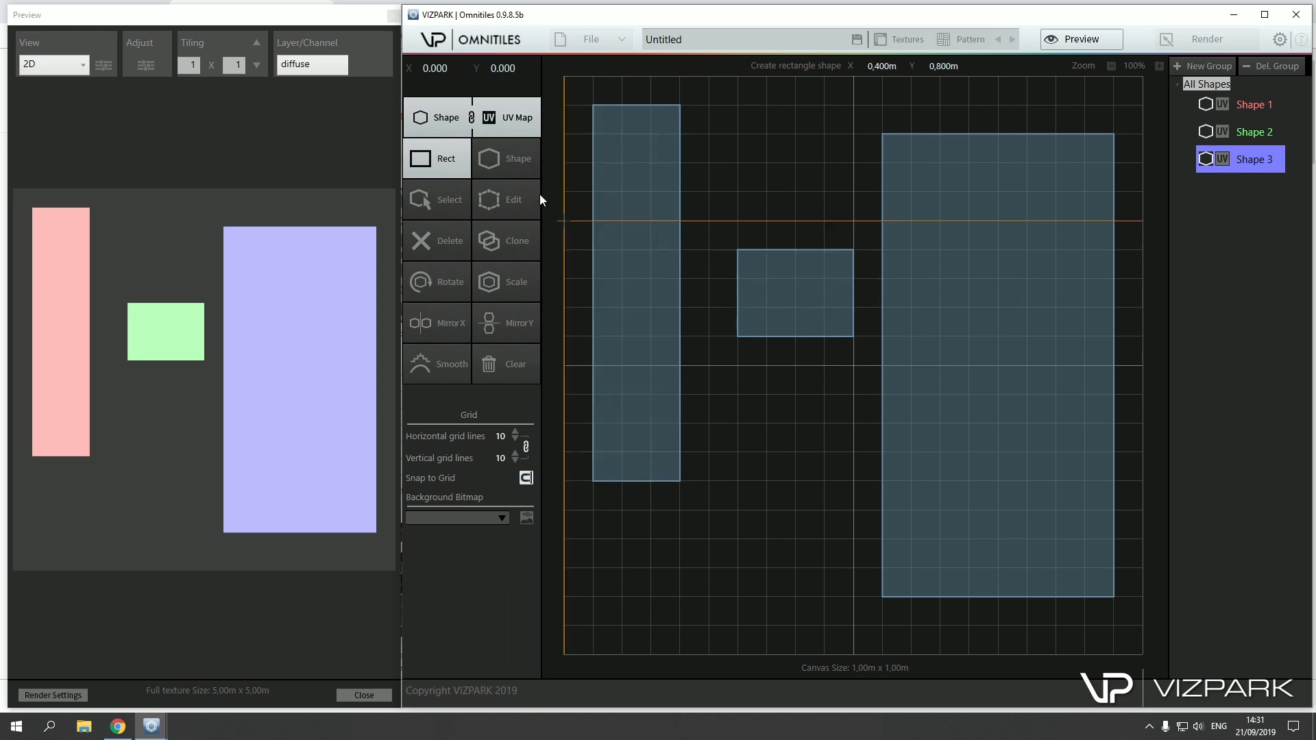
Draw a large closed ten-sided polygon around the small middle rectangle, overlapping both tall rectangles
{"action": "left_click", "coordinate": [510, 160]}
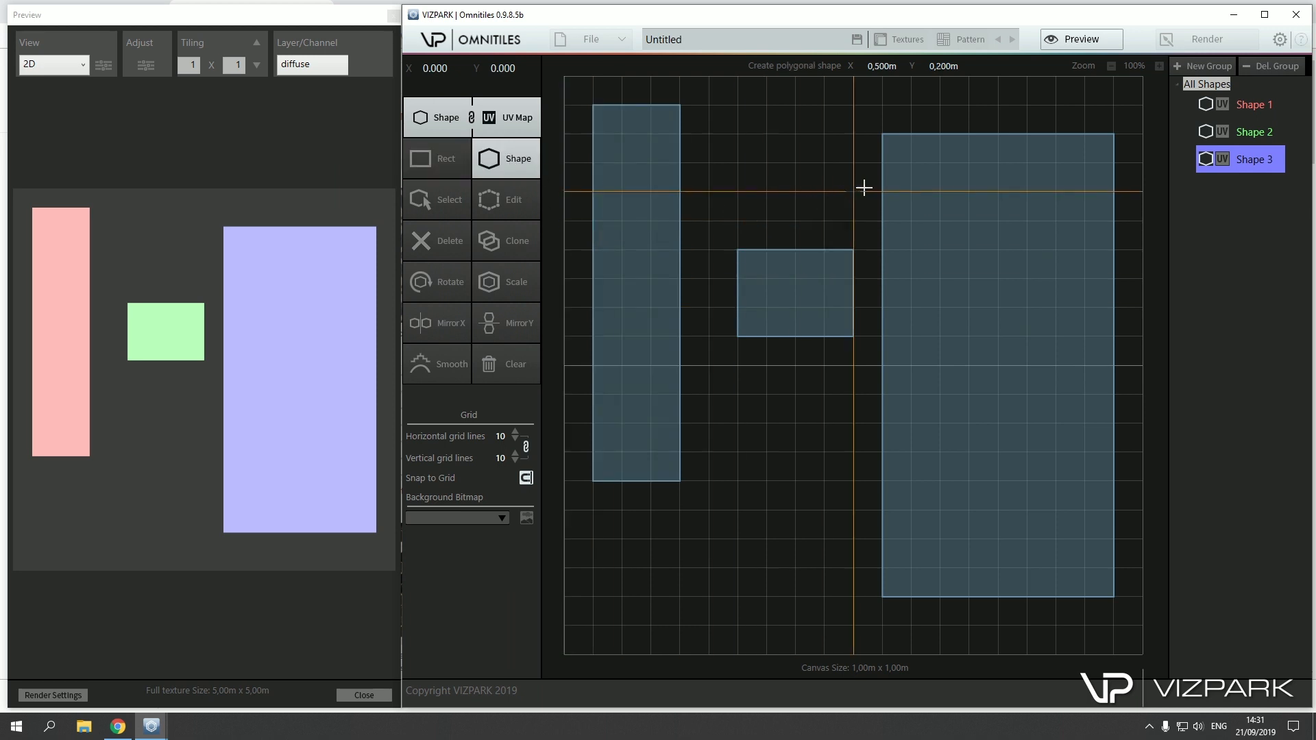
{"action": "left_click", "coordinate": [968, 308]}
{"action": "left_click", "coordinate": [940, 451]}
{"action": "left_click", "coordinate": [824, 538]}
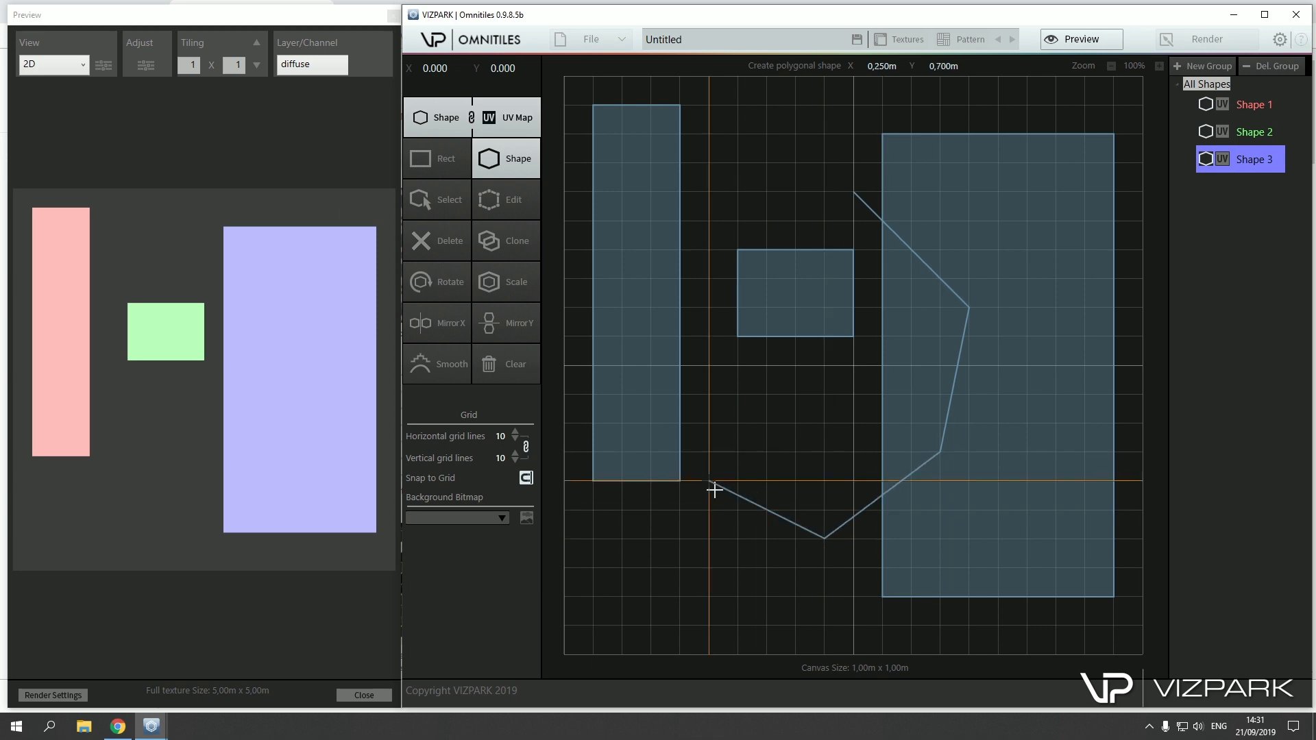
{"action": "left_click", "coordinate": [651, 452]}
{"action": "left_click", "coordinate": [622, 336]}
{"action": "left_click", "coordinate": [621, 250]}
{"action": "left_click", "coordinate": [736, 104]}
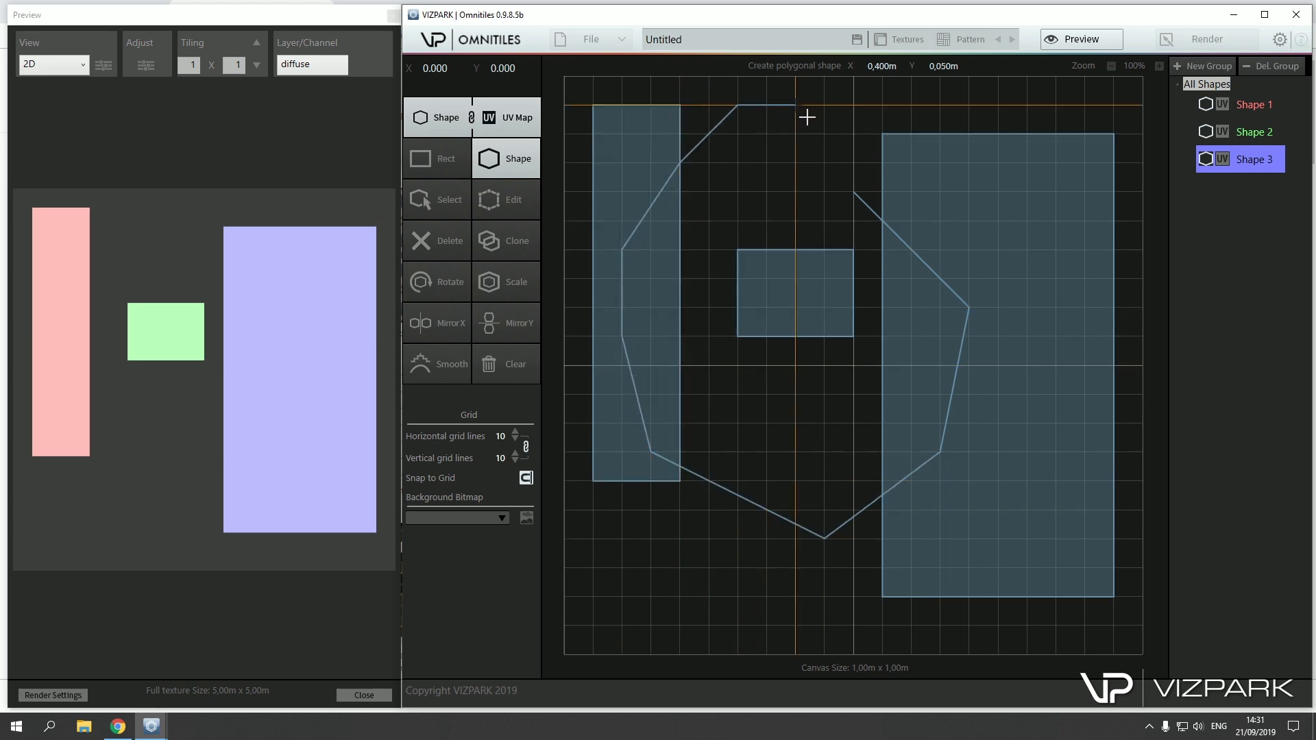
{"action": "left_click", "coordinate": [795, 105]}
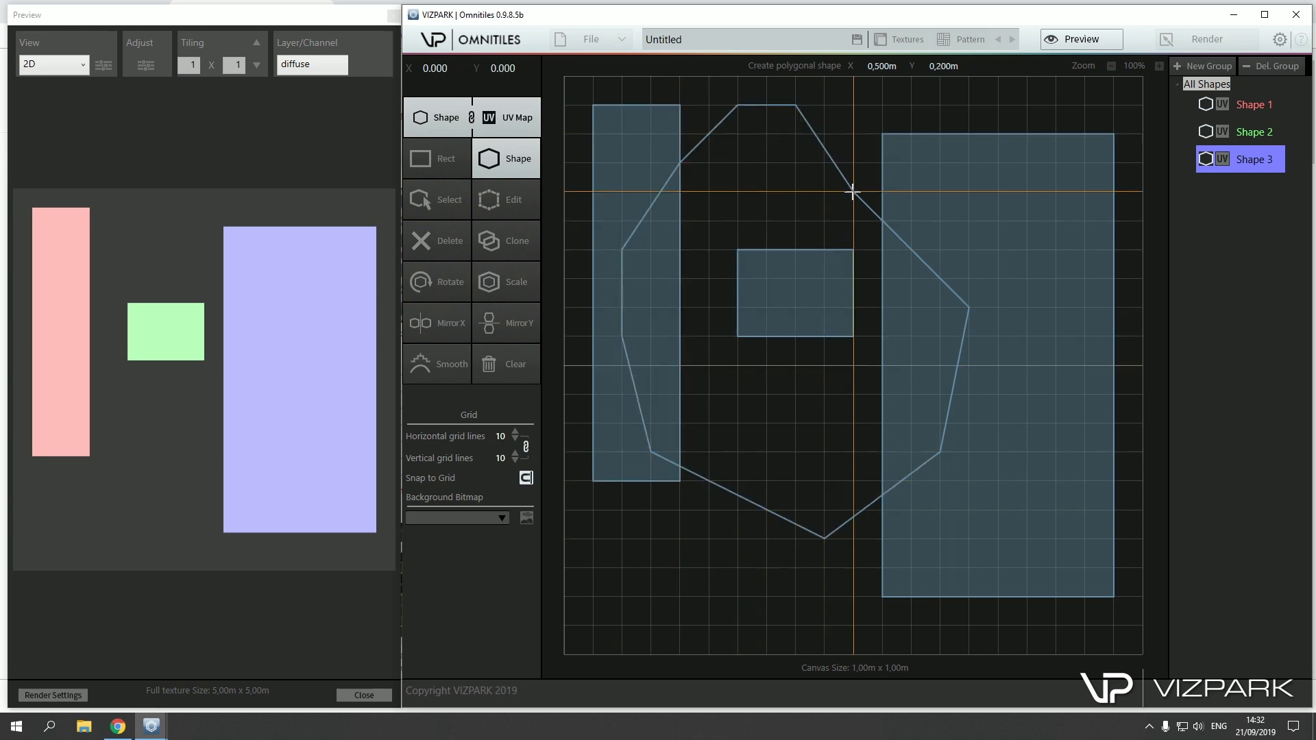
{"action": "left_click", "coordinate": [853, 192]}
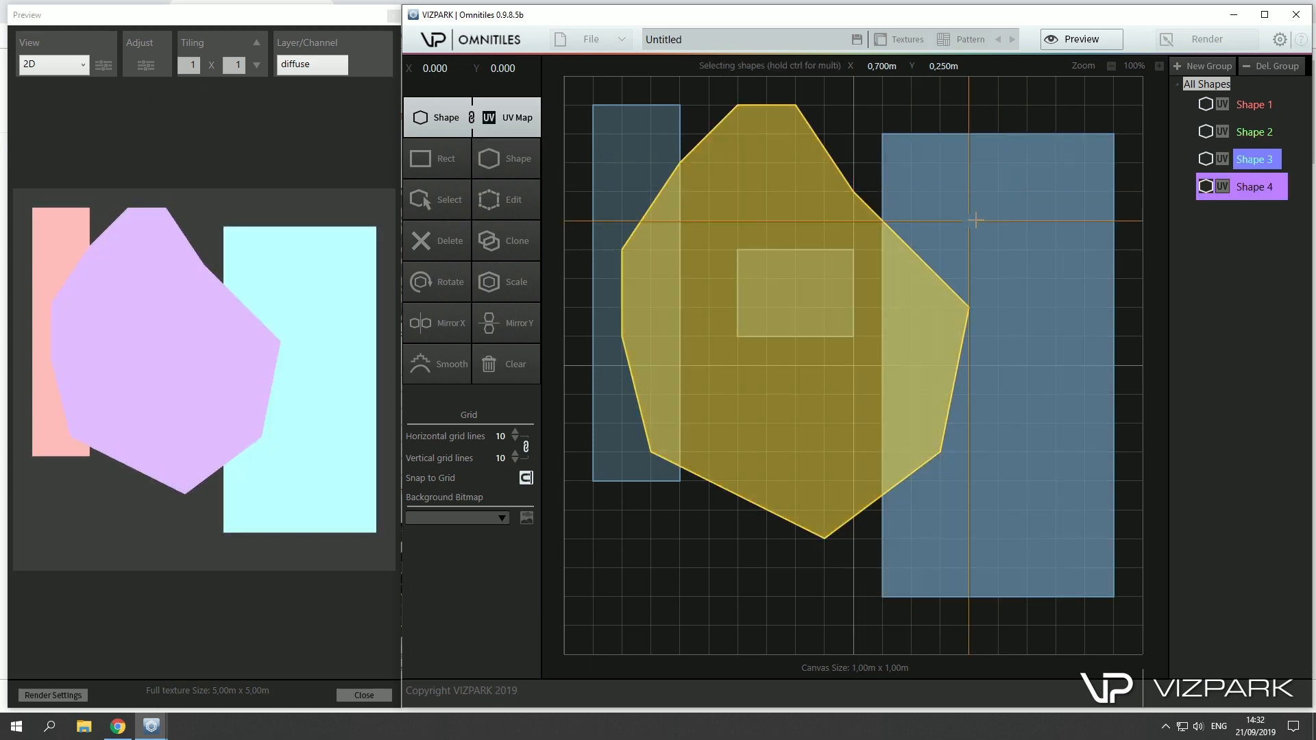
Draw a seven-sided polygon in the lower middle of the canvas, overlapping the first polygon and the large rectangle
{"action": "left_click", "coordinate": [981, 181]}
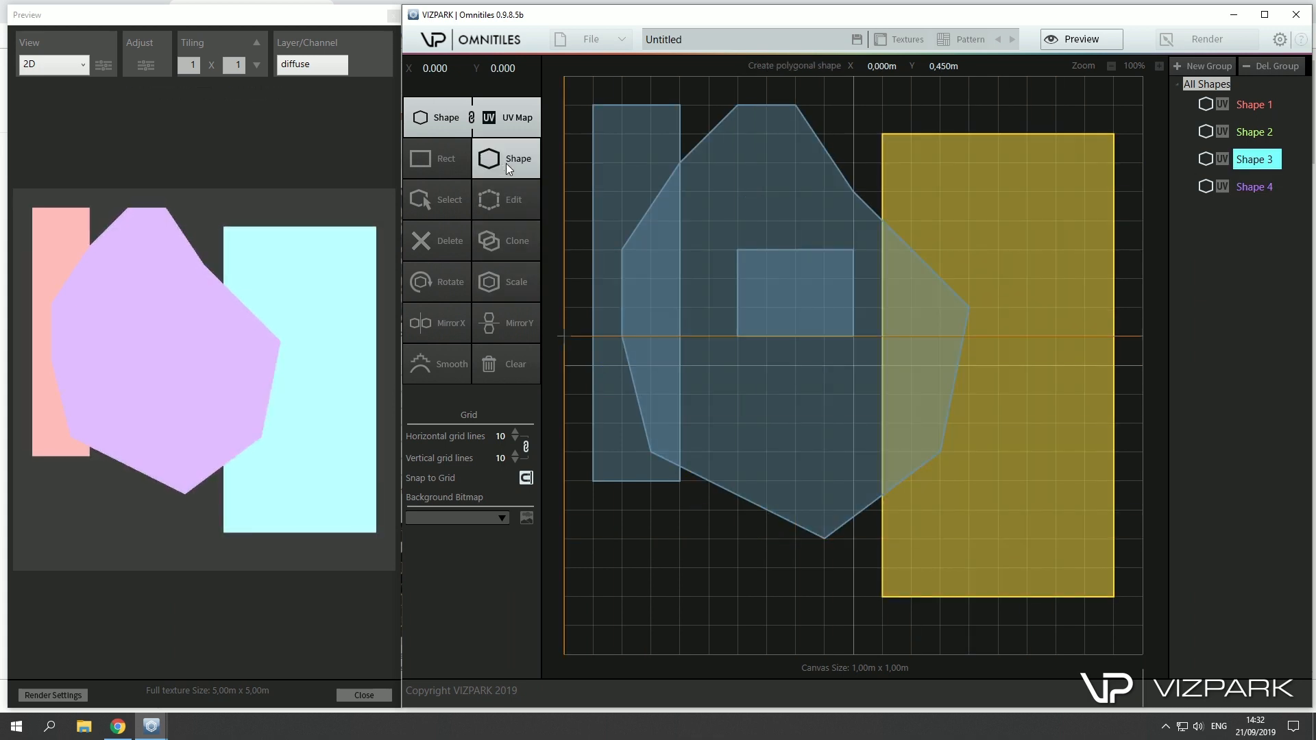
{"action": "left_click", "coordinate": [680, 540]}
{"action": "left_click", "coordinate": [737, 625]}
{"action": "left_click", "coordinate": [854, 625]}
{"action": "left_click", "coordinate": [941, 510]}
{"action": "left_click", "coordinate": [941, 421]}
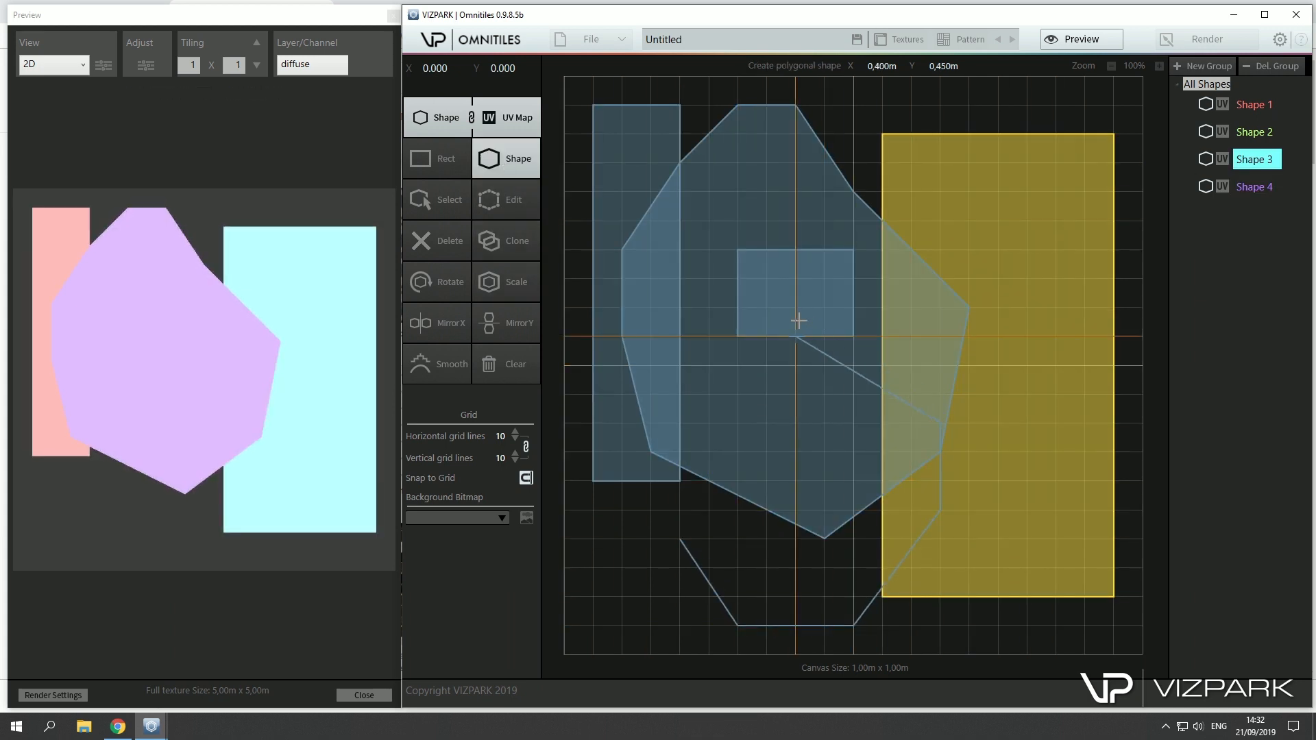
{"action": "left_click", "coordinate": [795, 309]}
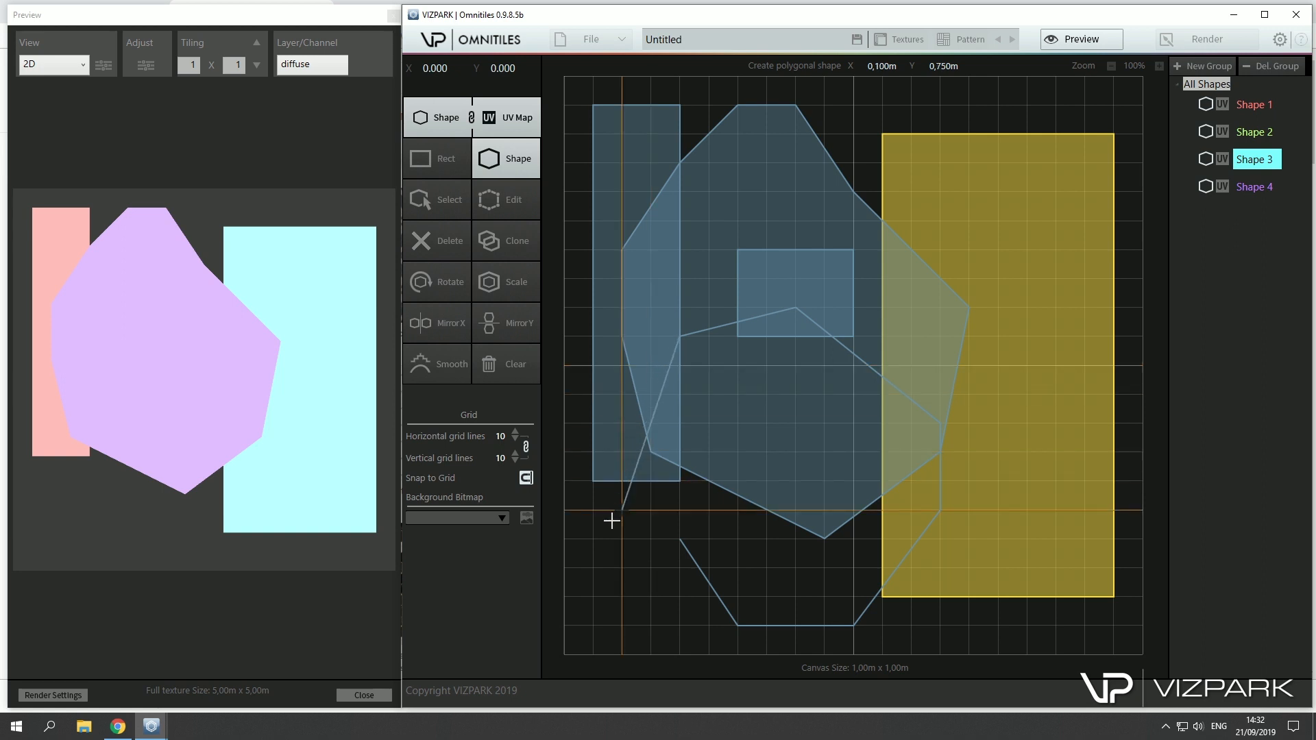
{"action": "right_click", "coordinate": [986, 141]}
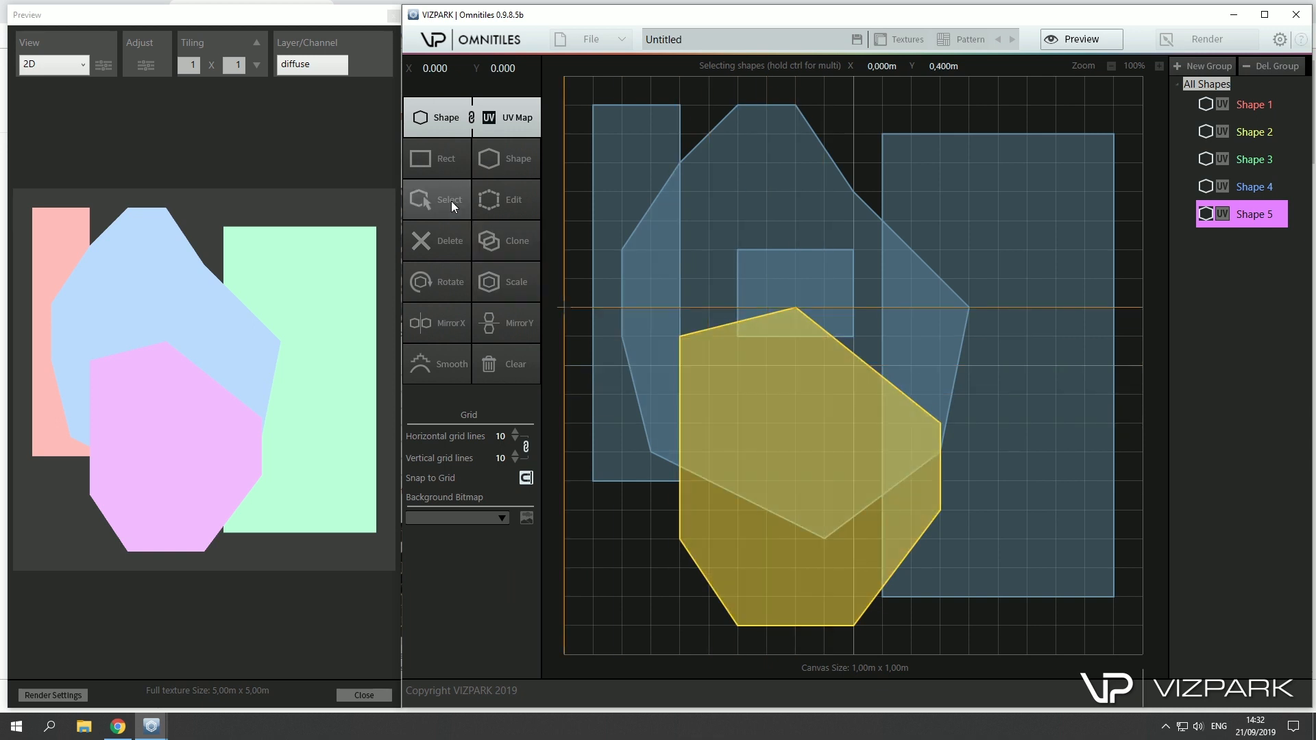
Move the large right-hand rectangle one grid square left and one grid square down
{"action": "left_click", "coordinate": [754, 242]}
{"action": "left_click", "coordinate": [974, 268]}
{"action": "left_click_drag", "start_coordinate": [998, 423], "coordinate": [976, 447]}
Draw a 0.05 × 0.05 m square inside the small middle rectangle, against its left edge
{"action": "scroll", "coordinate": [969, 420], "scroll_direction": "up", "scroll_amount": 1}
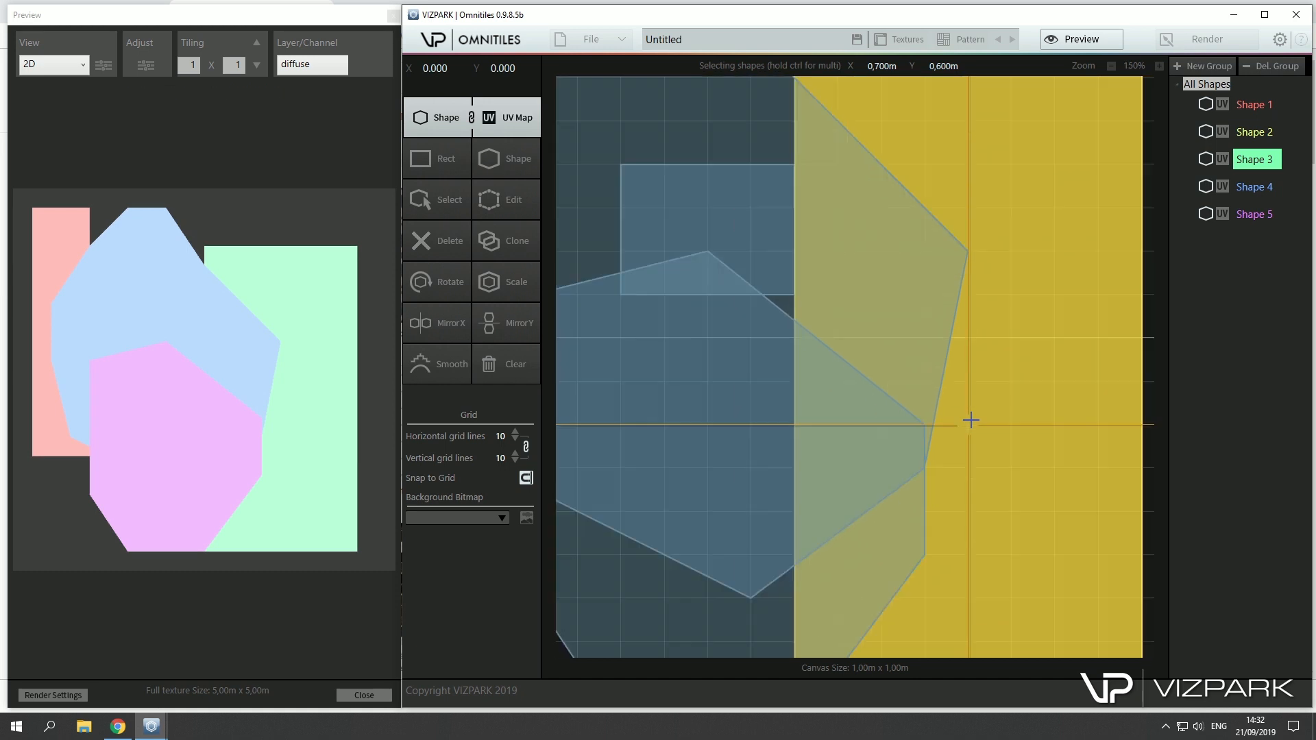
{"action": "scroll", "coordinate": [964, 446], "scroll_direction": "down", "scroll_amount": 1}
{"action": "scroll", "coordinate": [812, 407], "scroll_direction": "up", "scroll_amount": 2}
{"action": "scroll", "coordinate": [812, 407], "scroll_direction": "up", "scroll_amount": 6}
{"action": "scroll", "coordinate": [788, 337], "scroll_direction": "down", "scroll_amount": 8}
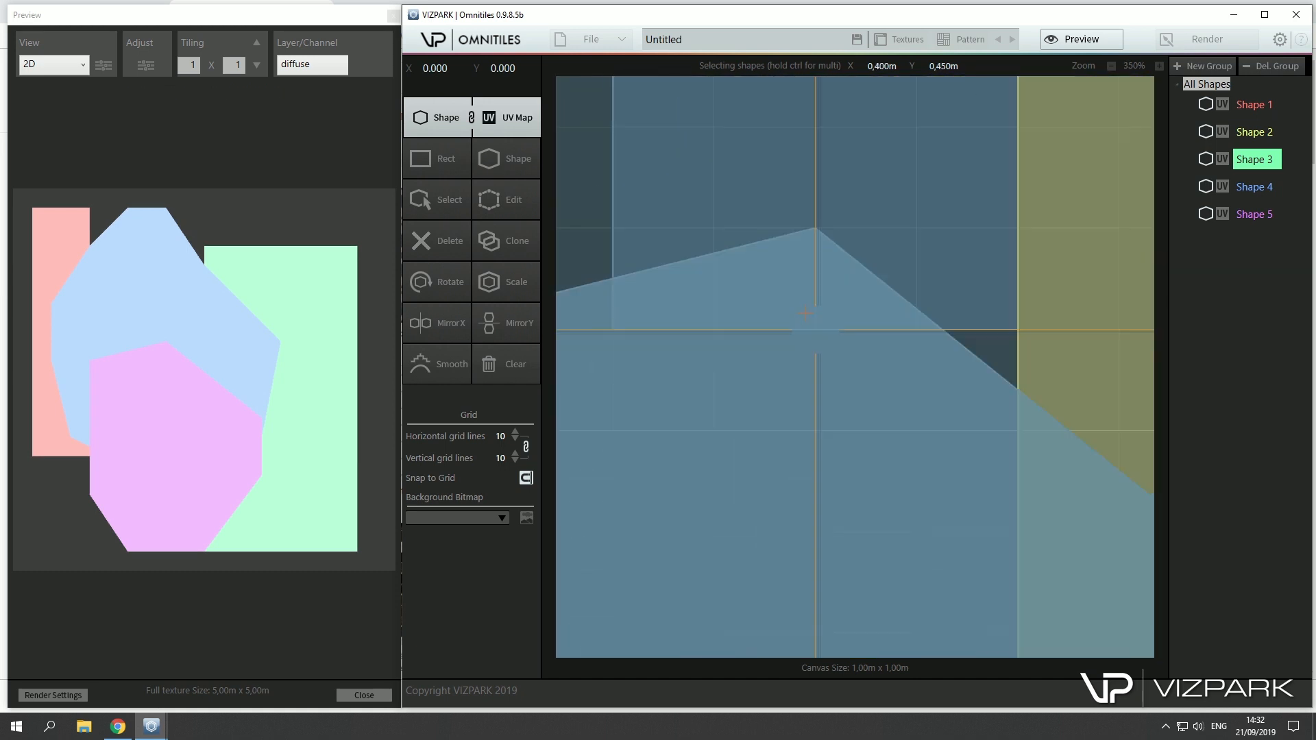
{"action": "scroll", "coordinate": [610, 231], "scroll_direction": "up", "scroll_amount": 8}
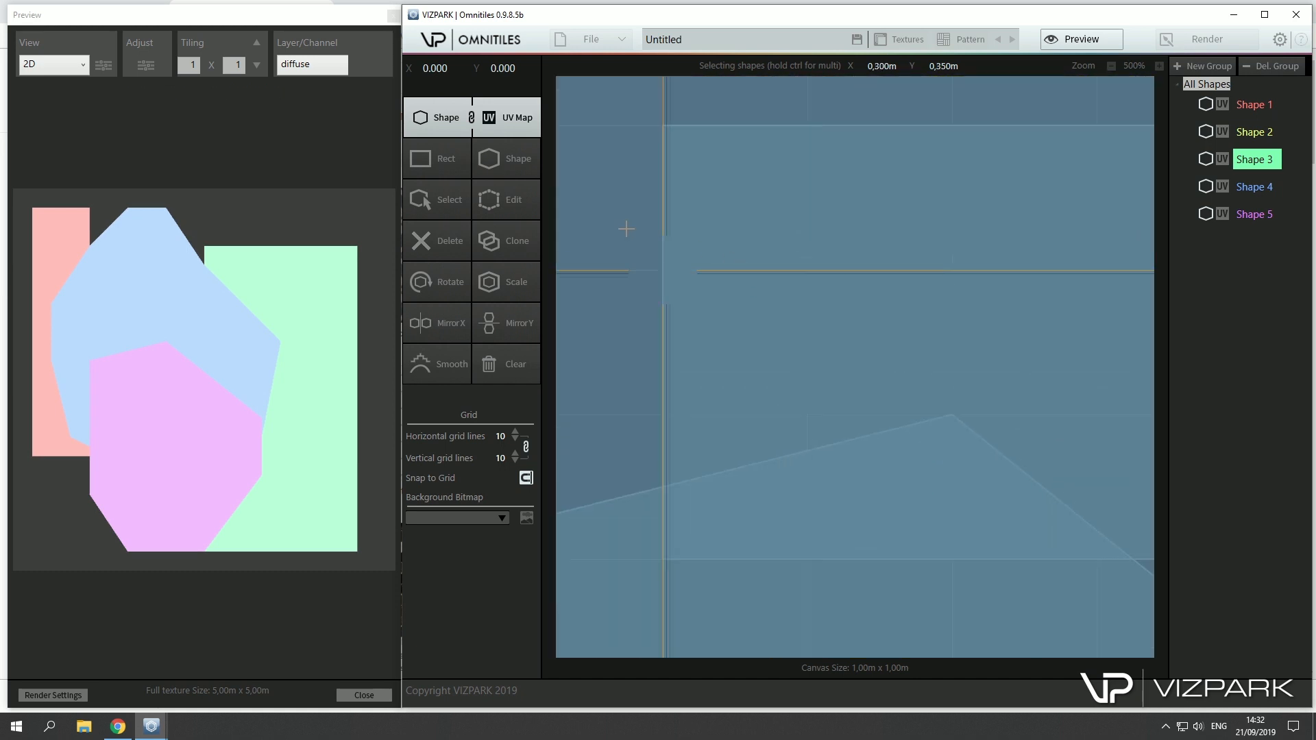
{"action": "left_click_drag", "start_coordinate": [622, 328], "coordinate": [798, 400]}
{"action": "scroll", "coordinate": [875, 356], "scroll_direction": "down", "scroll_amount": 6}
{"action": "scroll", "coordinate": [876, 357], "scroll_direction": "down", "scroll_amount": 3}
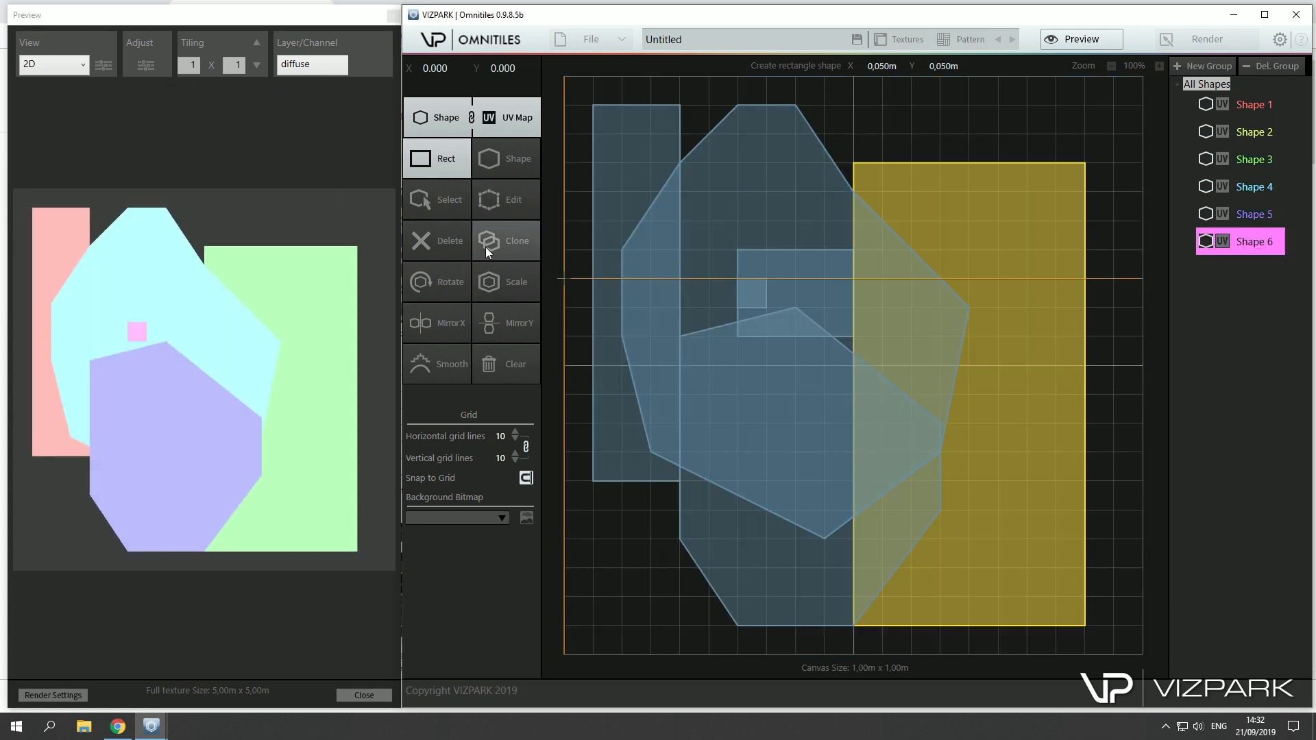
Turn off grid snapping and draw a tiny eight-sided polygon just above the large right-hand rectangle
{"action": "left_click", "coordinate": [512, 203]}
{"action": "scroll", "coordinate": [980, 123], "scroll_direction": "up", "scroll_amount": 8}
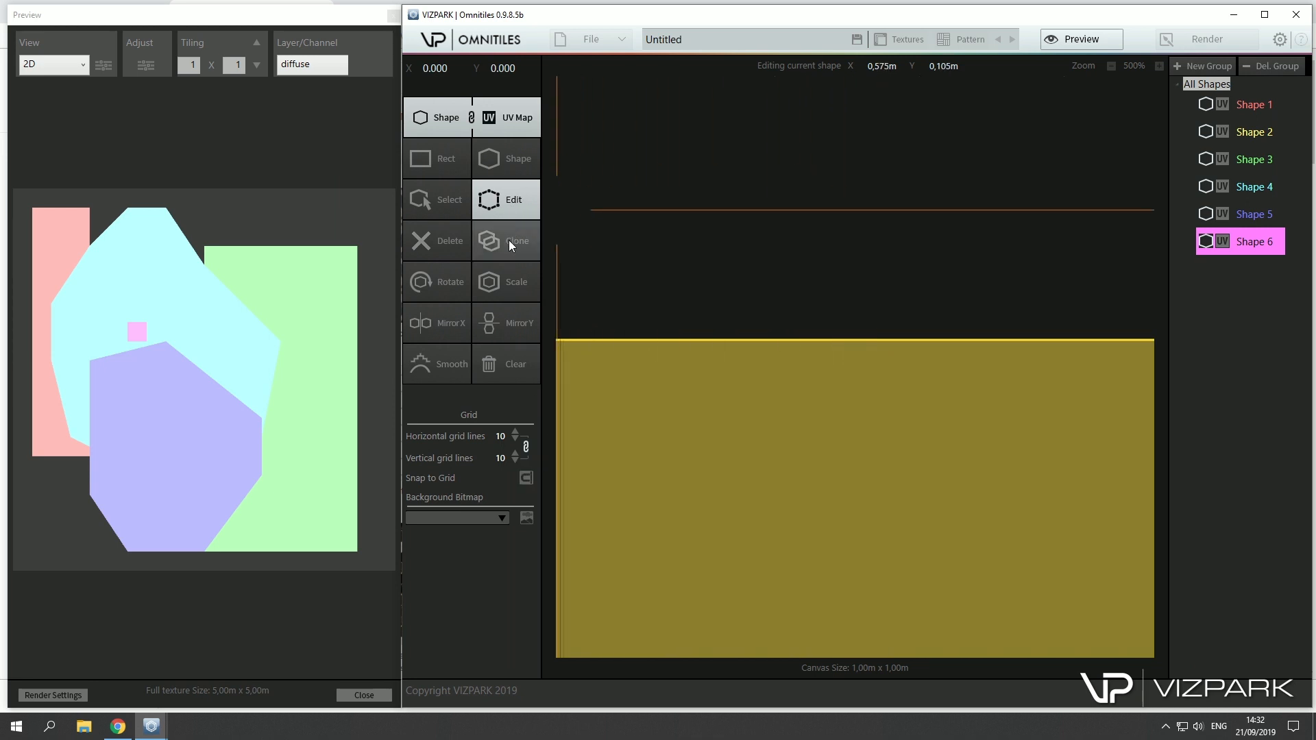
{"action": "left_click", "coordinate": [506, 159]}
{"action": "left_click", "coordinate": [924, 218]}
{"action": "left_click", "coordinate": [919, 267]}
{"action": "left_click", "coordinate": [856, 294]}
{"action": "left_click", "coordinate": [734, 276]}
{"action": "left_click", "coordinate": [675, 229]}
{"action": "left_click", "coordinate": [682, 198]}
{"action": "left_click", "coordinate": [810, 170]}
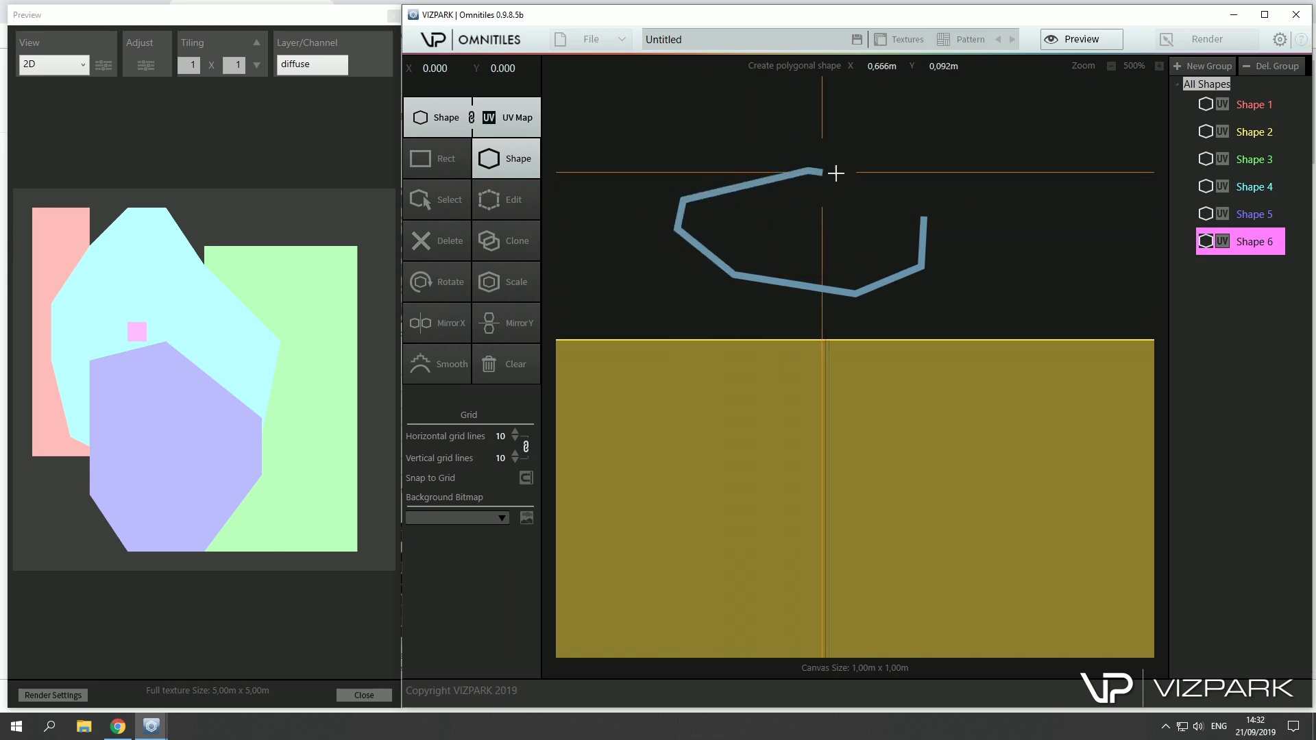
{"action": "left_click", "coordinate": [872, 175]}
{"action": "left_click", "coordinate": [924, 218]}
{"action": "scroll", "coordinate": [825, 280], "scroll_direction": "down", "scroll_amount": 4}
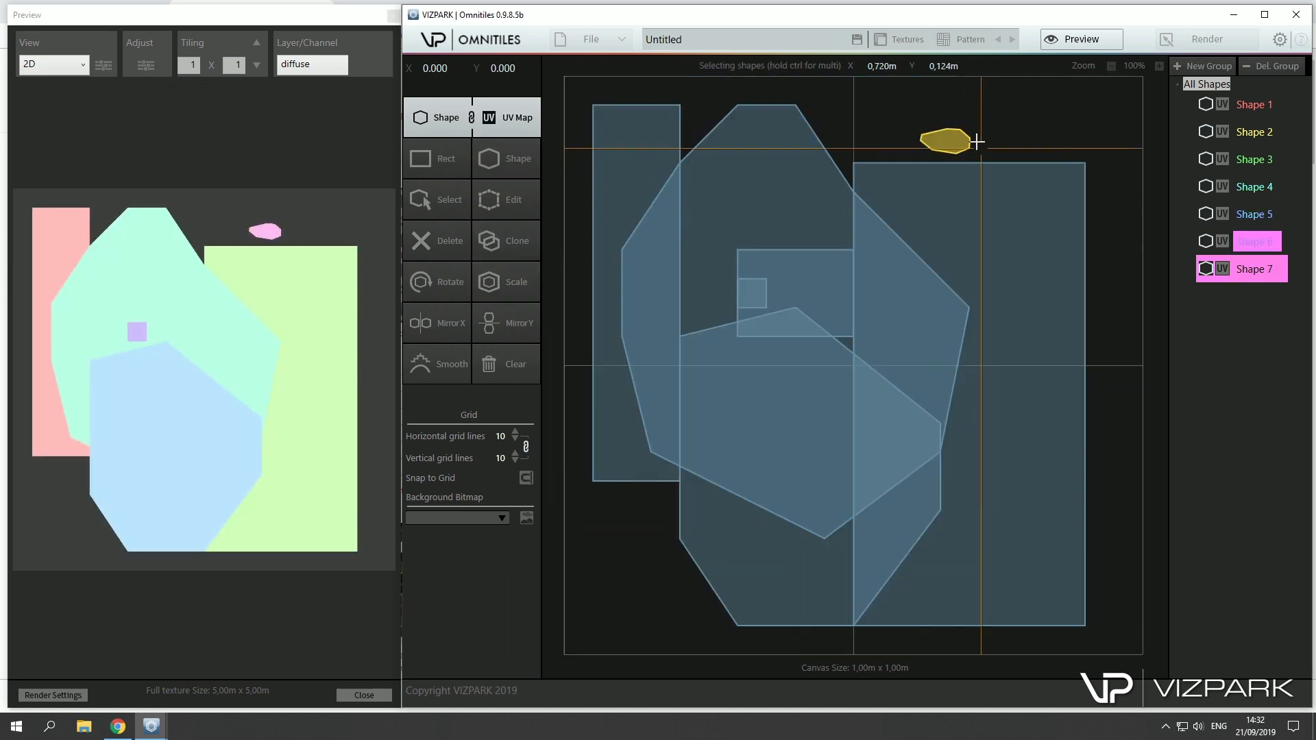
Select the large ten-sided polygon and rotate it clockwise
{"action": "left_click", "coordinate": [755, 183]}
{"action": "left_click", "coordinate": [440, 286]}
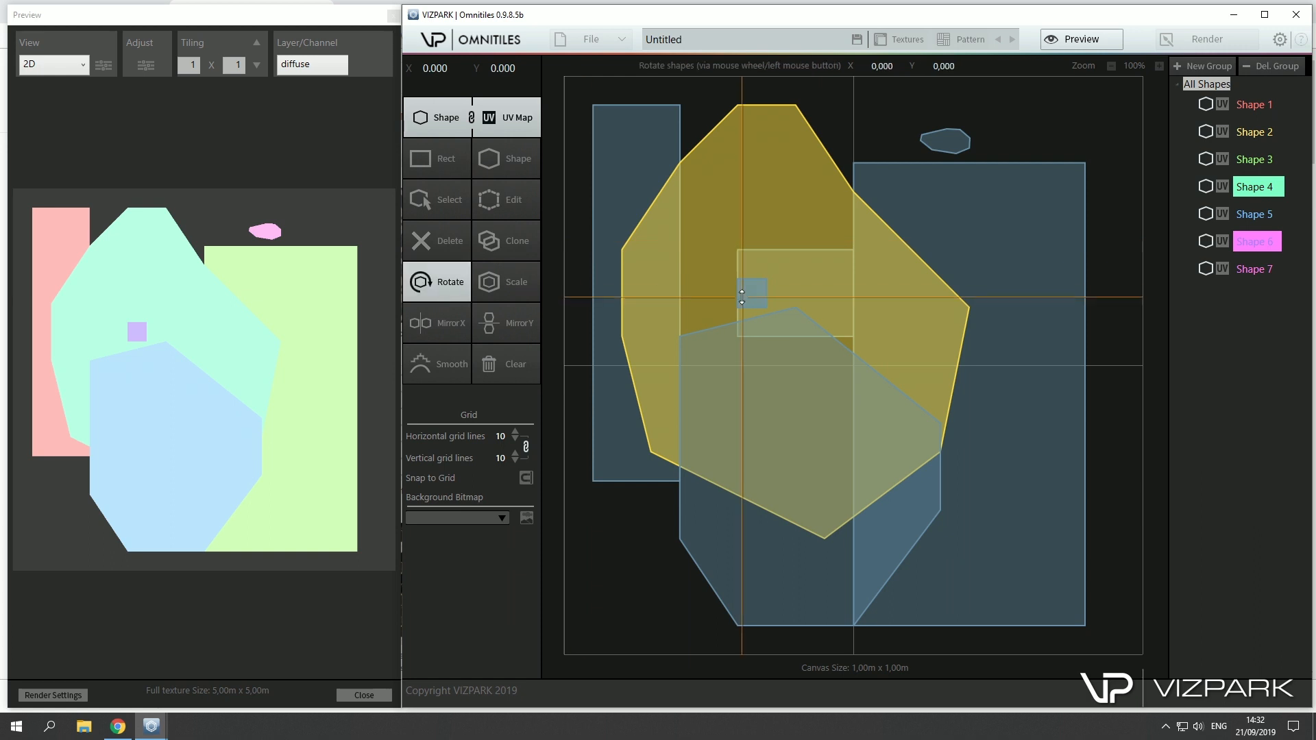
{"action": "scroll", "coordinate": [746, 279], "scroll_direction": "down", "scroll_amount": 6}
{"action": "scroll", "coordinate": [746, 279], "scroll_direction": "down", "scroll_amount": 8}
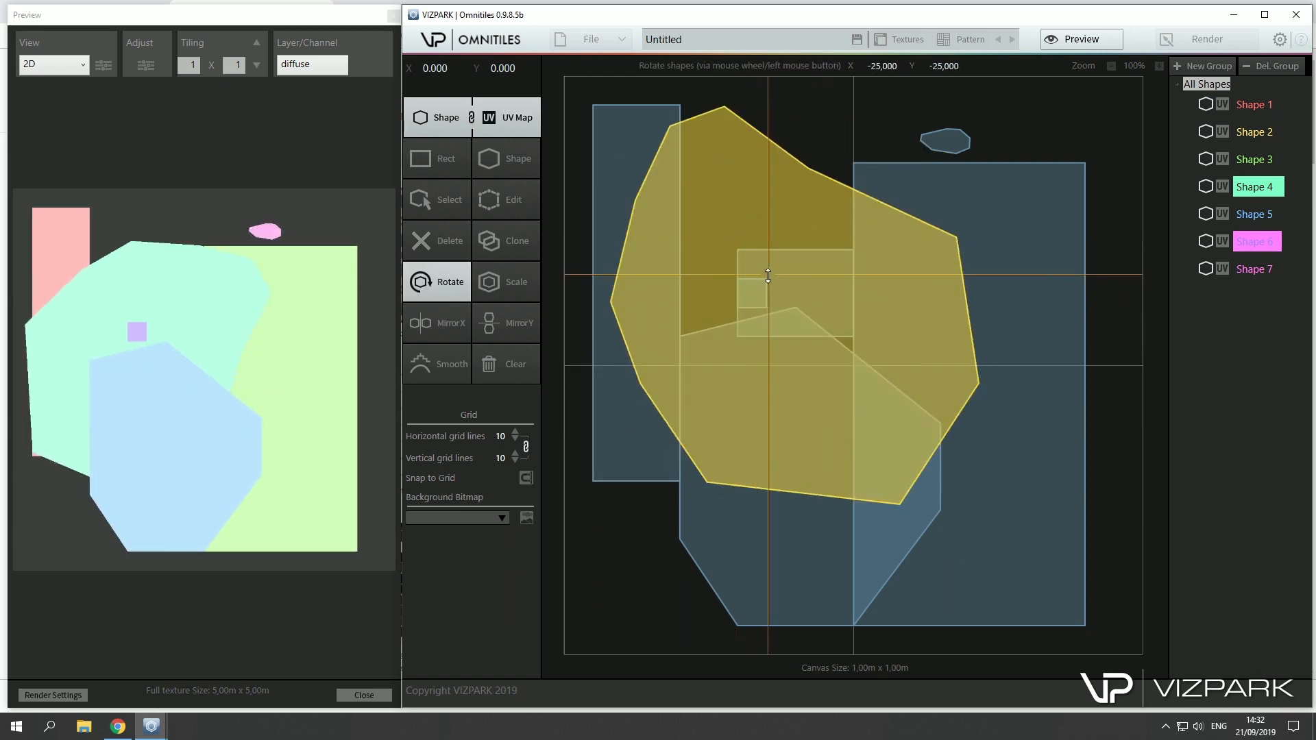
{"action": "scroll", "coordinate": [756, 286], "scroll_direction": "down", "scroll_amount": 4}
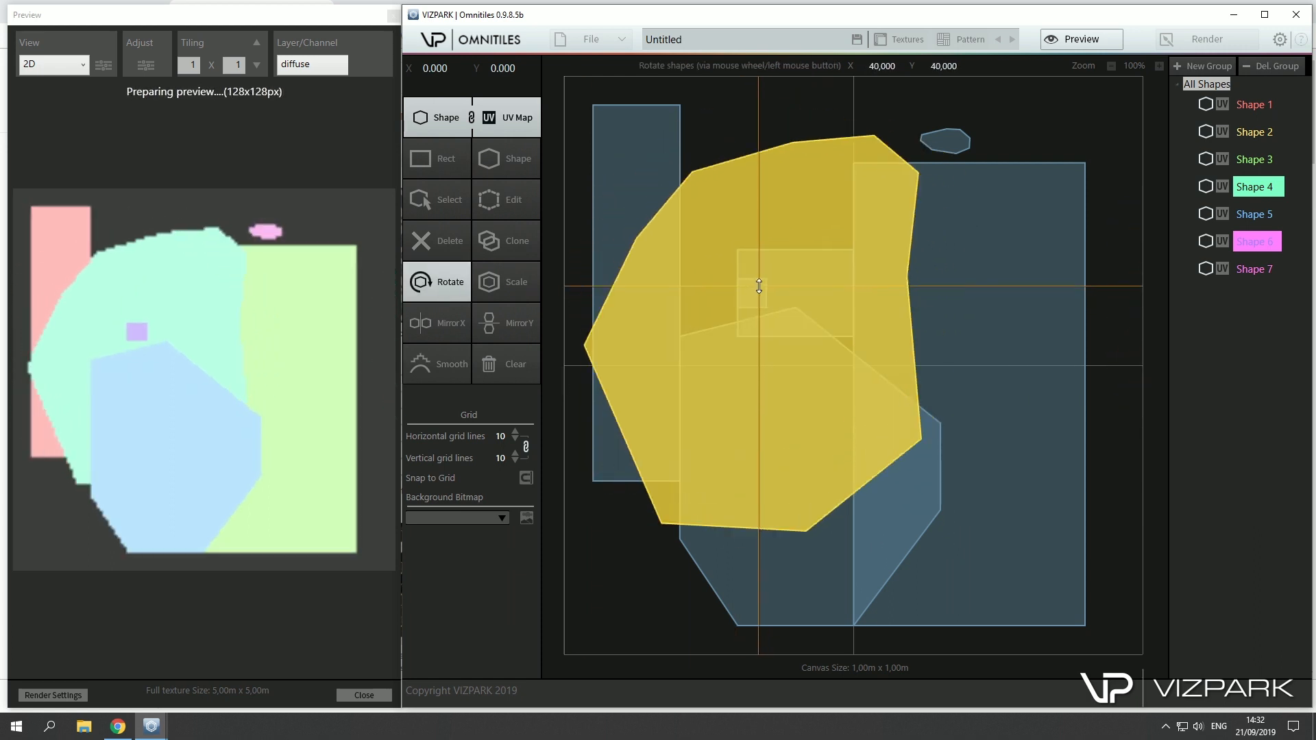
Scale the rotated ten-sided polygon down to 81.3 in X and 69.5 in Y
{"action": "left_click", "coordinate": [535, 281]}
{"action": "scroll", "coordinate": [717, 292], "scroll_direction": "up", "scroll_amount": 5}
{"action": "scroll", "coordinate": [718, 292], "scroll_direction": "down", "scroll_amount": 12}
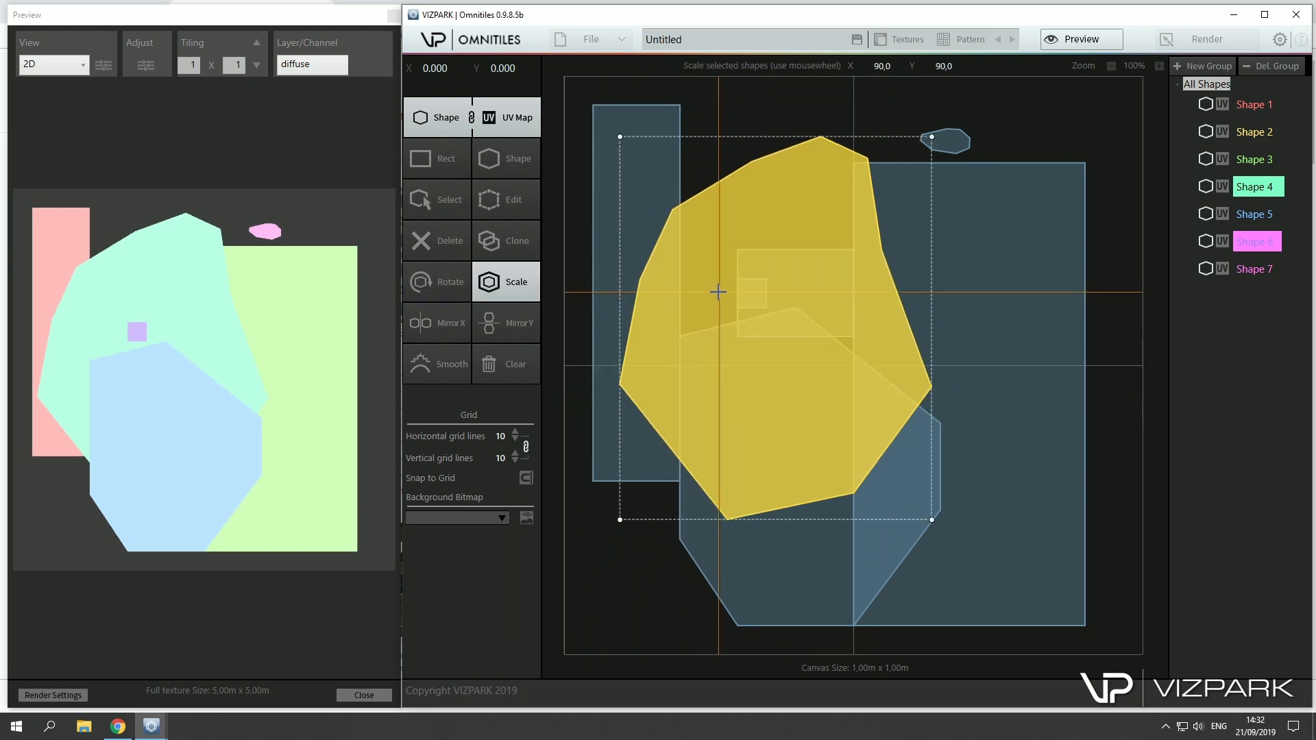
{"action": "left_click_drag", "start_coordinate": [884, 182], "coordinate": [913, 178]}
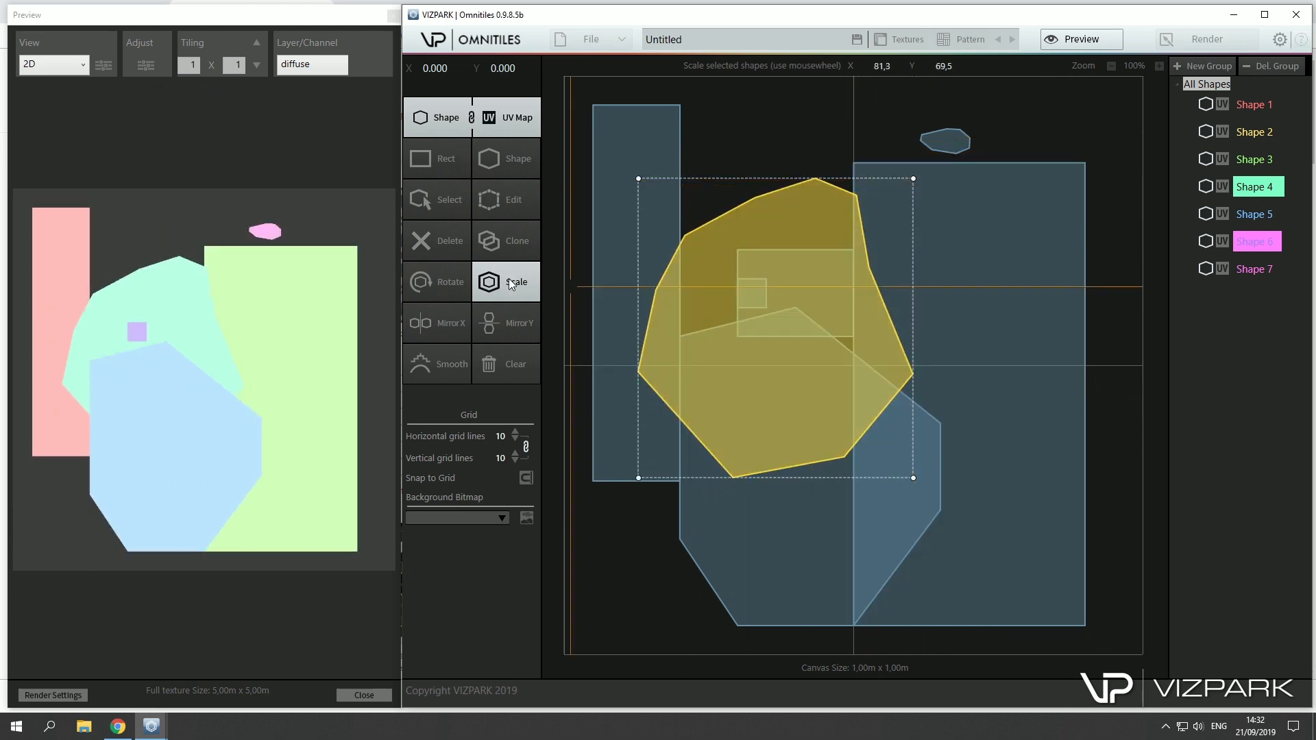
Clone the scaled ten-sided polygon and mirror the copy in both X and Y
{"action": "left_click", "coordinate": [502, 247]}
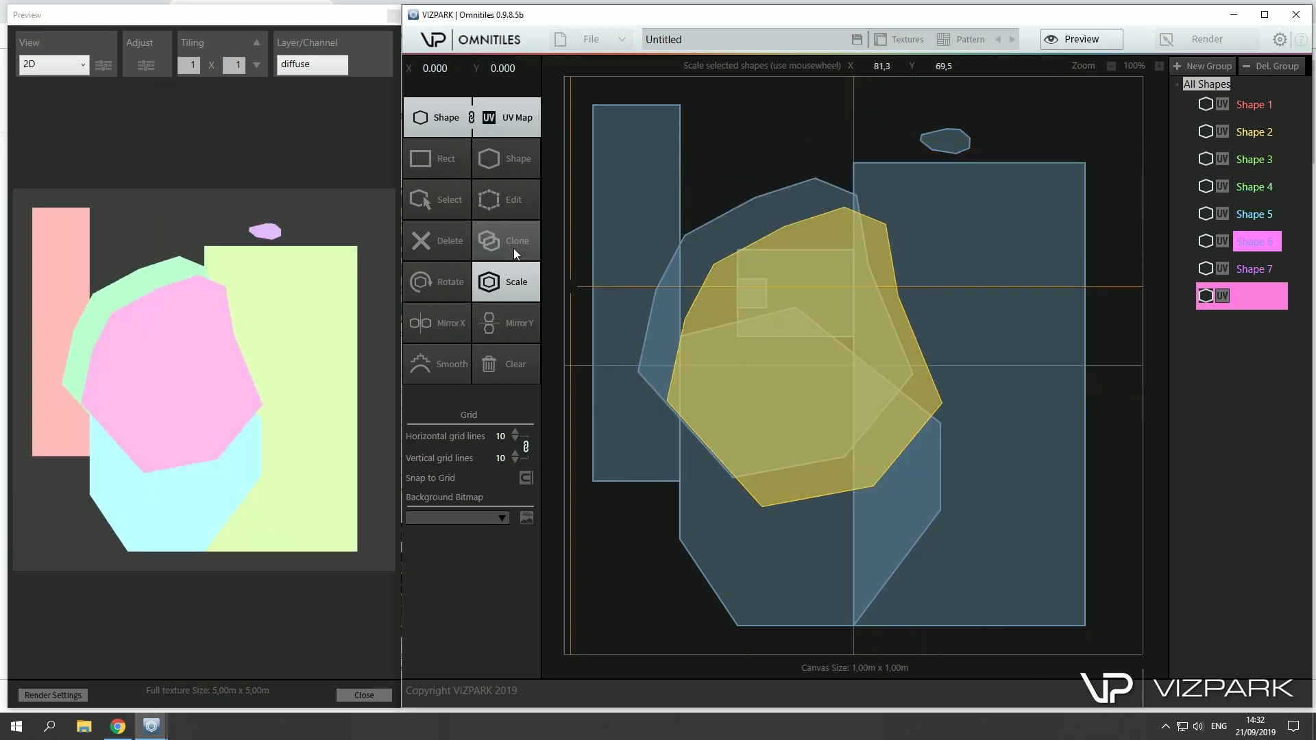
{"action": "left_click", "coordinate": [430, 325]}
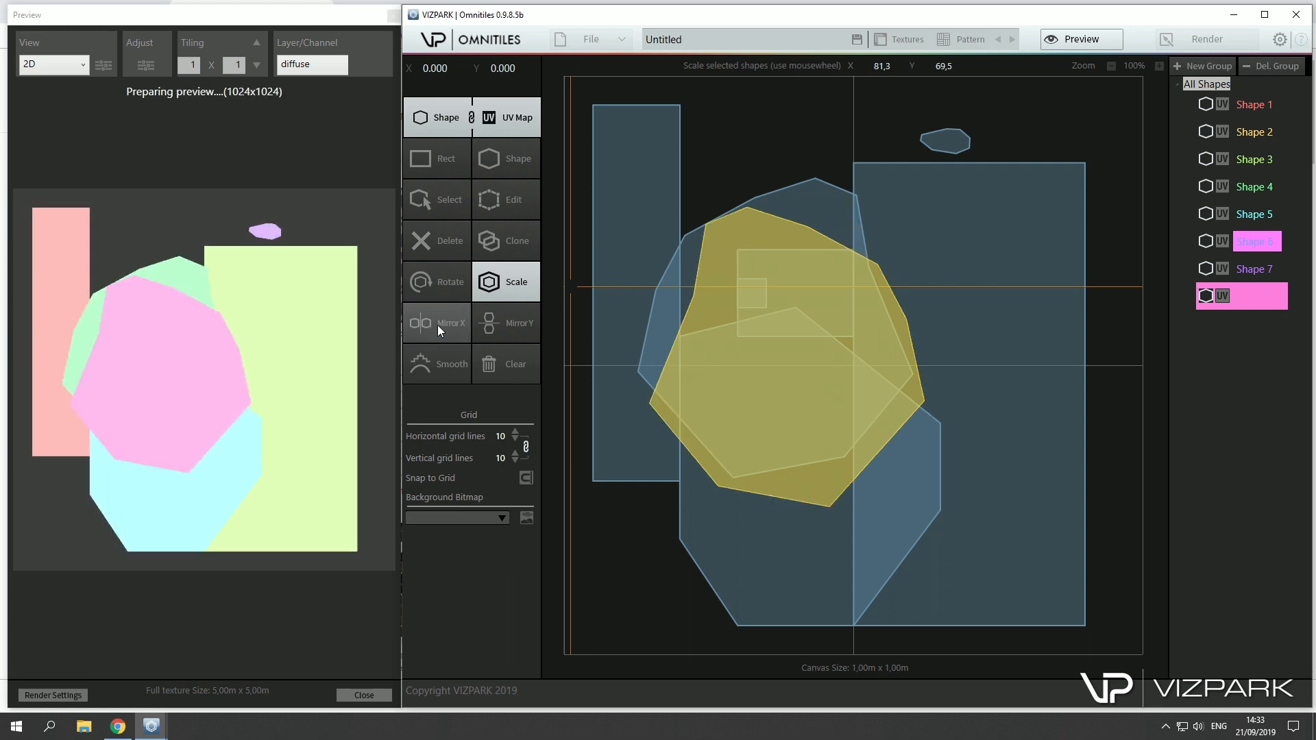
{"action": "left_click", "coordinate": [506, 329]}
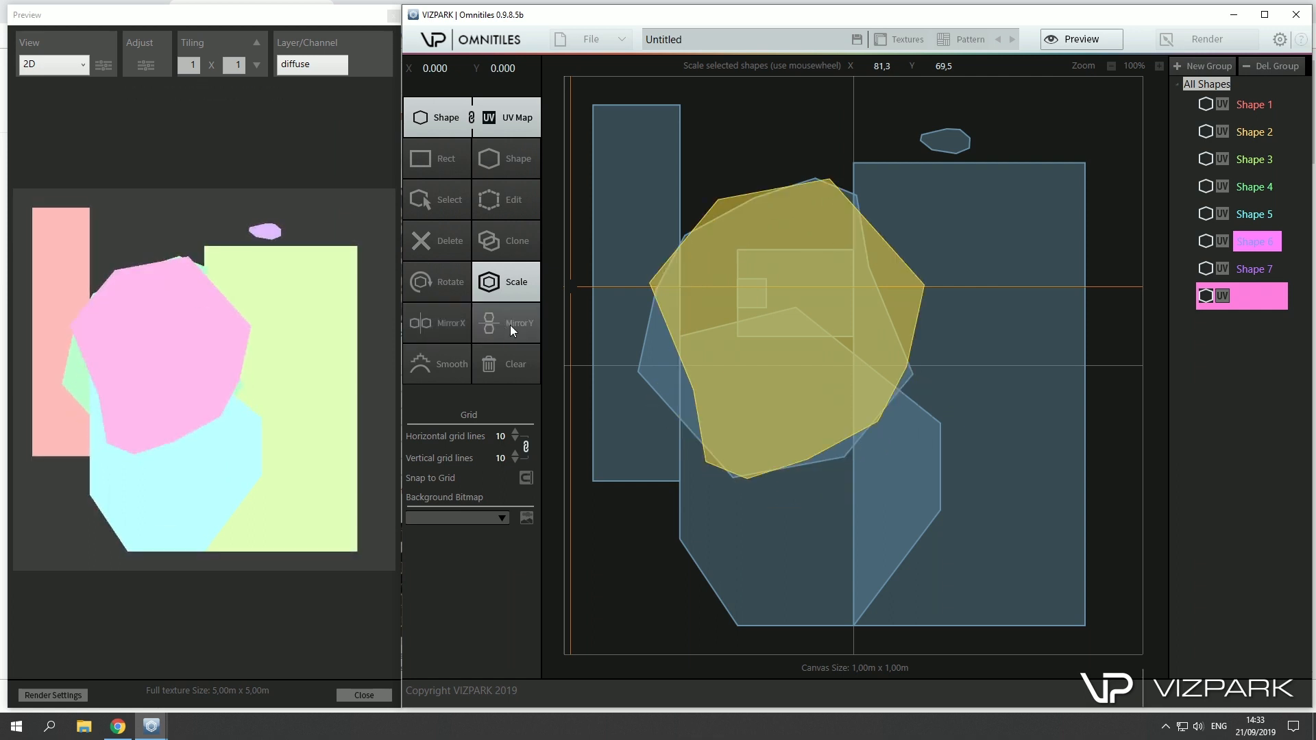
Smooth the mirrored copy's outline and delete one vertex on its upper edge
{"action": "left_click", "coordinate": [431, 371]}
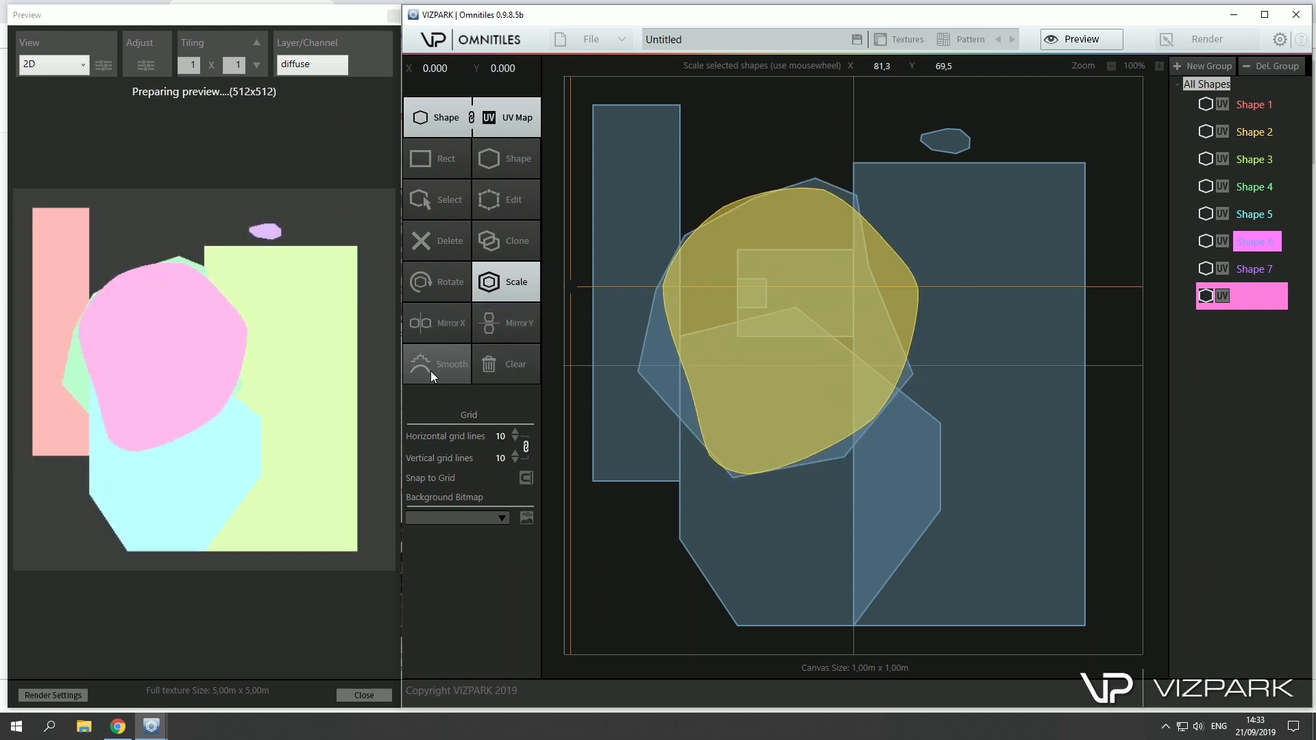
{"action": "left_click", "coordinate": [510, 201]}
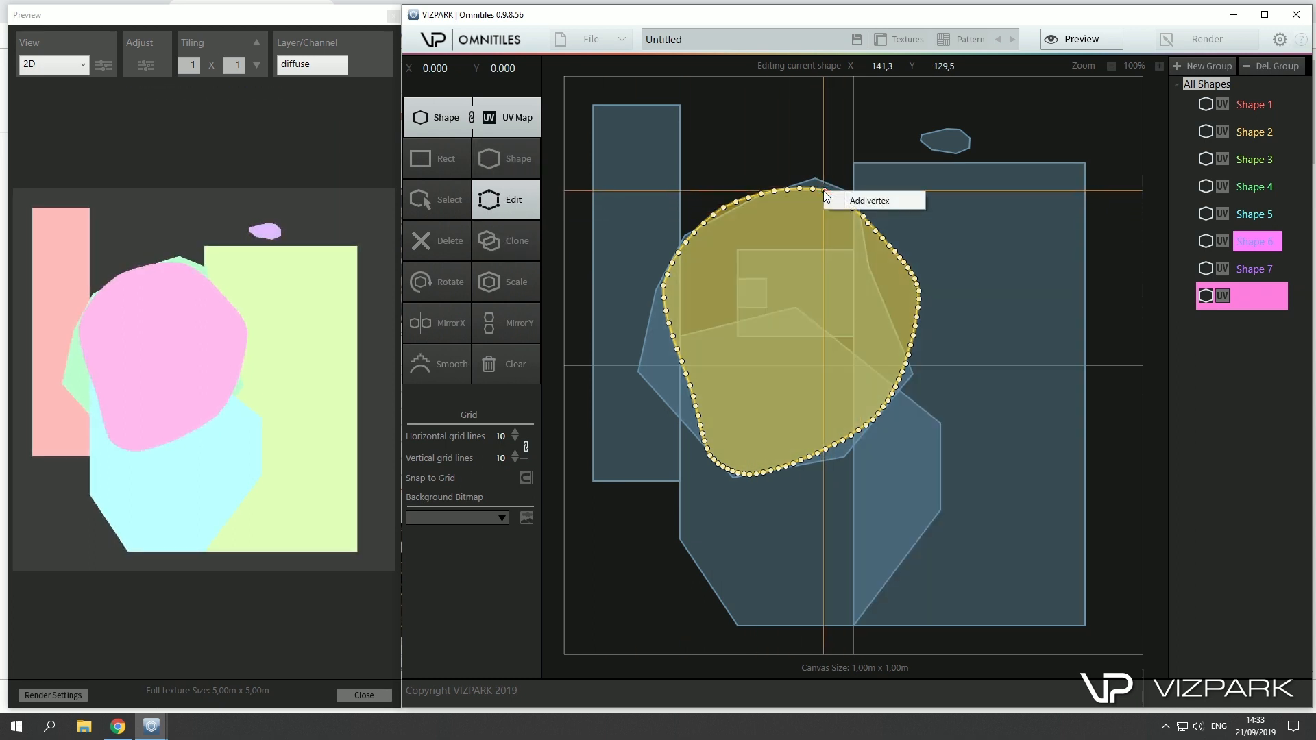
{"action": "right_click", "coordinate": [824, 188]}
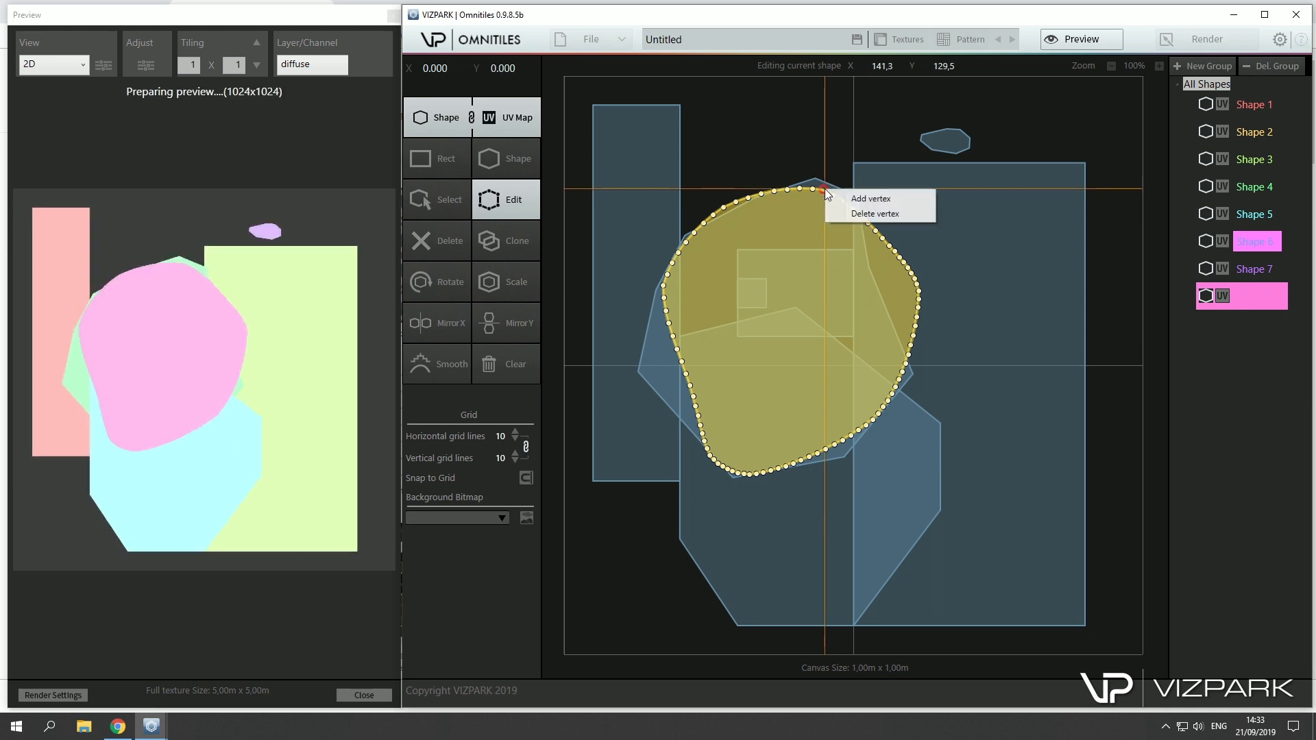
{"action": "left_click", "coordinate": [884, 214]}
Select the tiny polygon above the large rectangle and delete it
{"action": "left_click", "coordinate": [940, 146]}
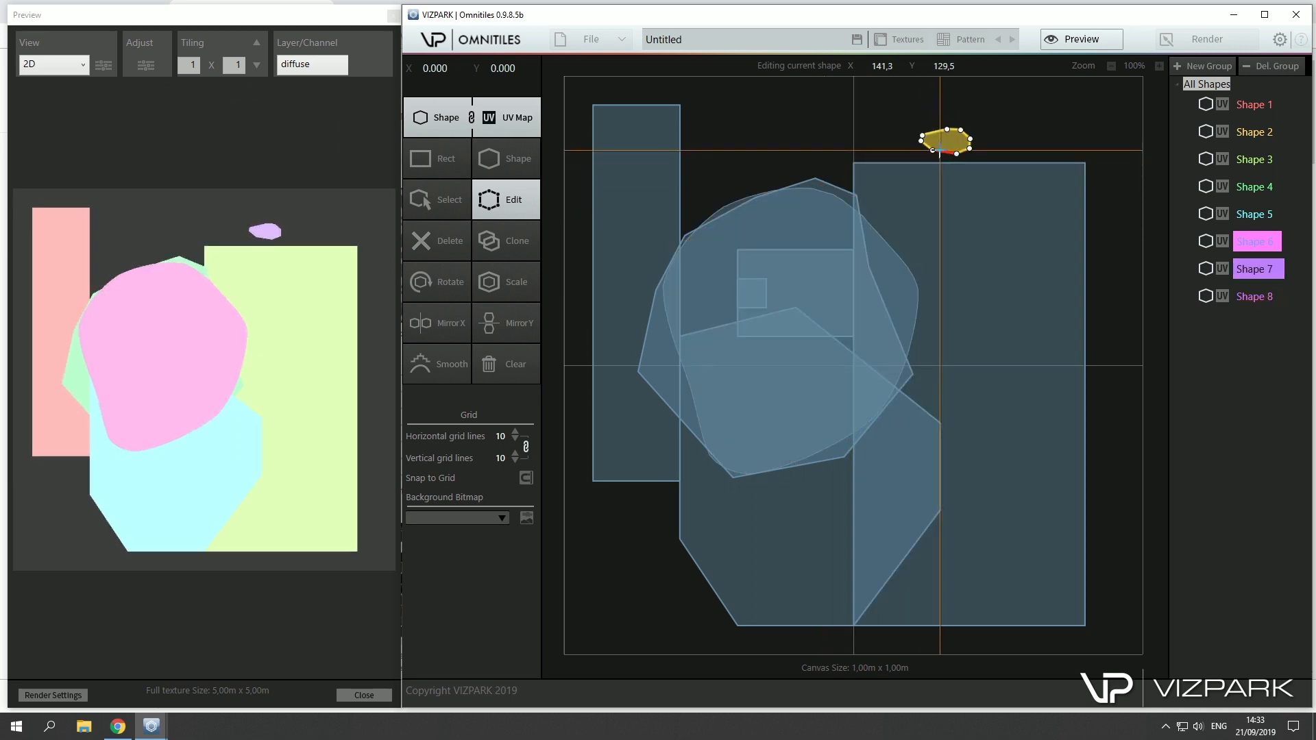
{"action": "left_click", "coordinate": [446, 199]}
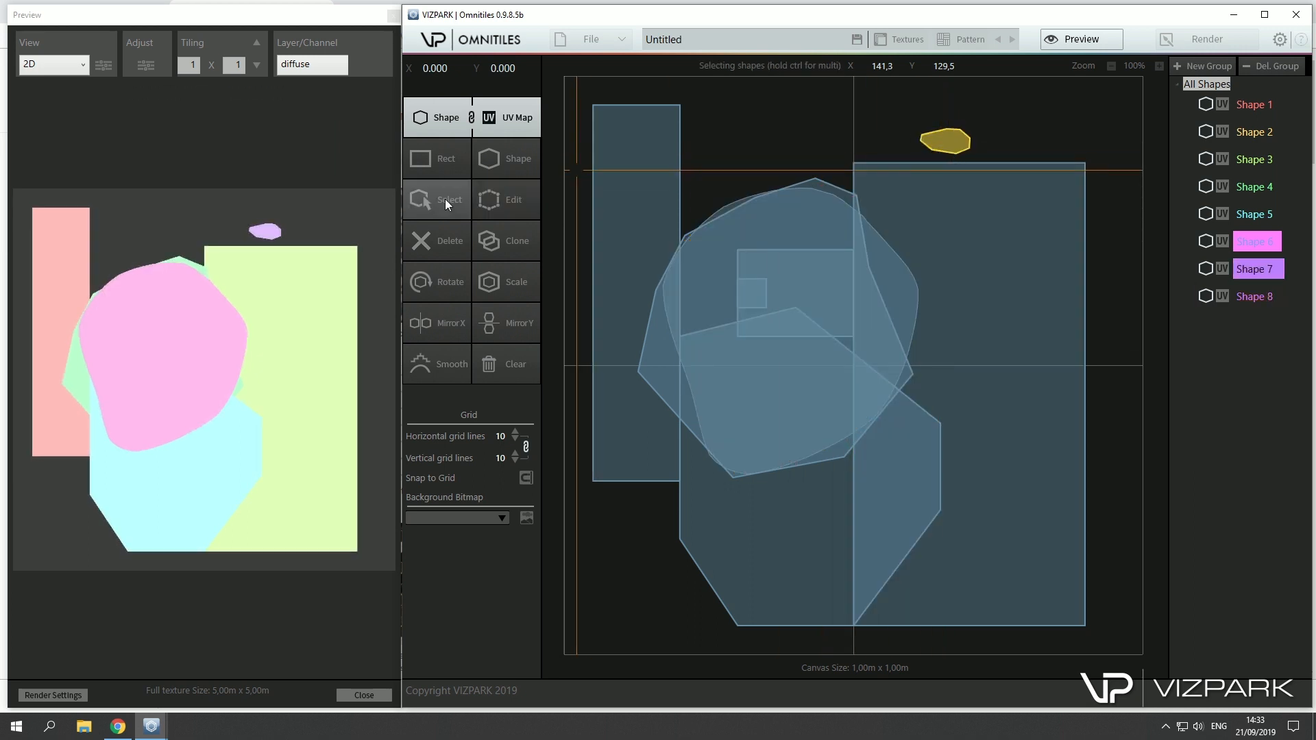
{"action": "right_click", "coordinate": [945, 147]}
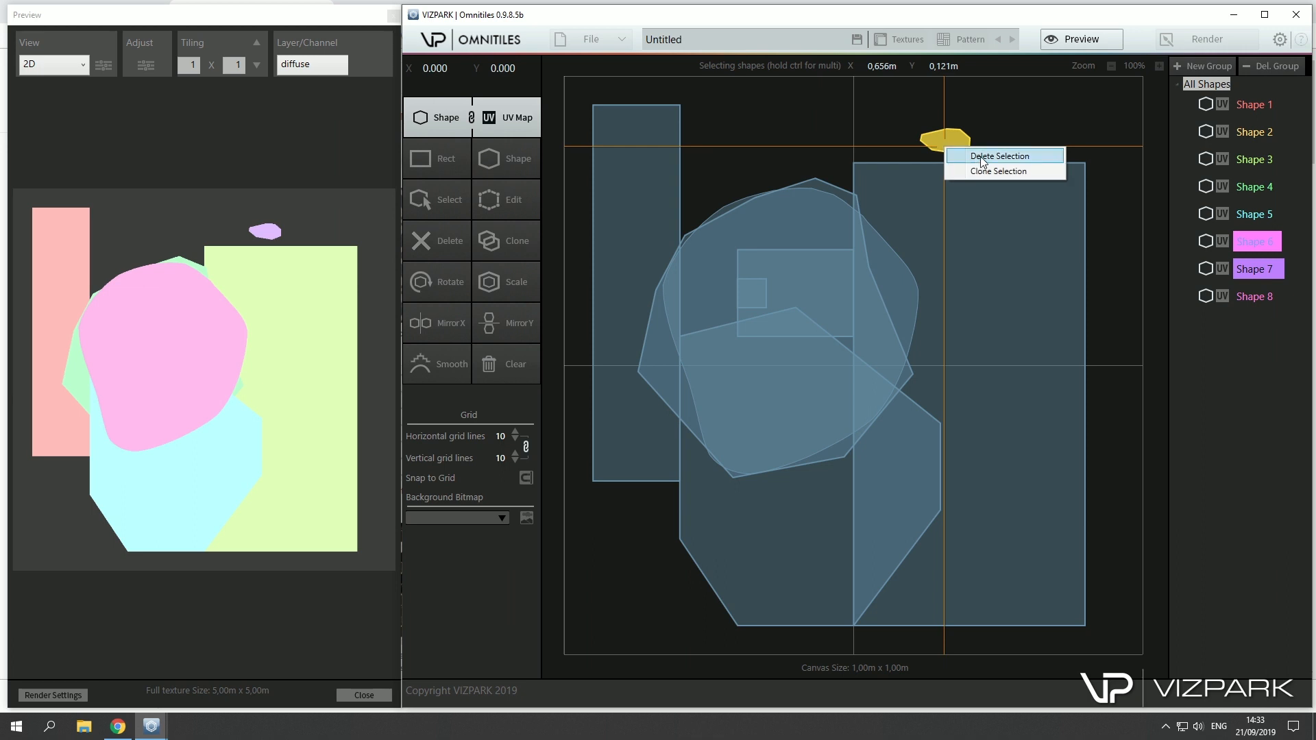
{"action": "left_click", "coordinate": [981, 157]}
{"action": "left_click", "coordinate": [976, 233]}
{"action": "right_click", "coordinate": [976, 232]}
{"action": "left_click", "coordinate": [904, 287]}
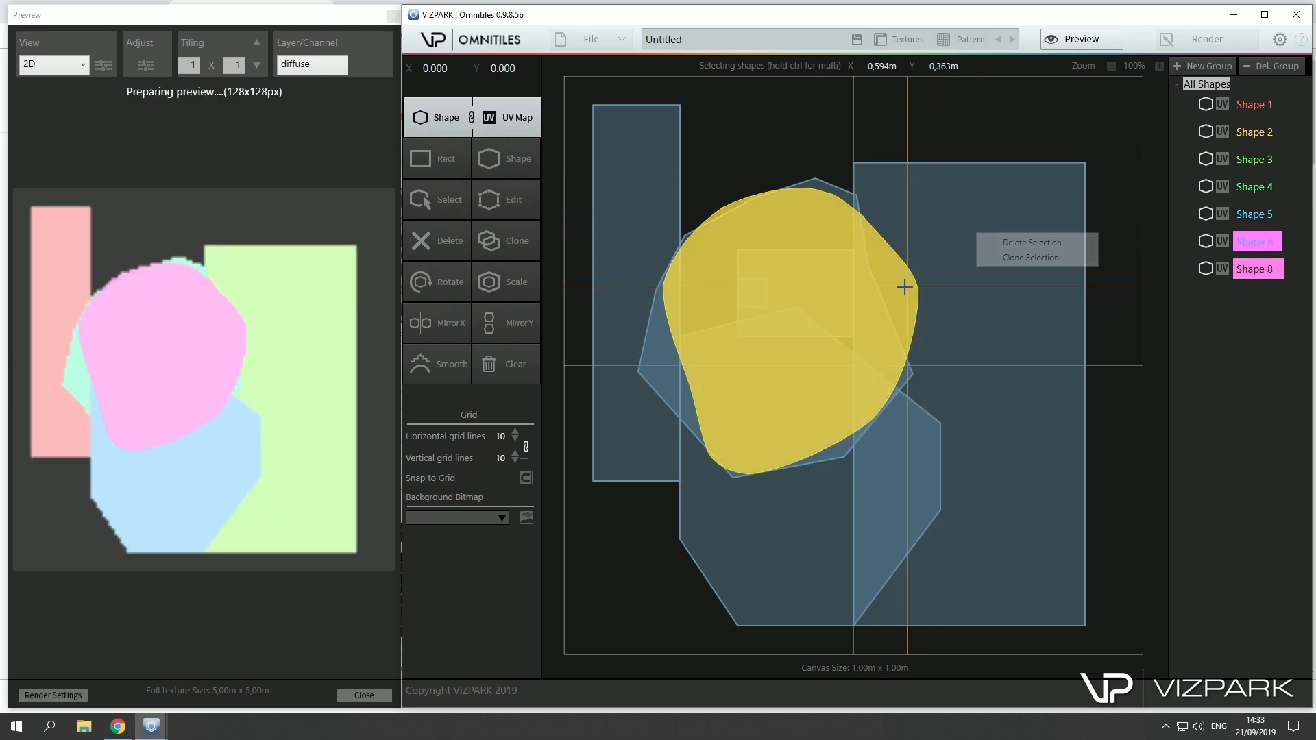
Select the narrow left-hand rectangle, the smoothed polygon and the large right-hand rectangle together
{"action": "left_click", "coordinate": [634, 207]}
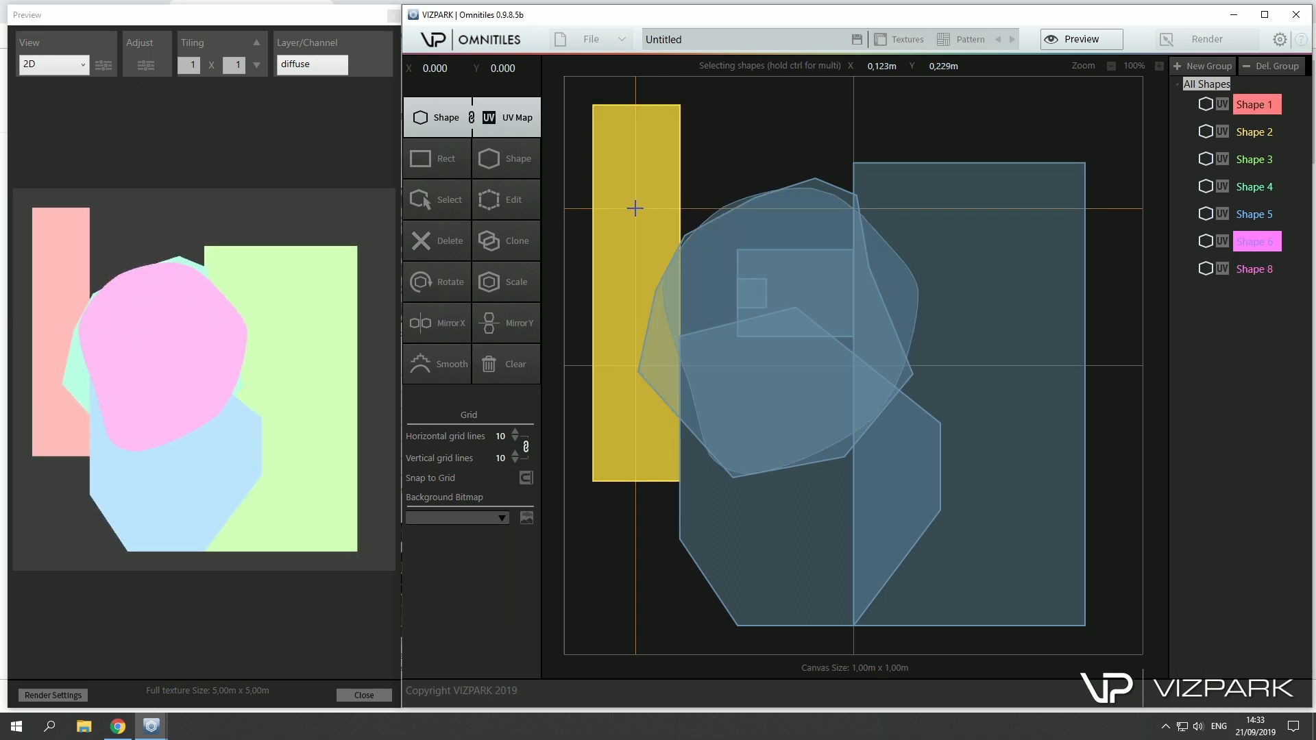
{"action": "left_click", "coordinate": [788, 322], "text": "ctrl"}
{"action": "left_click", "coordinate": [993, 385], "text": "ctrl"}
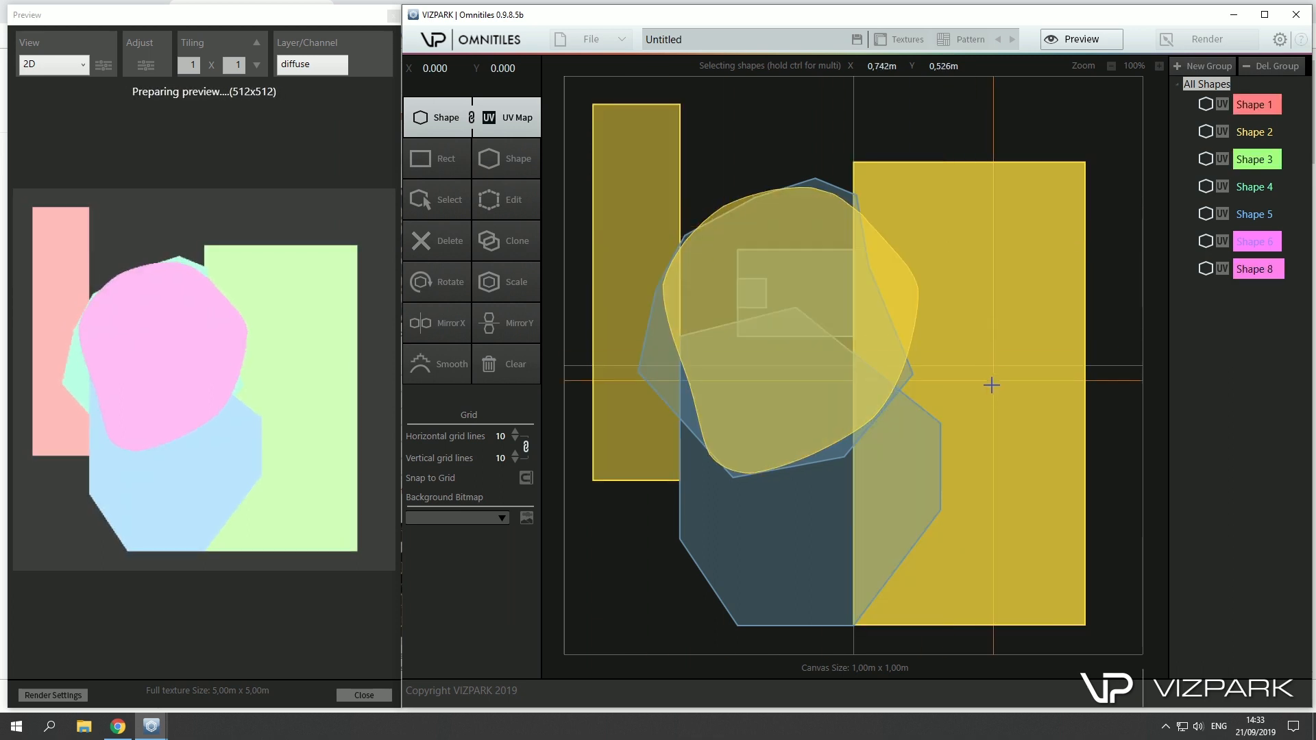
Rotate the three selected shapes together back and forth through angles up to 50 degrees, finishing at 0 degrees
{"action": "left_click", "coordinate": [429, 279]}
{"action": "scroll", "coordinate": [740, 274], "scroll_direction": "up", "scroll_amount": 9}
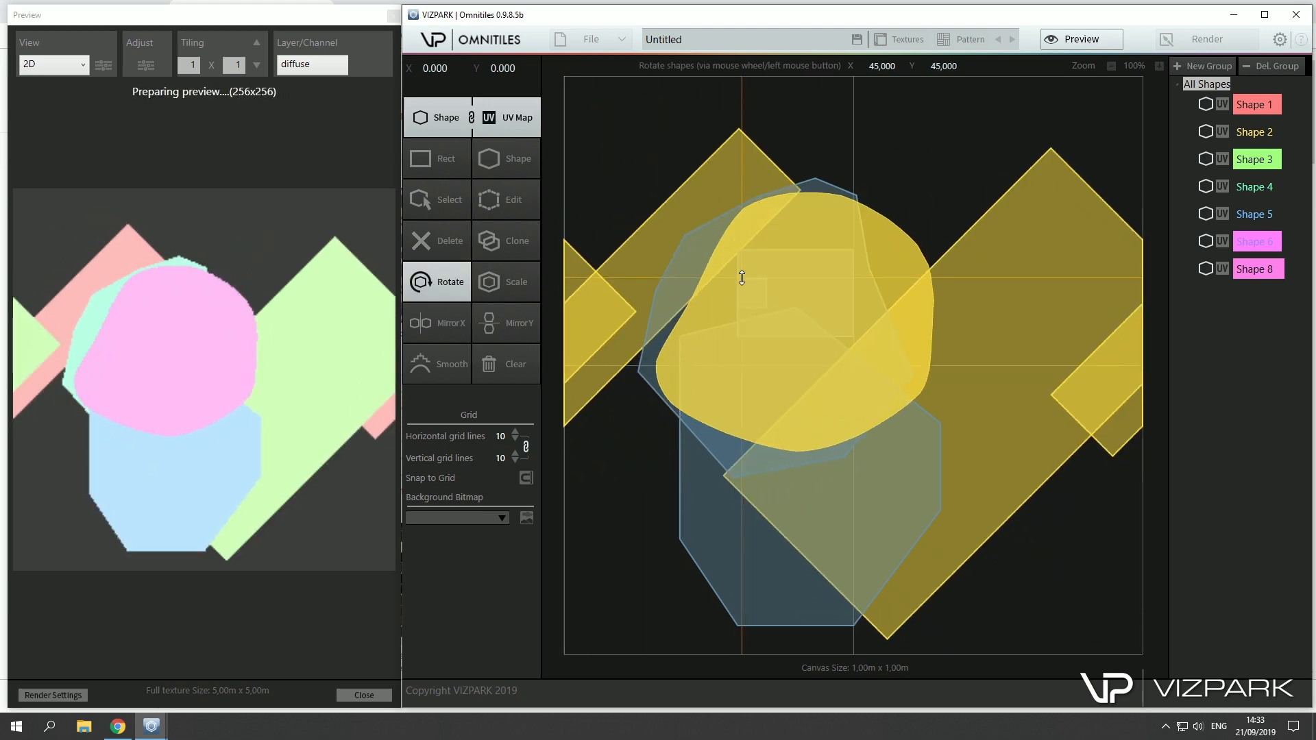
{"action": "scroll", "coordinate": [740, 280], "scroll_direction": "down", "scroll_amount": 6}
{"action": "scroll", "coordinate": [740, 281], "scroll_direction": "up", "scroll_amount": 6}
{"action": "scroll", "coordinate": [740, 282], "scroll_direction": "down", "scroll_amount": 5}
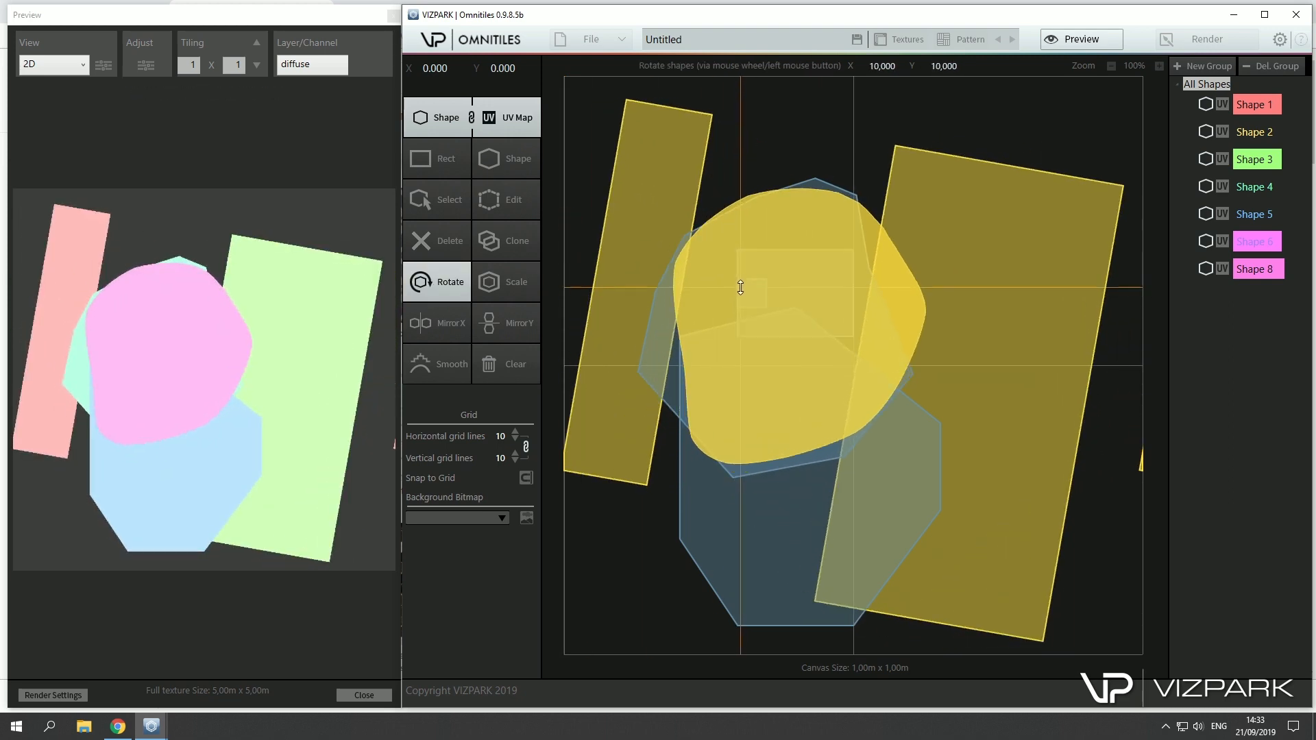
{"action": "scroll", "coordinate": [740, 287], "scroll_direction": "up", "scroll_amount": 3}
{"action": "scroll", "coordinate": [741, 289], "scroll_direction": "up", "scroll_amount": 11}
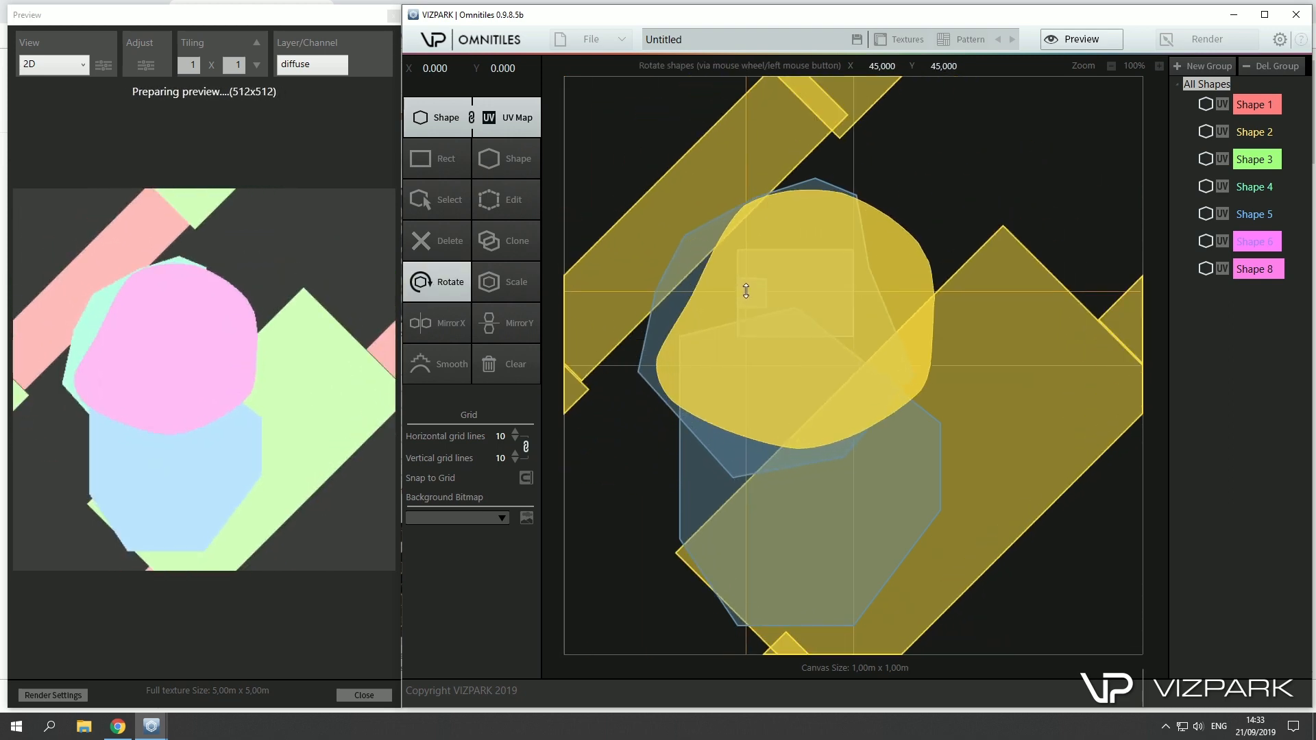
{"action": "scroll", "coordinate": [820, 285], "scroll_direction": "down", "scroll_amount": 18}
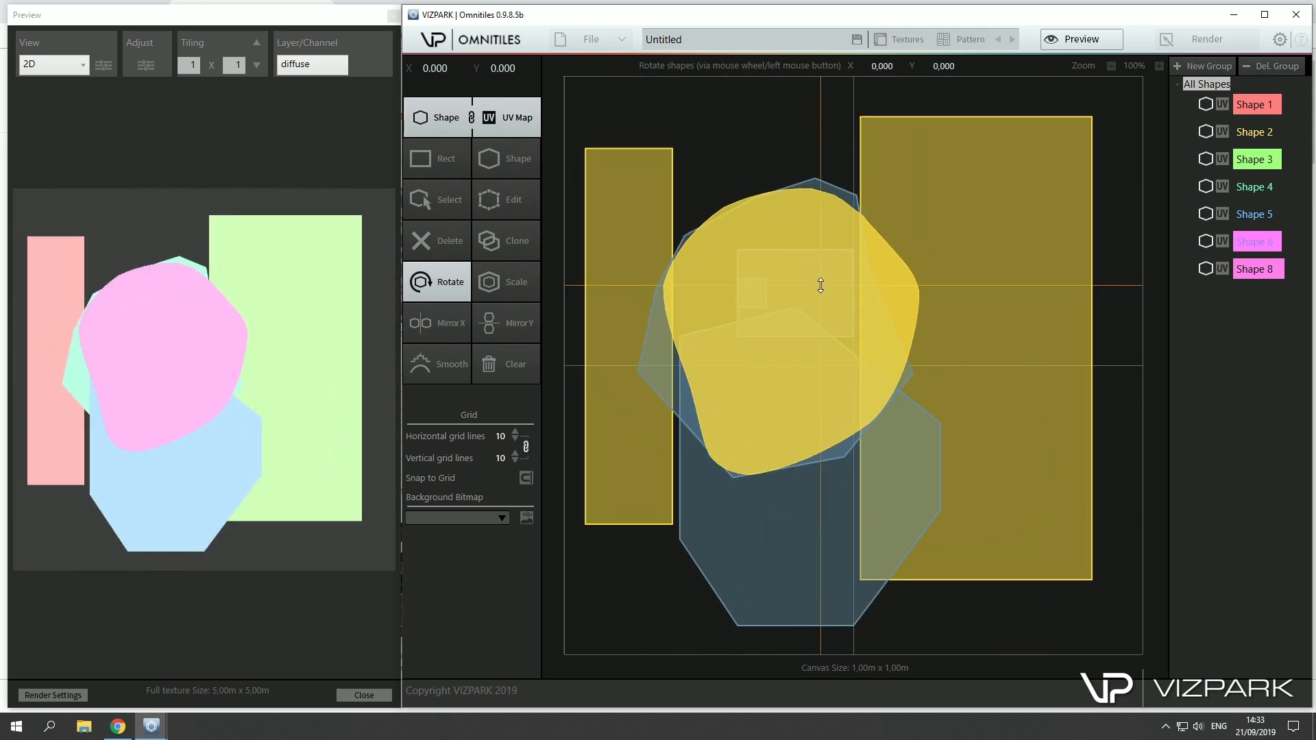
{"action": "scroll", "coordinate": [820, 285], "scroll_direction": "up", "scroll_amount": 12}
{"action": "scroll", "coordinate": [820, 285], "scroll_direction": "down", "scroll_amount": 10}
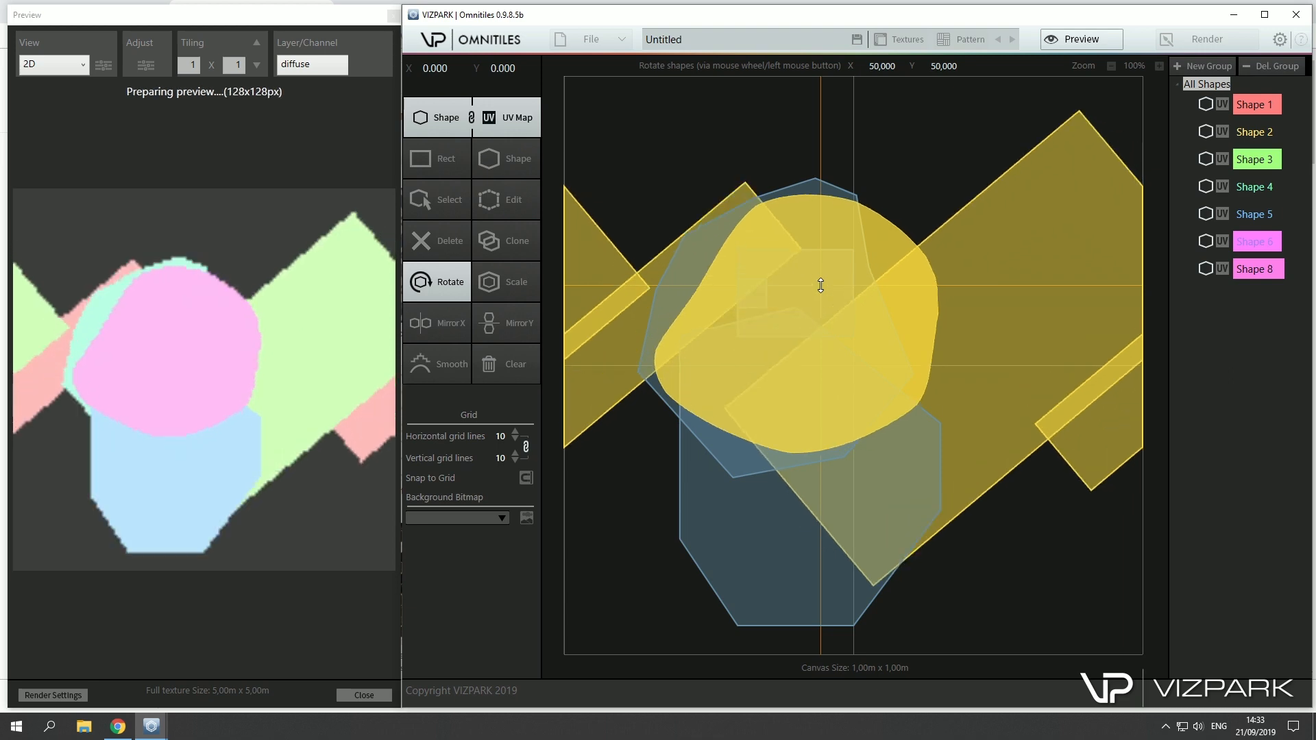
{"action": "scroll", "coordinate": [820, 285], "scroll_direction": "down", "scroll_amount": 2}
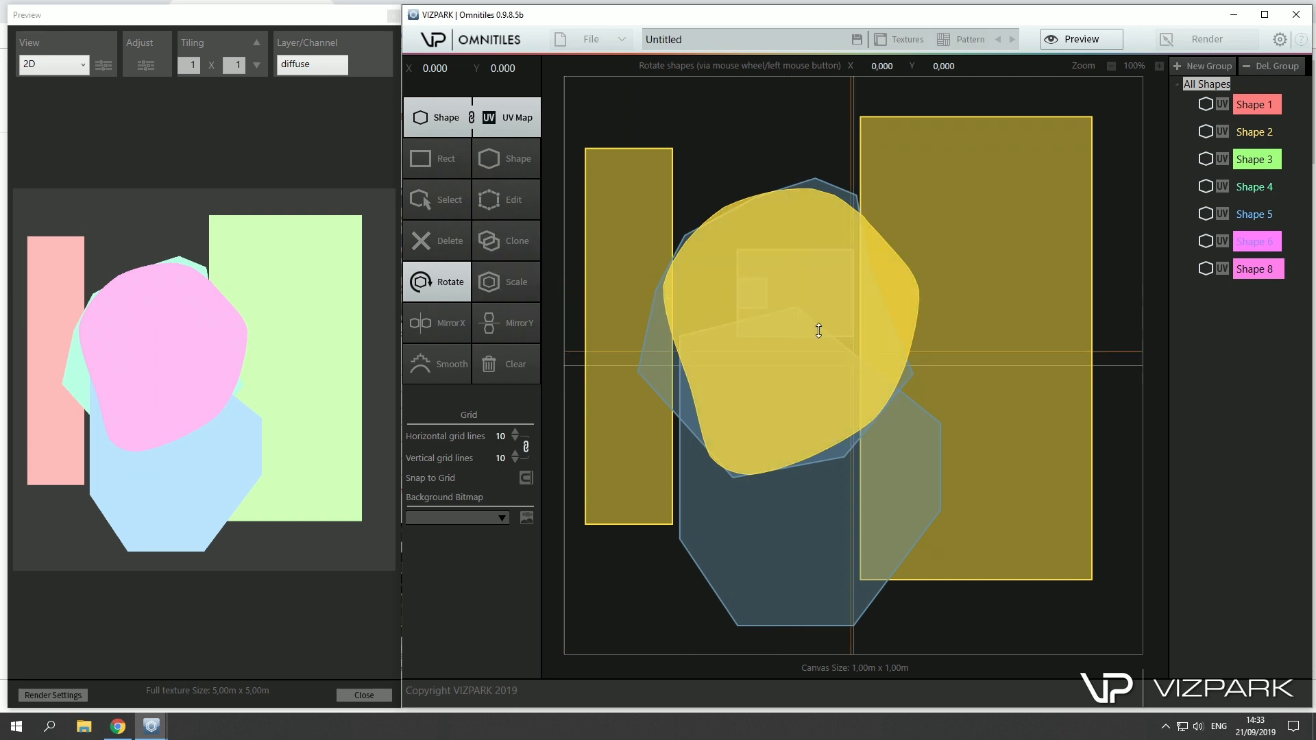
Clear all shapes from the canvas and turn on Snap to Grid
{"action": "left_click", "coordinate": [510, 370]}
{"action": "left_click", "coordinate": [640, 407]}
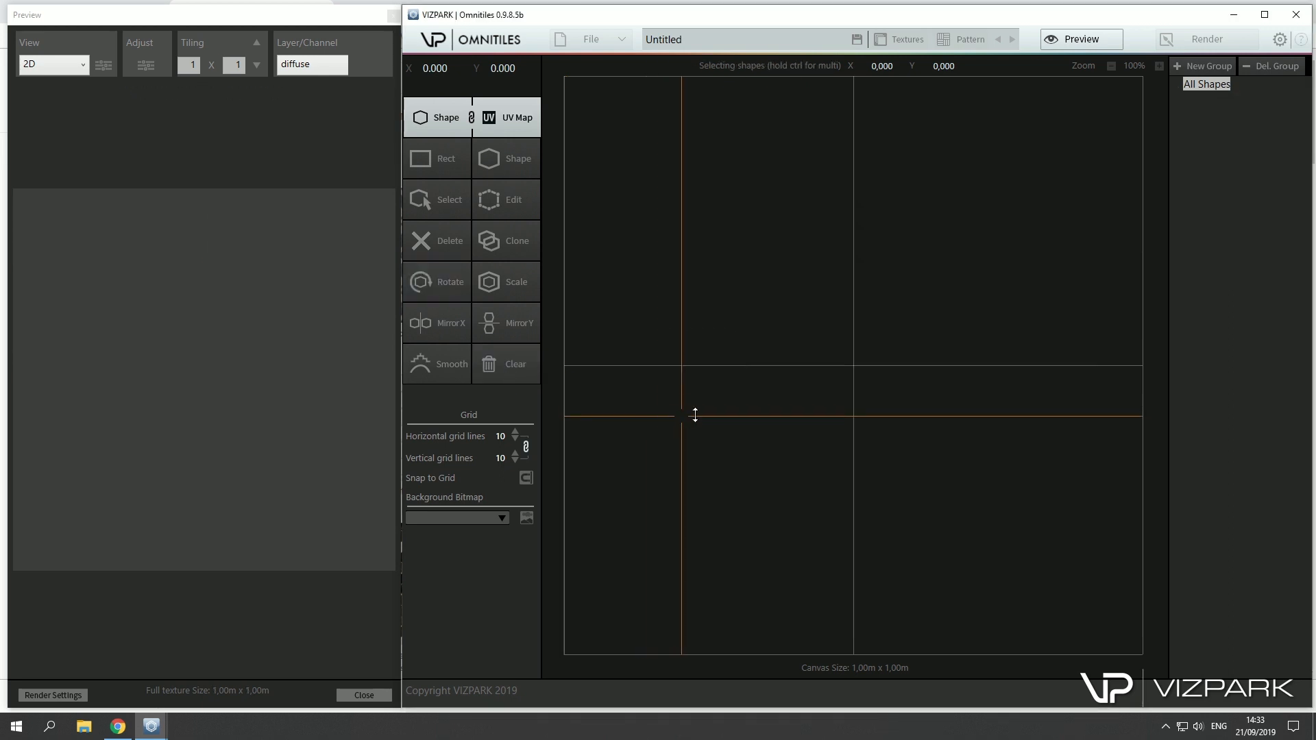
{"action": "left_click", "coordinate": [526, 478]}
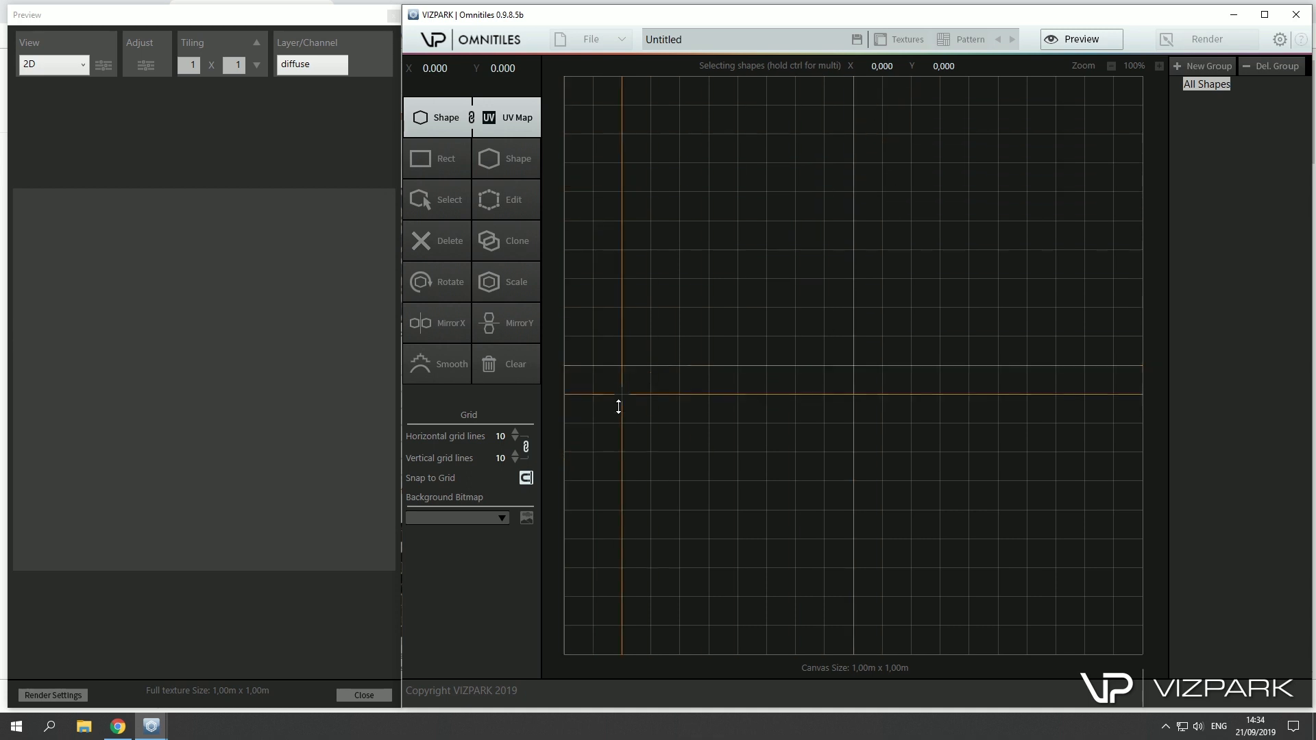
Load the textures by scanning the Beech Wood Parquet II folder and view the bump channel's texture list
{"action": "left_click", "coordinate": [905, 39]}
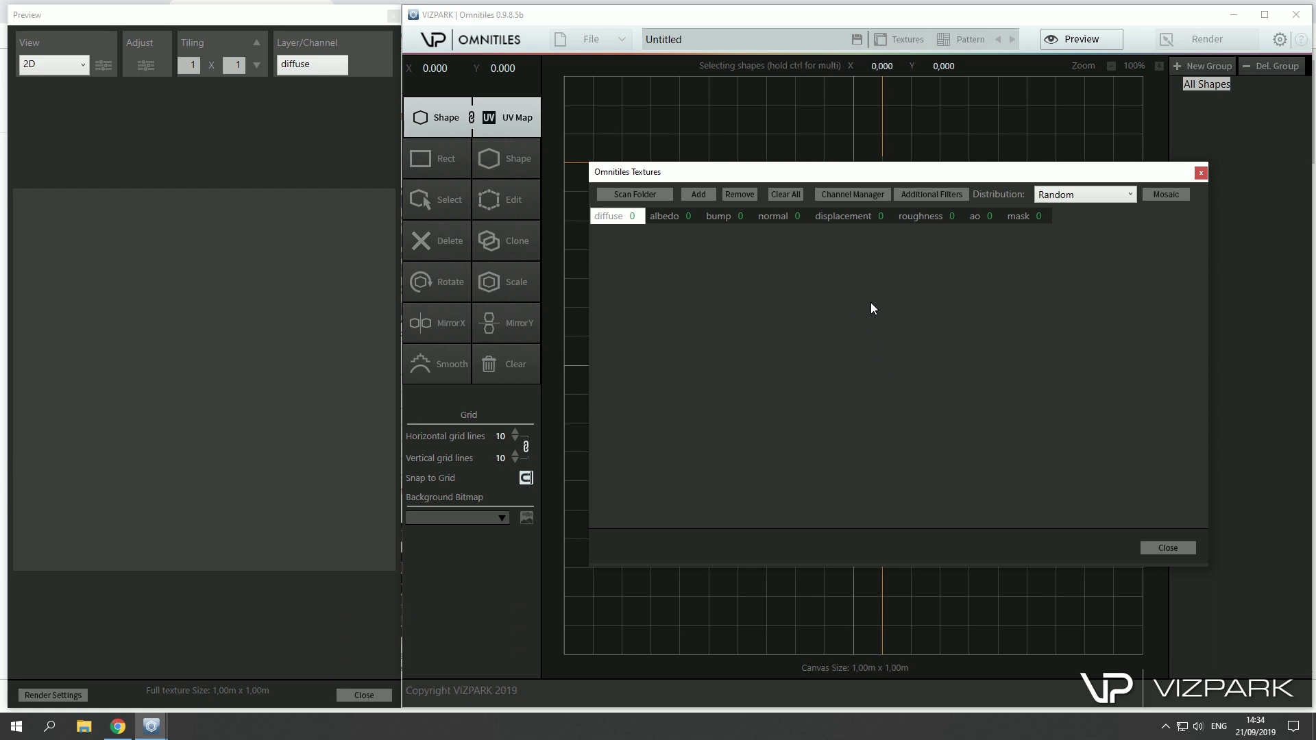
{"action": "left_click", "coordinate": [636, 195]}
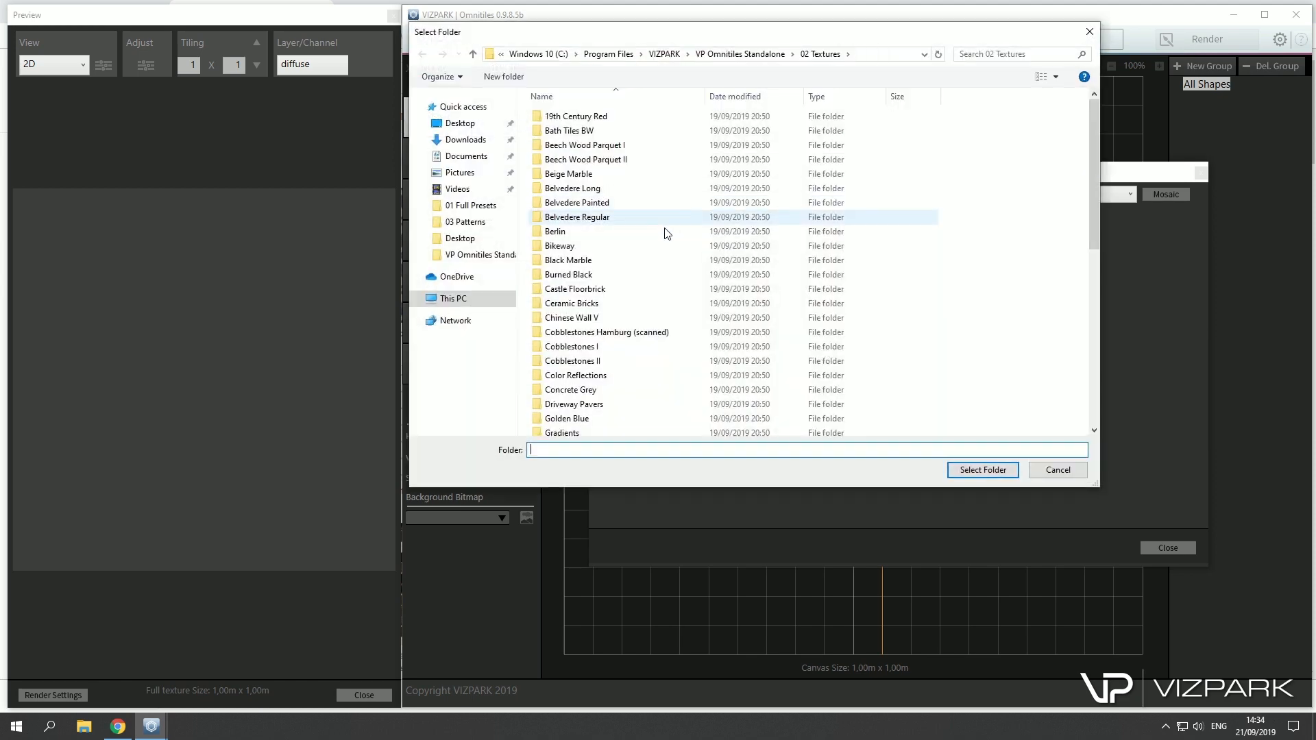
{"action": "double_click", "coordinate": [611, 159]}
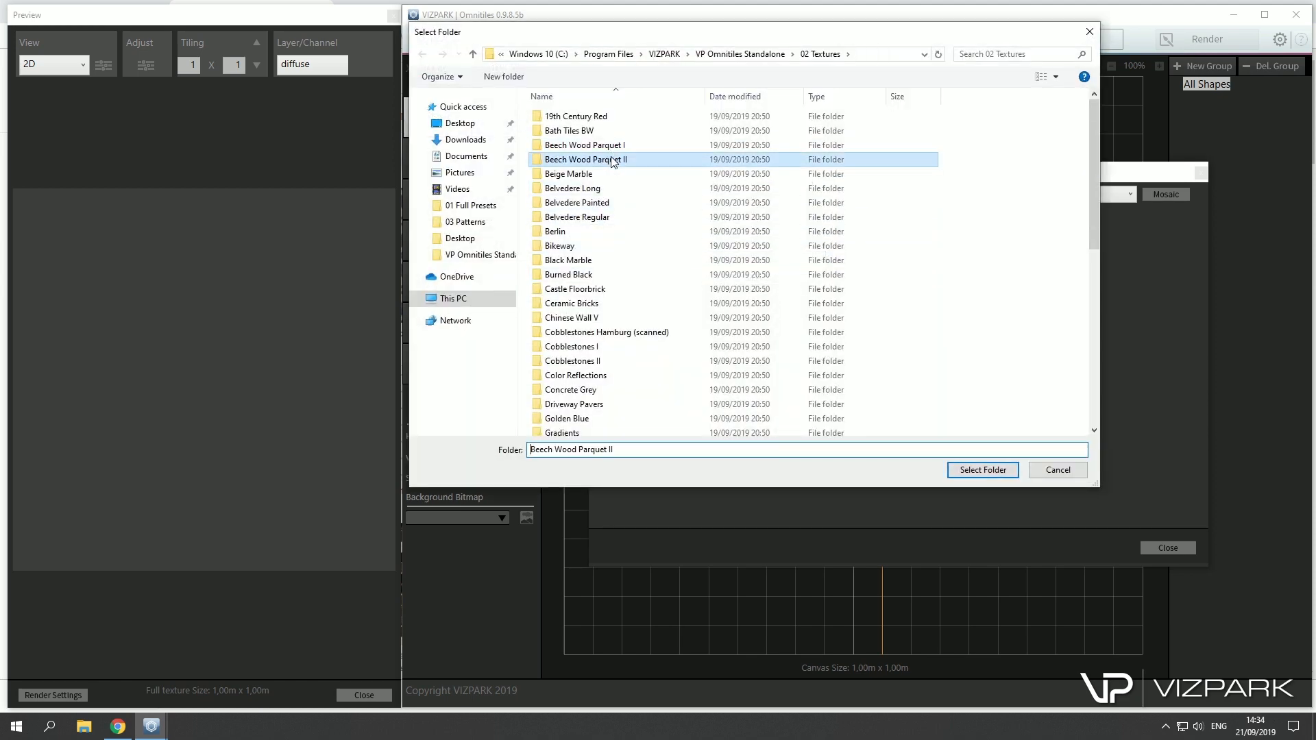
{"action": "left_click", "coordinate": [972, 471]}
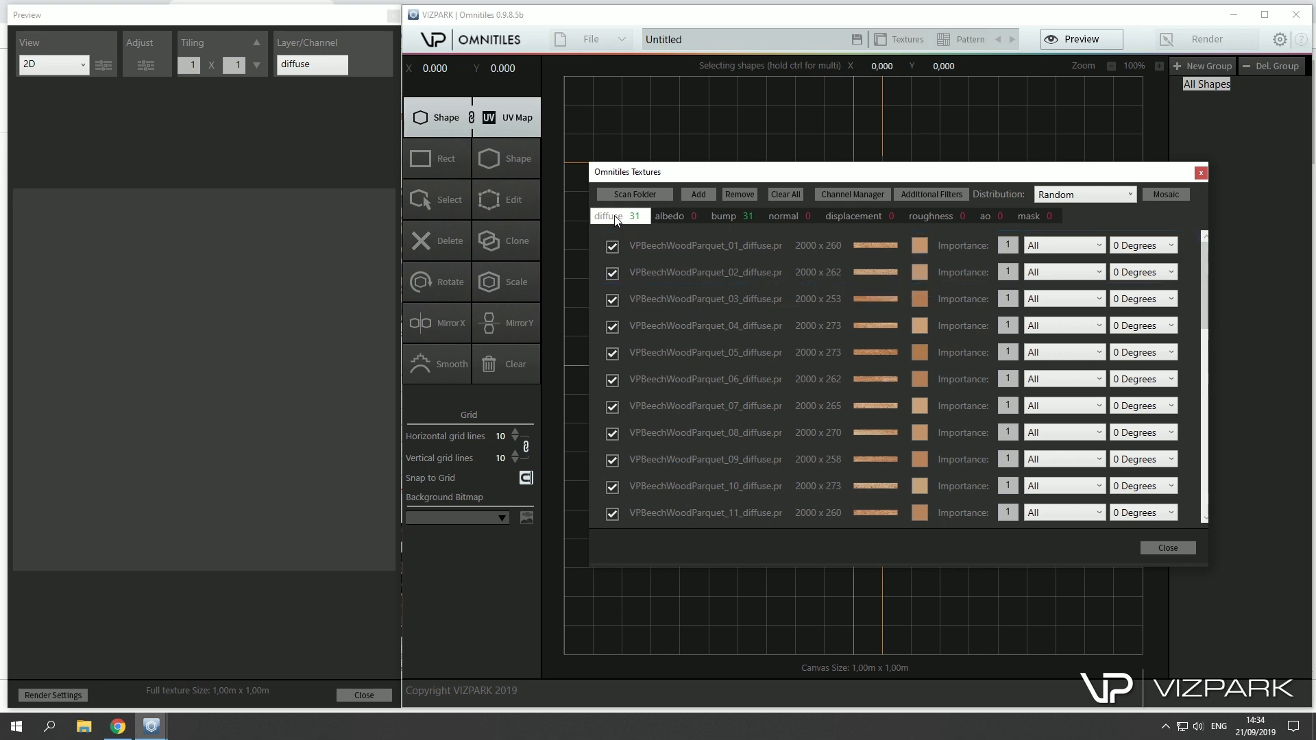
{"action": "left_click", "coordinate": [745, 219]}
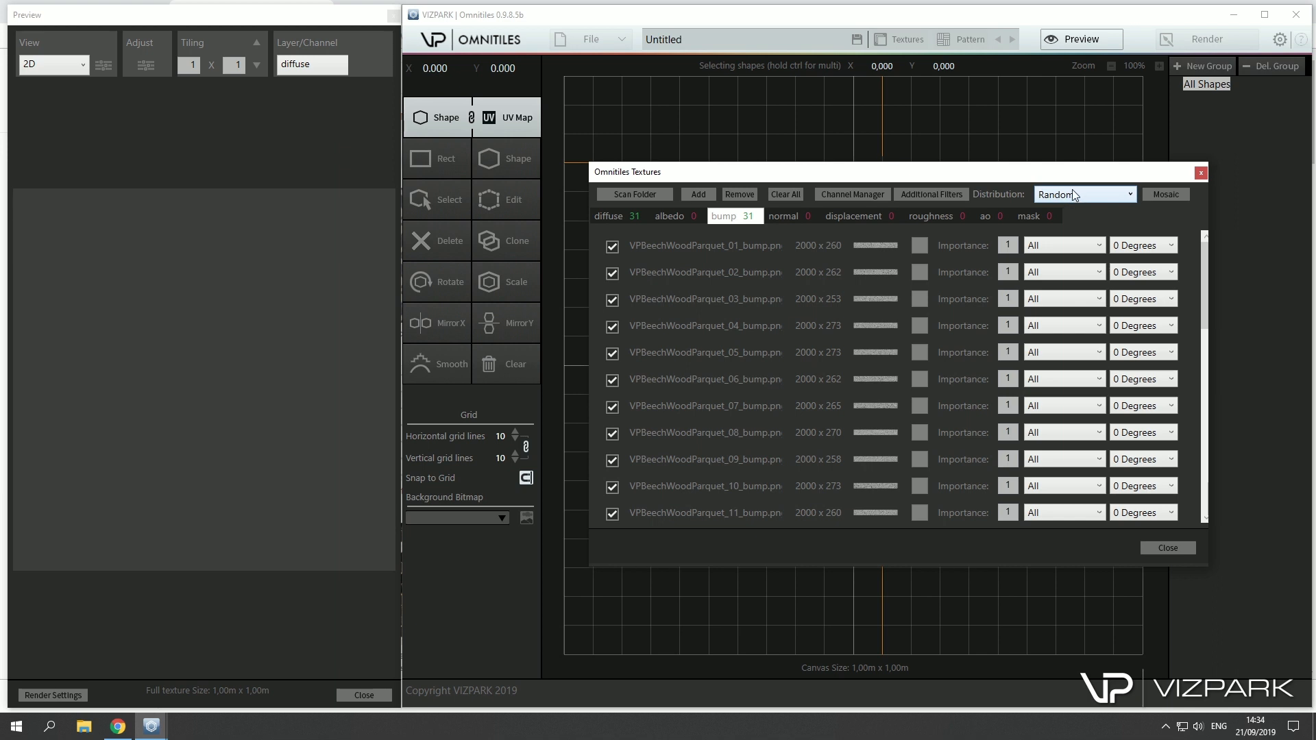
{"action": "left_click", "coordinate": [1159, 547]}
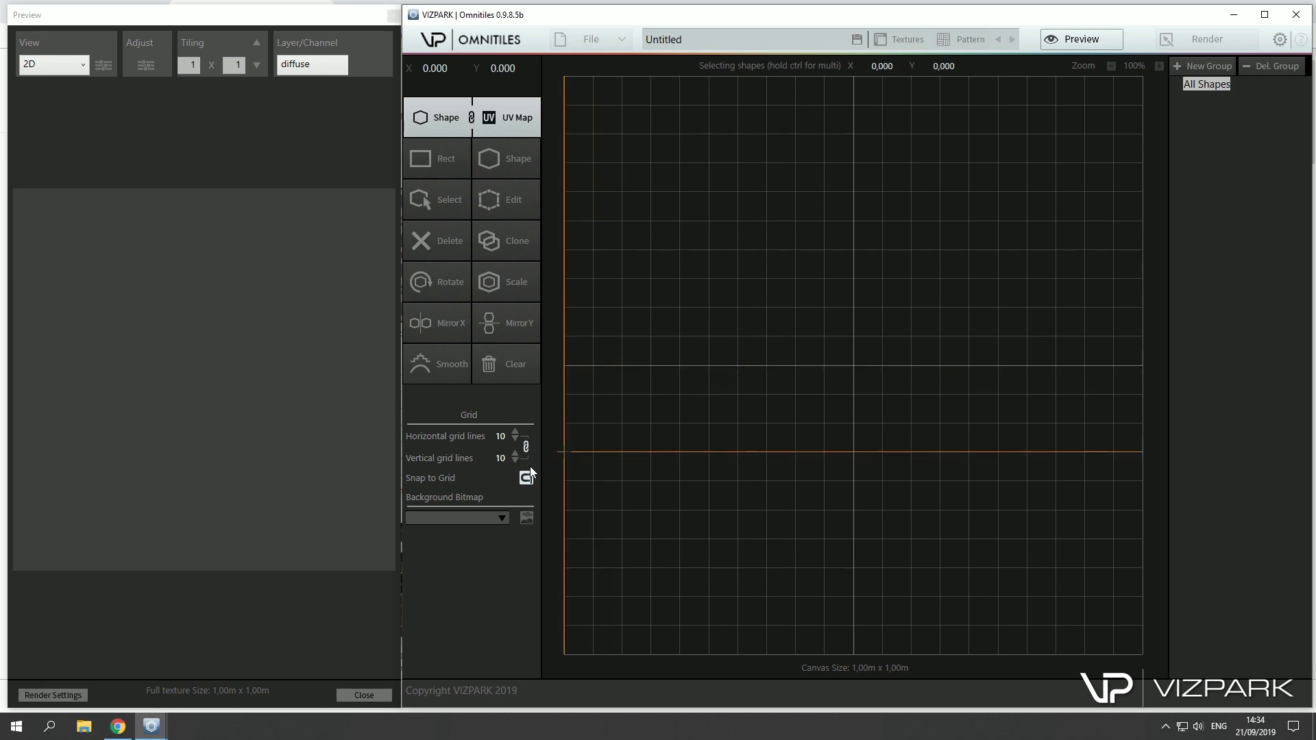
Adjust the grid density to 10 horizontal and 10 vertical grid lines
{"action": "scroll", "coordinate": [516, 458], "scroll_direction": "up", "scroll_amount": 8}
{"action": "scroll", "coordinate": [514, 462], "scroll_direction": "down", "scroll_amount": 7}
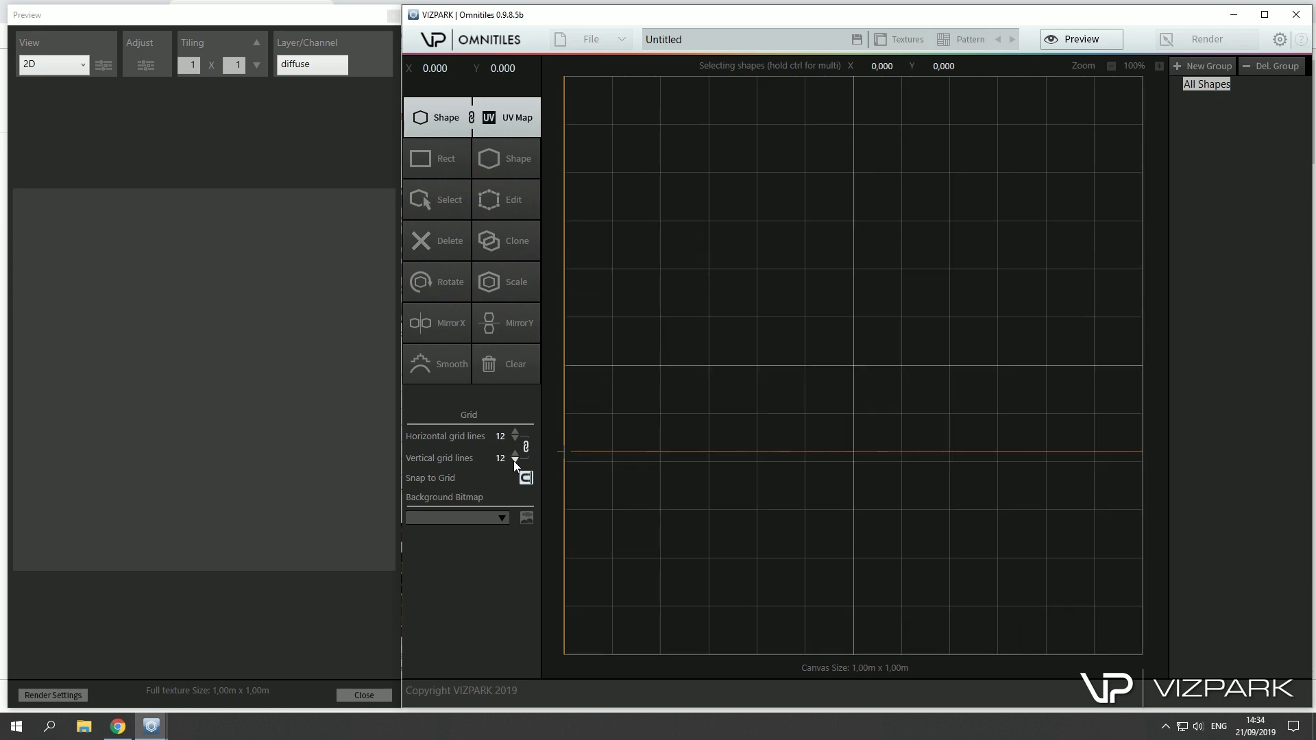
{"action": "scroll", "coordinate": [516, 458], "scroll_direction": "down", "scroll_amount": 1}
Draw a 0.5 m by 0.1 m rectangle snapped to the canvas's upper-left corner and select it
{"action": "left_click", "coordinate": [418, 162]}
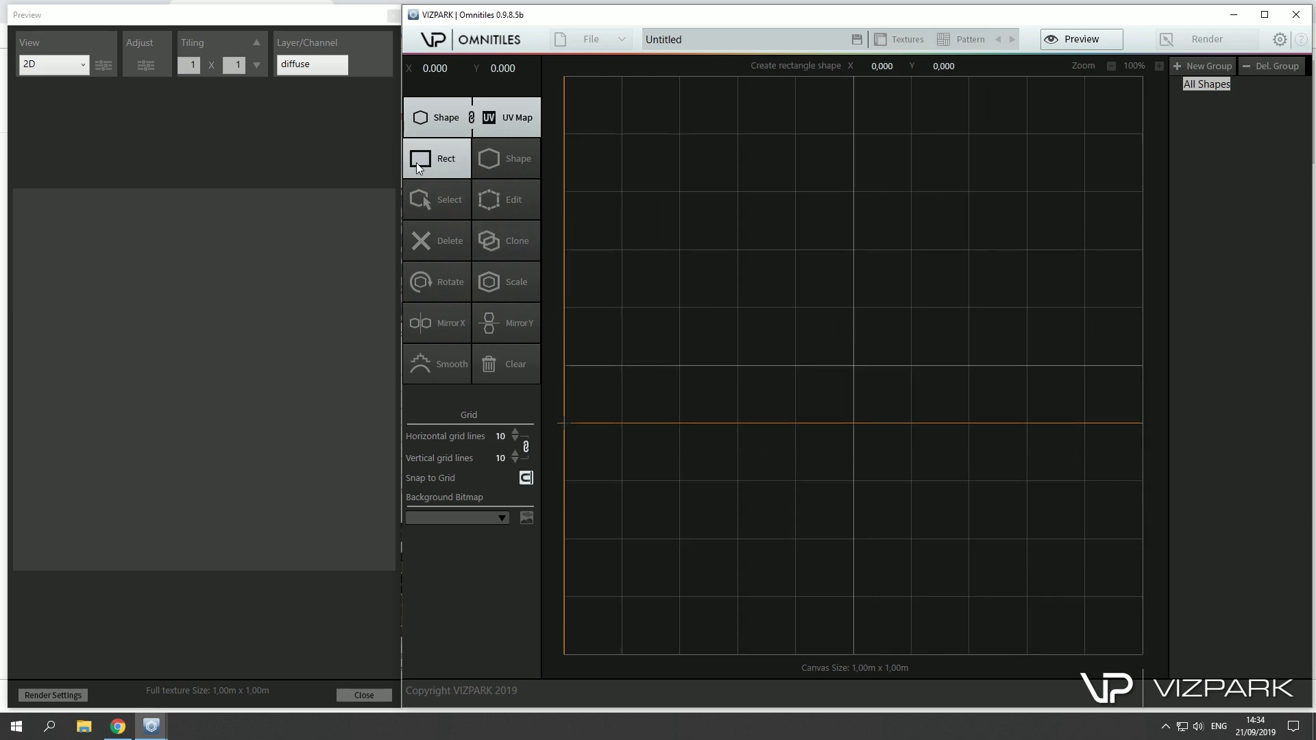
{"action": "left_click_drag", "start_coordinate": [569, 83], "coordinate": [852, 135]}
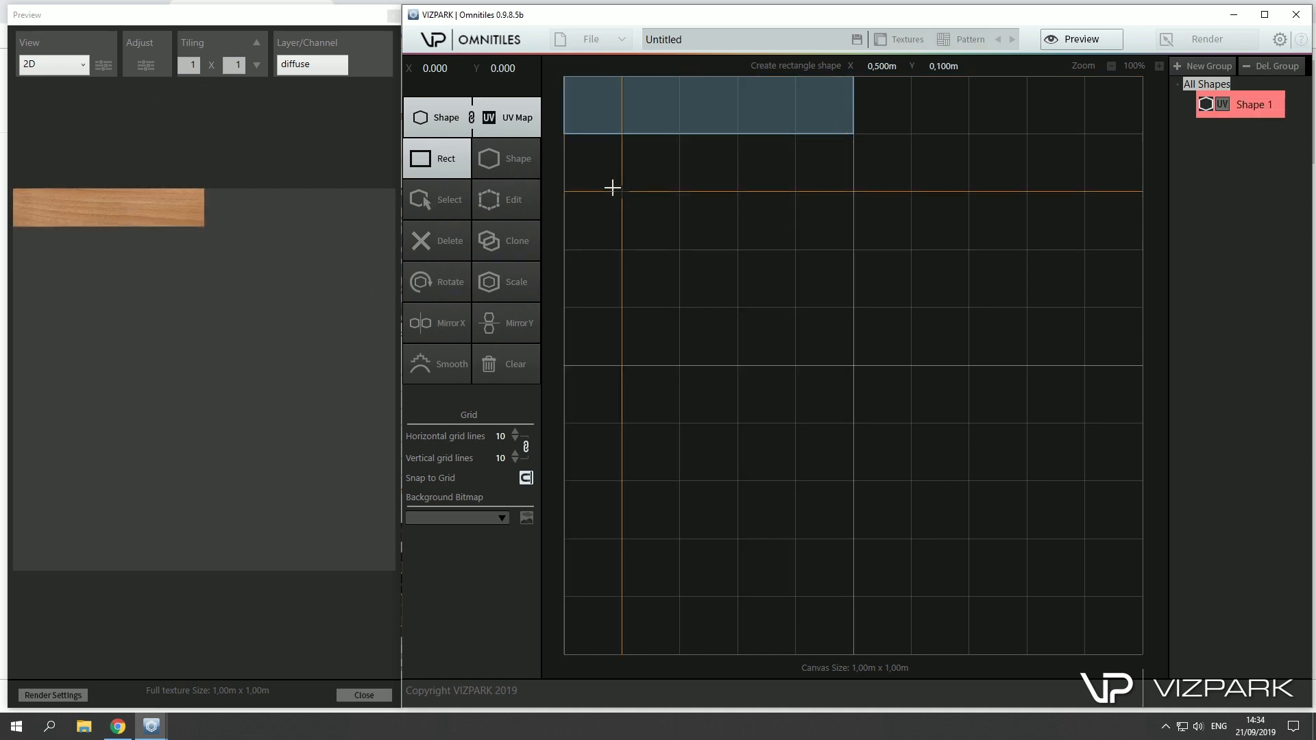
{"action": "left_click", "coordinate": [435, 204]}
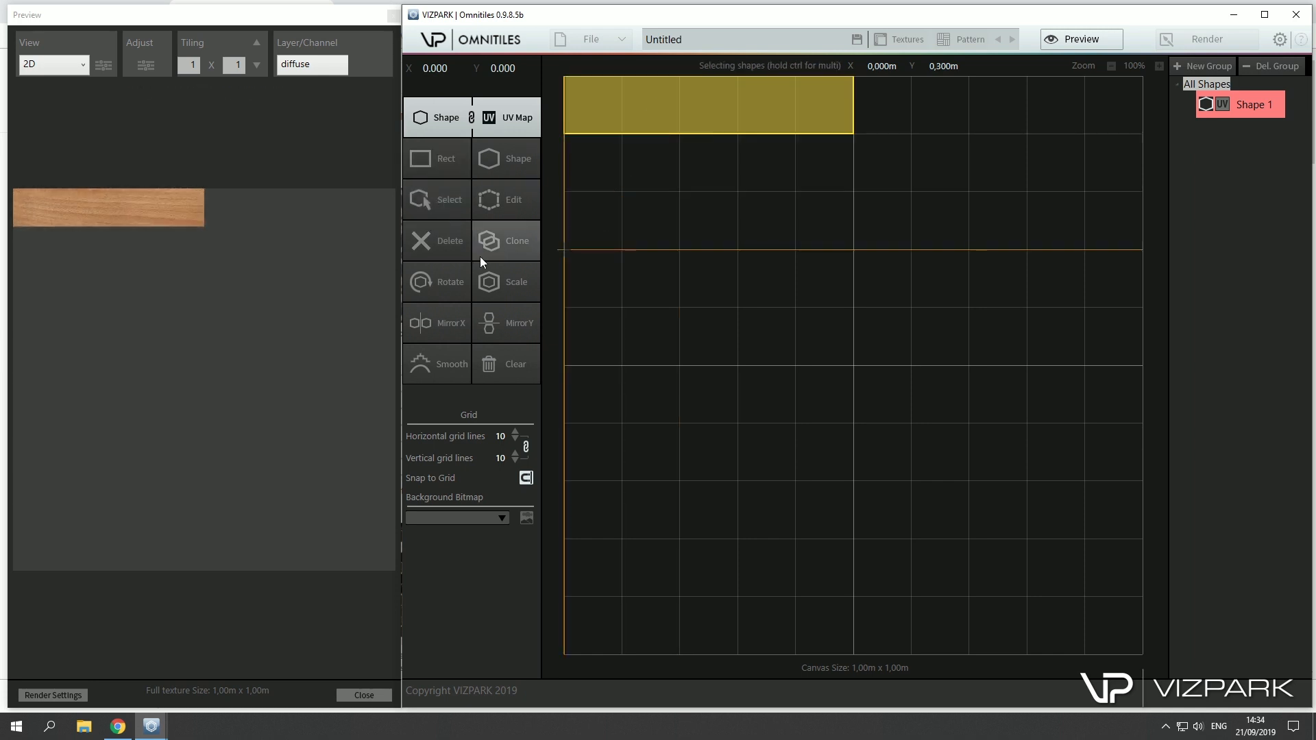
Clone the rectangle nine times to form a diagonal staircase of horizontal planks down to the canvas's lower edge
{"action": "left_click", "coordinate": [499, 248]}
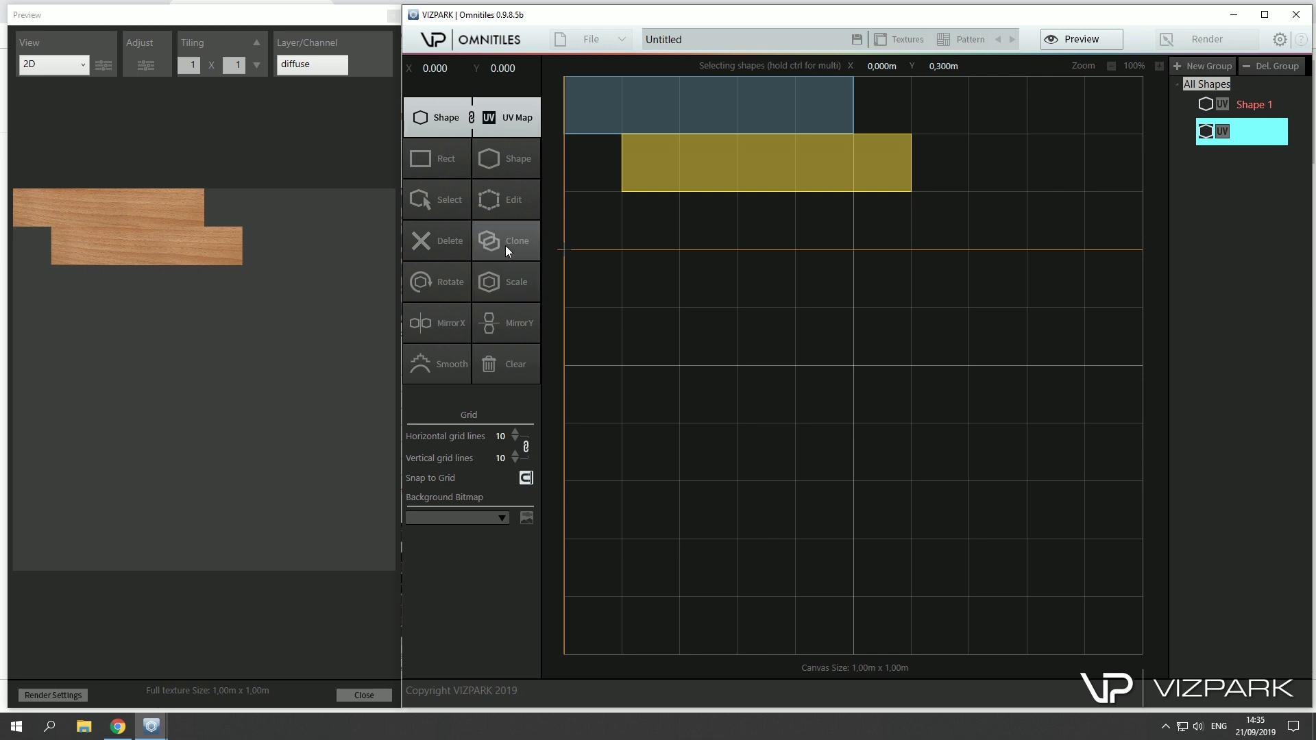
{"action": "left_click", "coordinate": [504, 245]}
{"action": "left_click", "coordinate": [504, 246]}
{"action": "left_click", "coordinate": [504, 244]}
{"action": "left_click", "coordinate": [504, 245]}
{"action": "left_click", "coordinate": [505, 245]}
{"action": "left_click", "coordinate": [505, 245]}
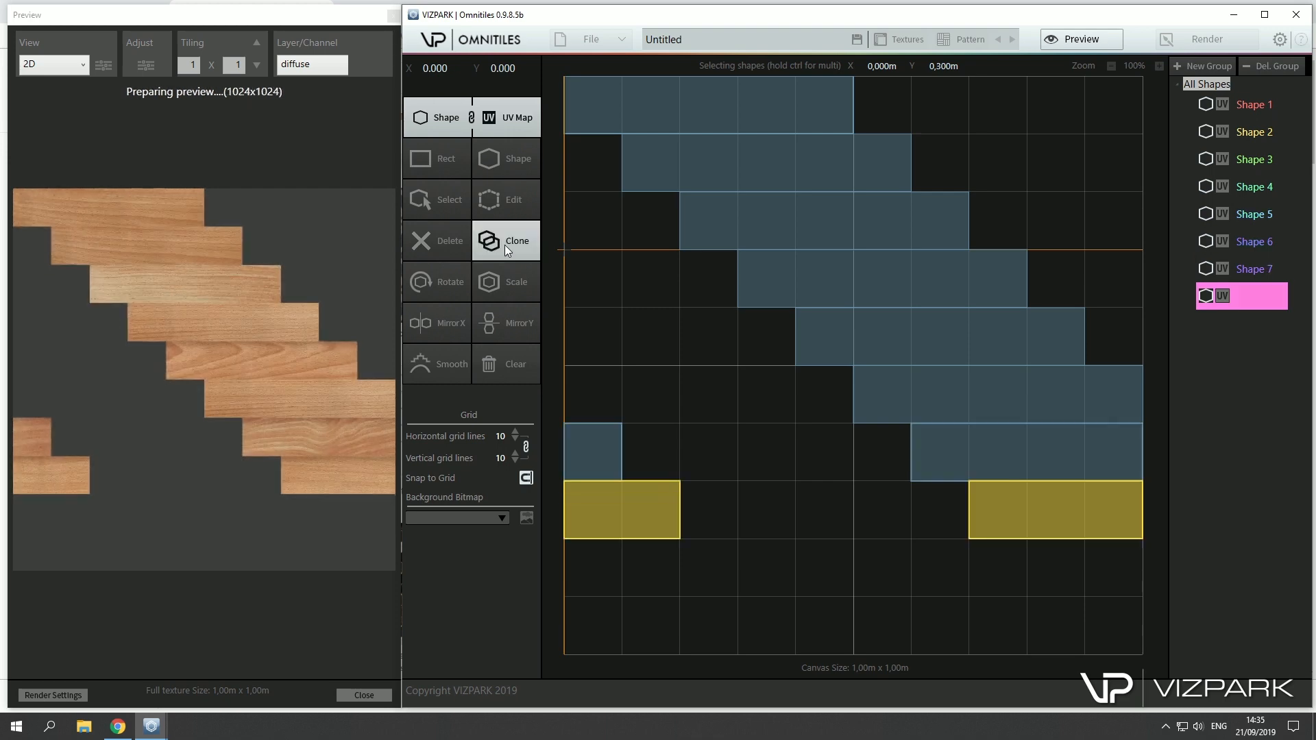
{"action": "left_click", "coordinate": [505, 245]}
{"action": "left_click", "coordinate": [505, 245]}
Clone the fifth horizontal plank and move the copy left into the empty area
{"action": "left_click", "coordinate": [856, 332]}
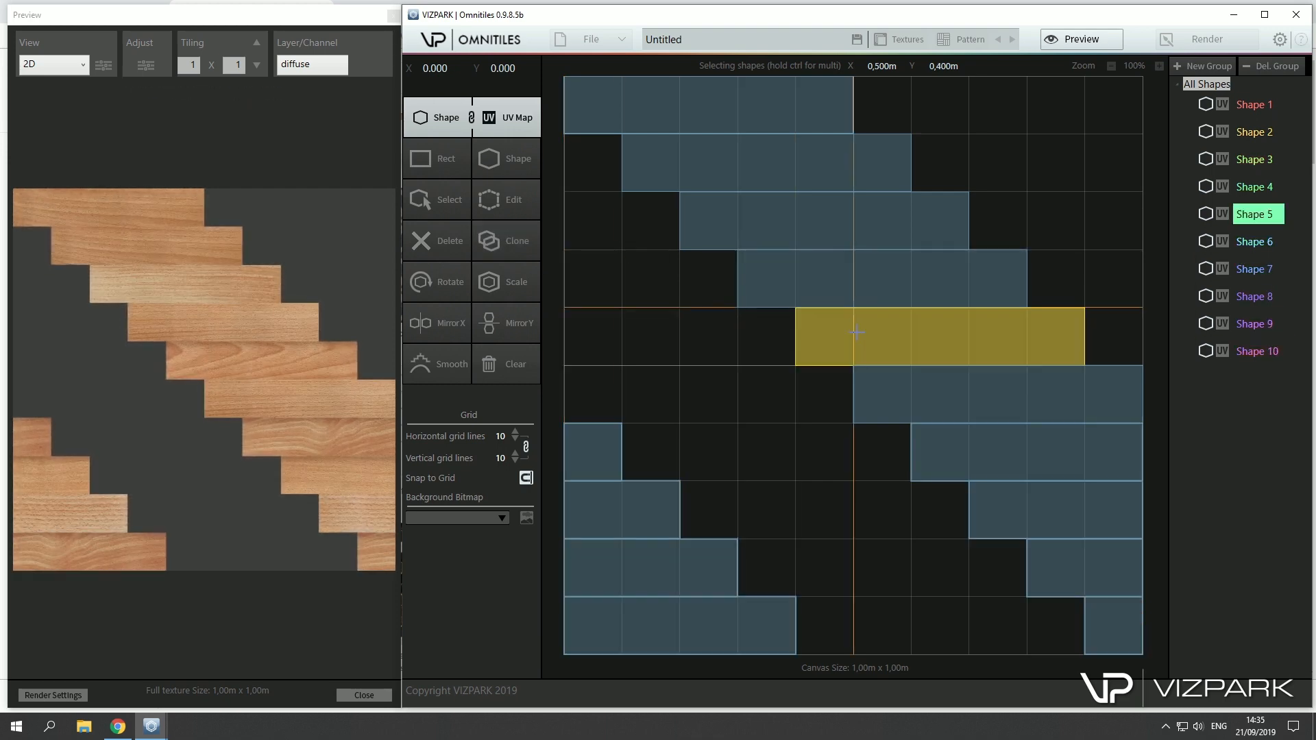
{"action": "left_click", "coordinate": [505, 233]}
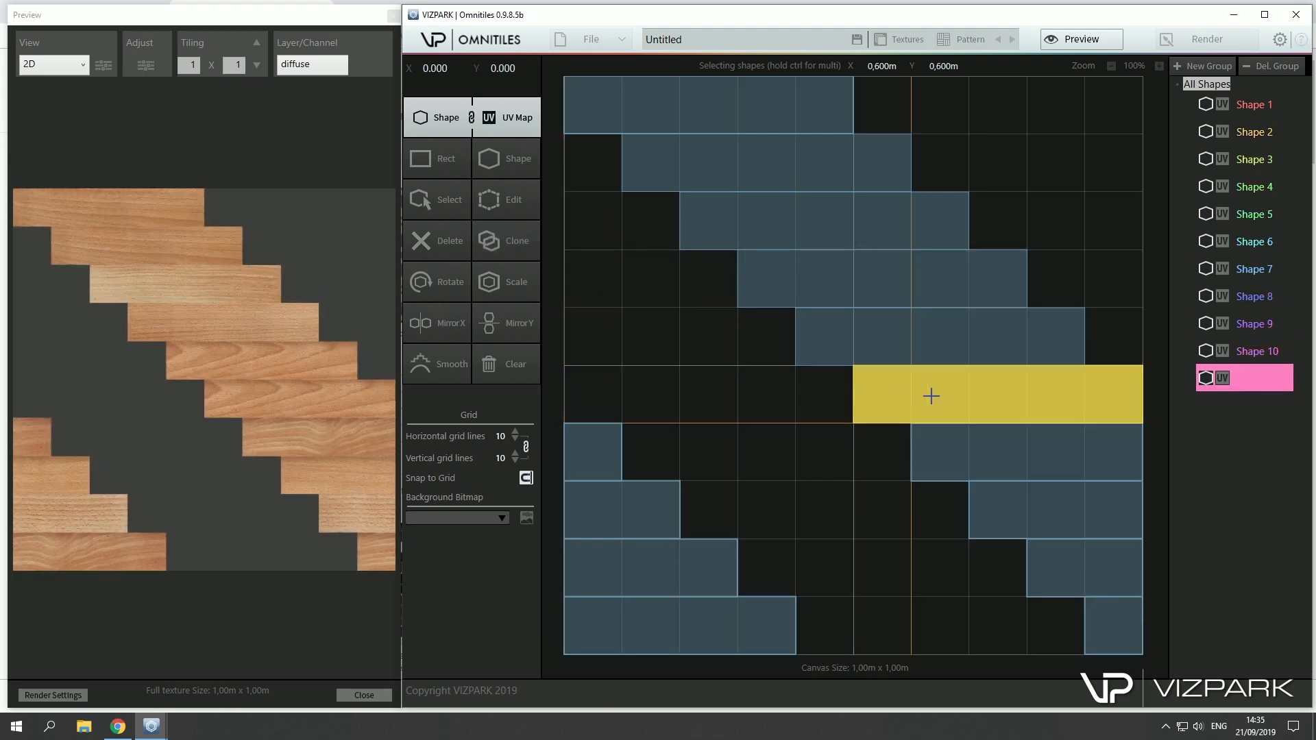
{"action": "left_click_drag", "start_coordinate": [930, 395], "coordinate": [687, 403]}
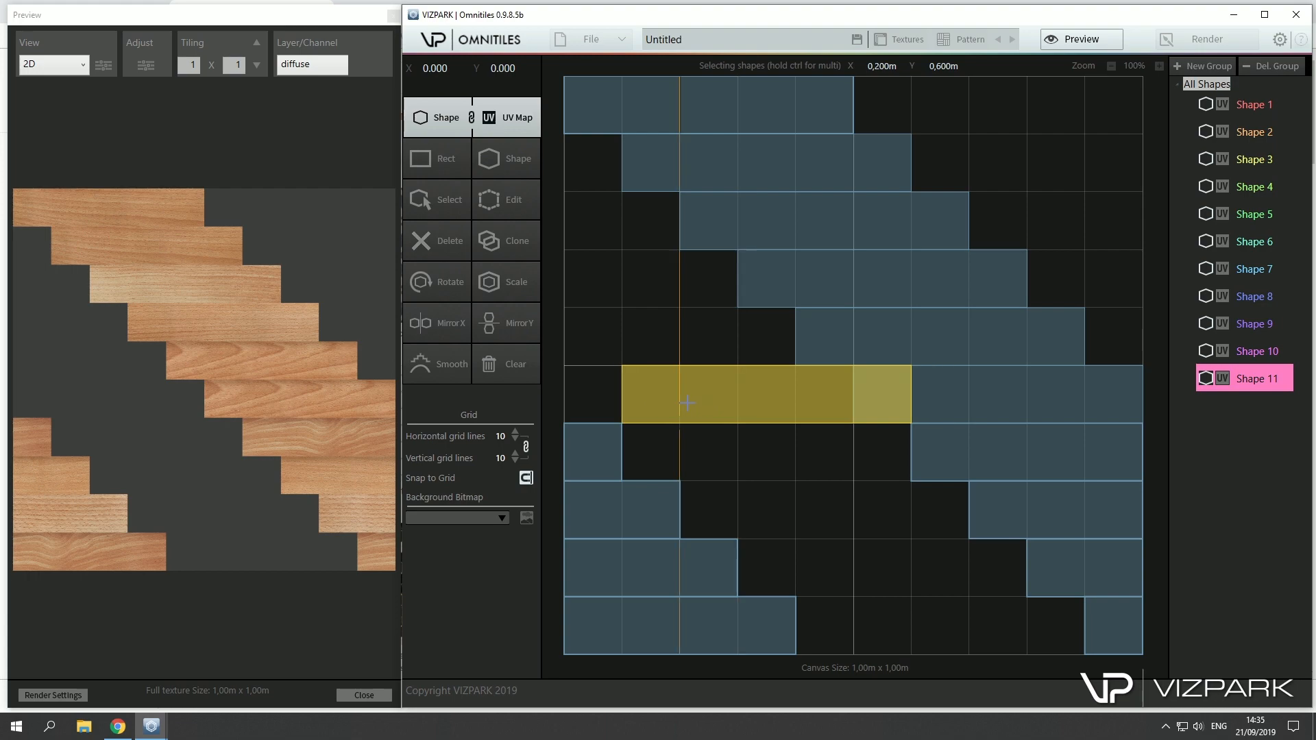
Rotate the copied plank 90 degrees and move it to the canvas's left edge, directly below the first plank
{"action": "left_click", "coordinate": [452, 277]}
{"action": "scroll", "coordinate": [695, 363], "scroll_direction": "up", "scroll_amount": 5}
{"action": "scroll", "coordinate": [699, 363], "scroll_direction": "up", "scroll_amount": 1}
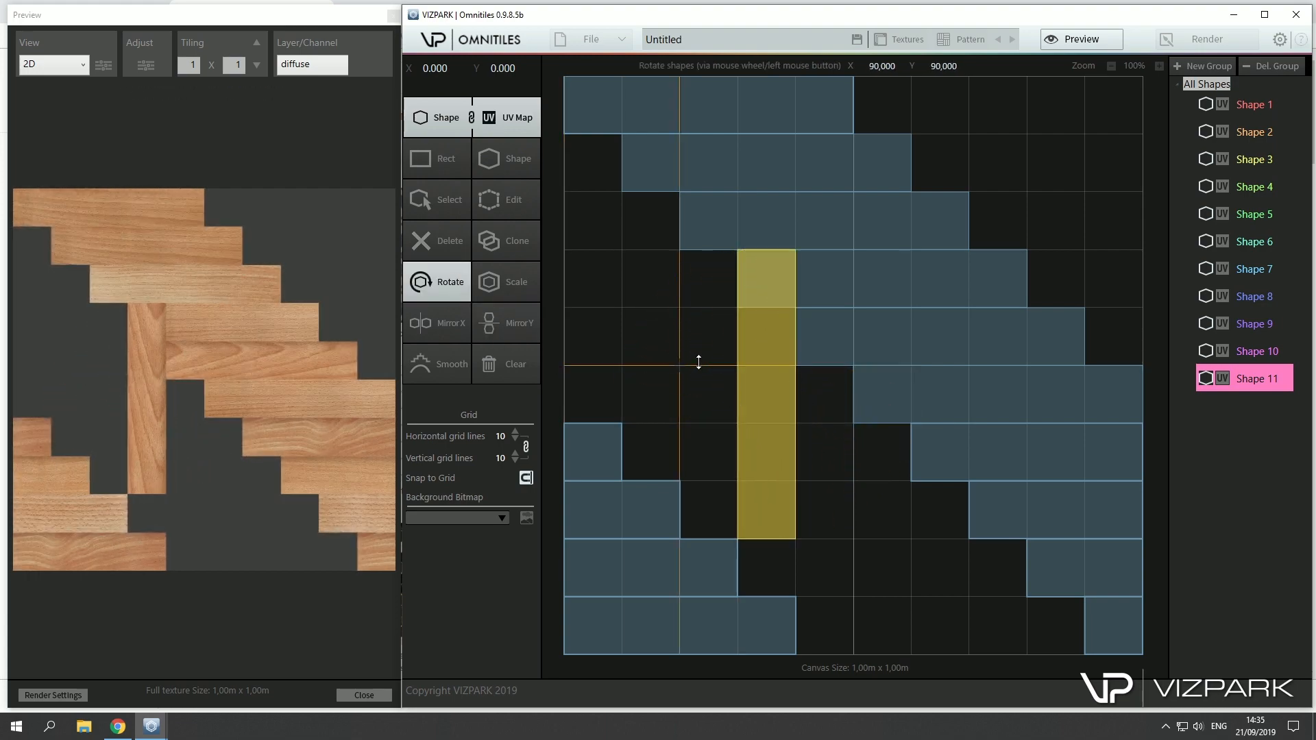
{"action": "left_click", "coordinate": [433, 199]}
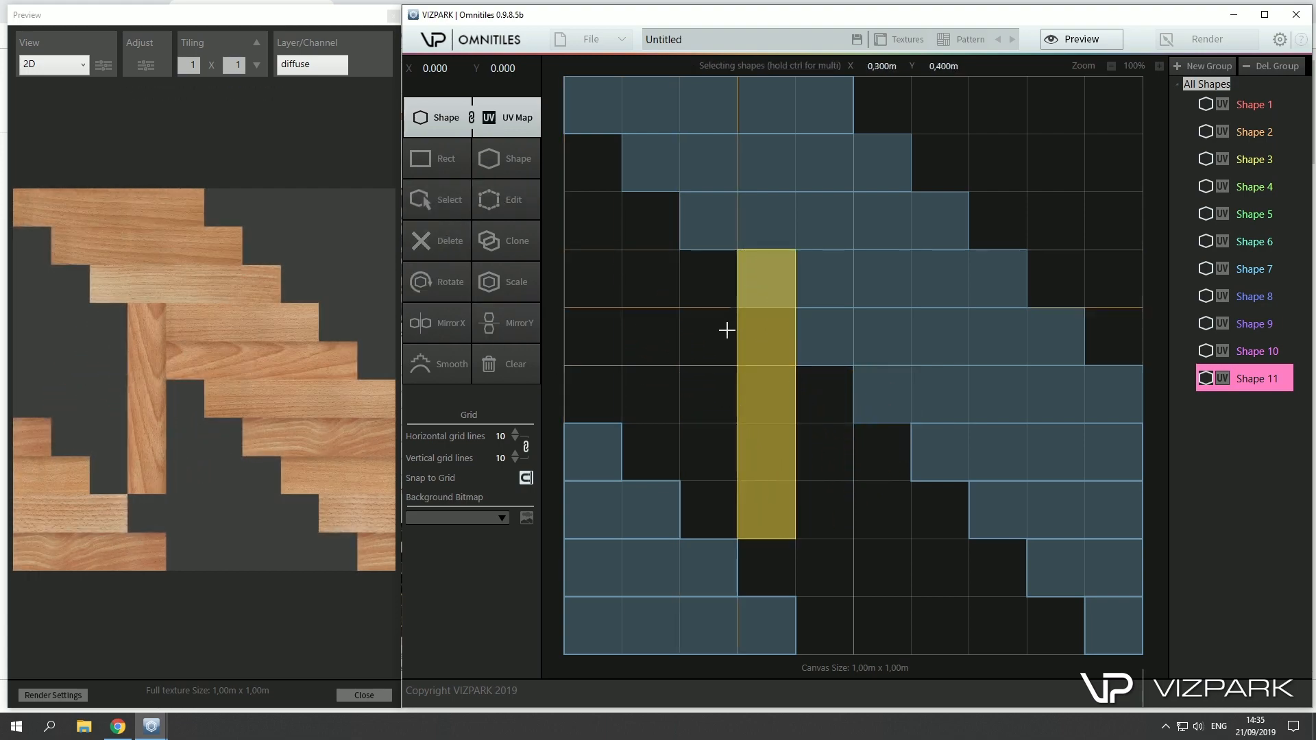
{"action": "left_click_drag", "start_coordinate": [740, 342], "coordinate": [598, 274]}
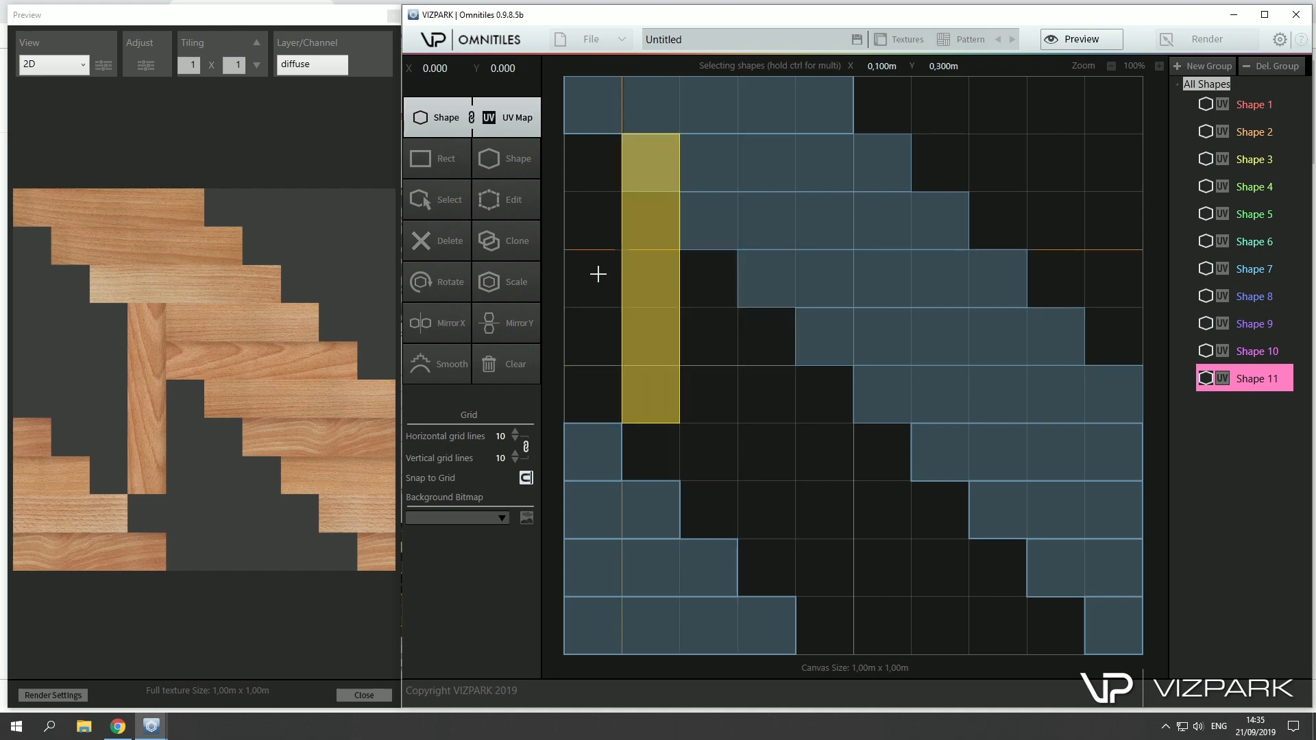
Clone the vertical plank nine times to fill the remaining gaps of the herringbone pattern
{"action": "triple_click", "coordinate": [508, 244]}
{"action": "double_click", "coordinate": [508, 244]}
{"action": "triple_click", "coordinate": [508, 244]}
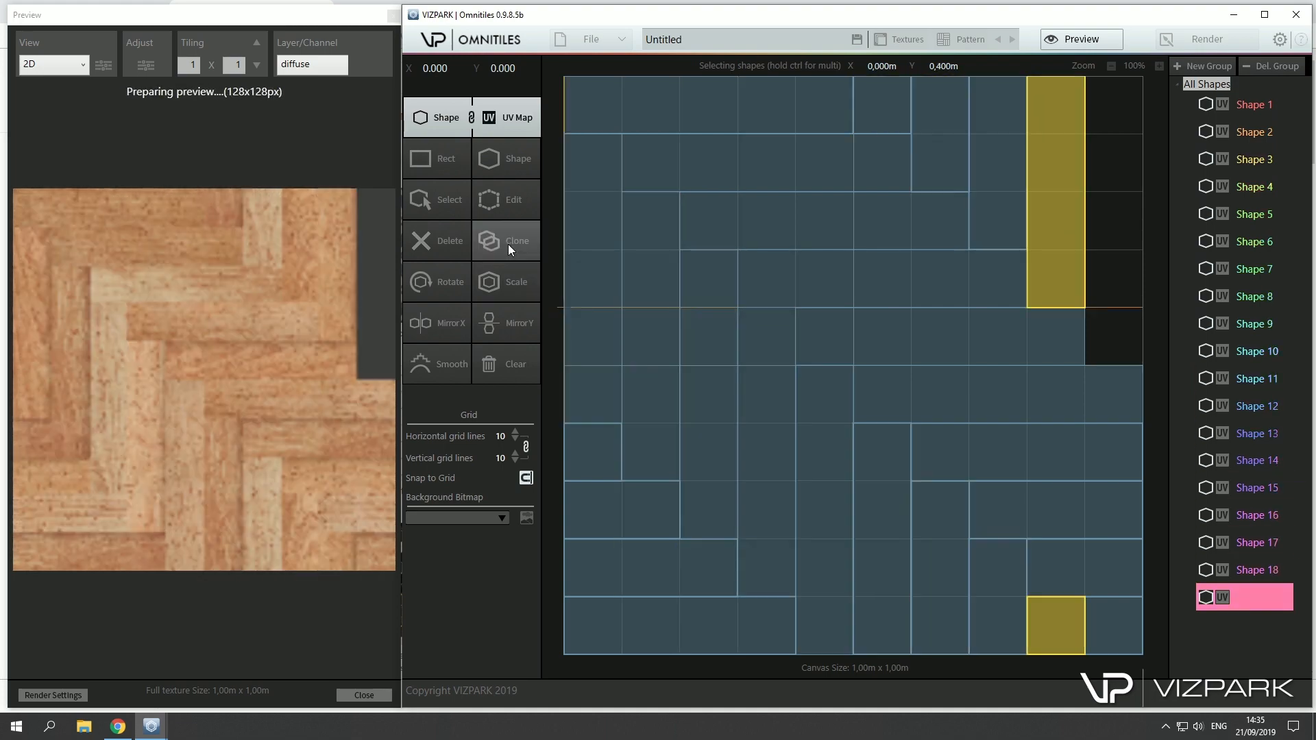
{"action": "left_click", "coordinate": [508, 244]}
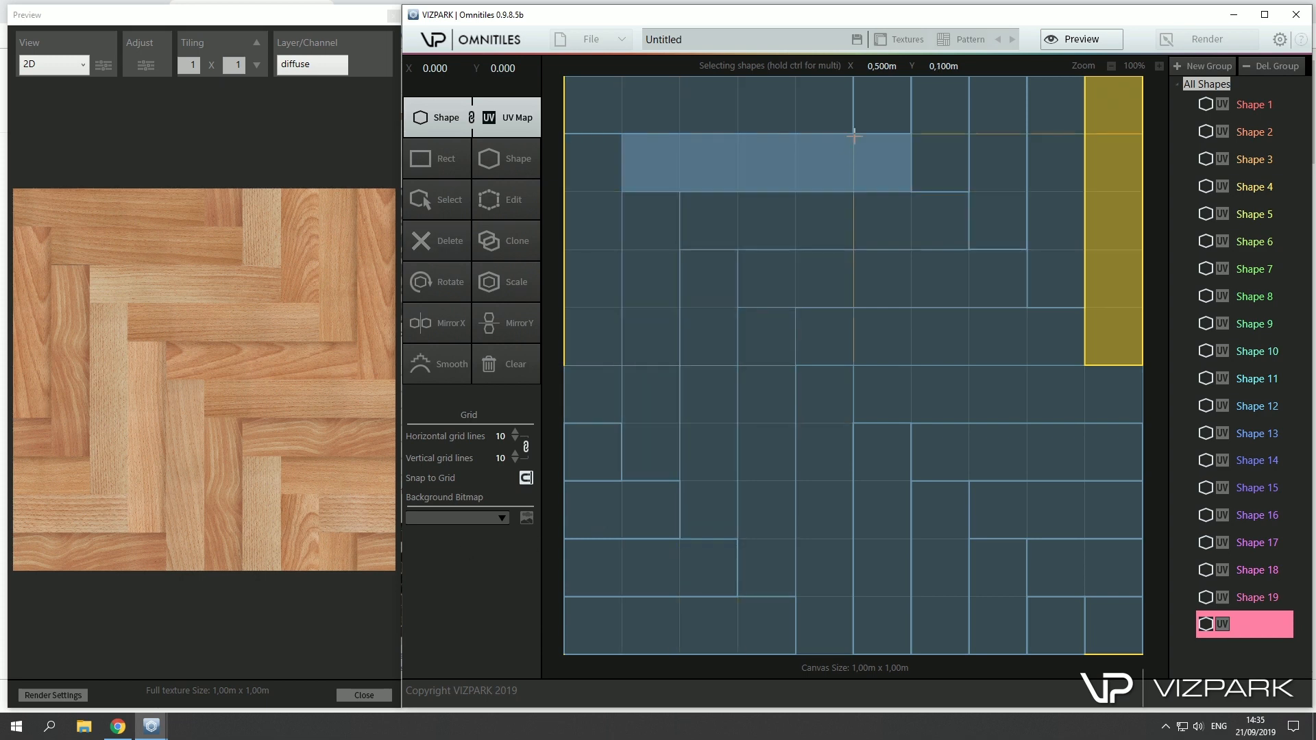
Save the design as a new preset named 00 my first pattern in the 01 Full Presets folder, keeping the default save options
{"action": "left_click", "coordinate": [604, 41]}
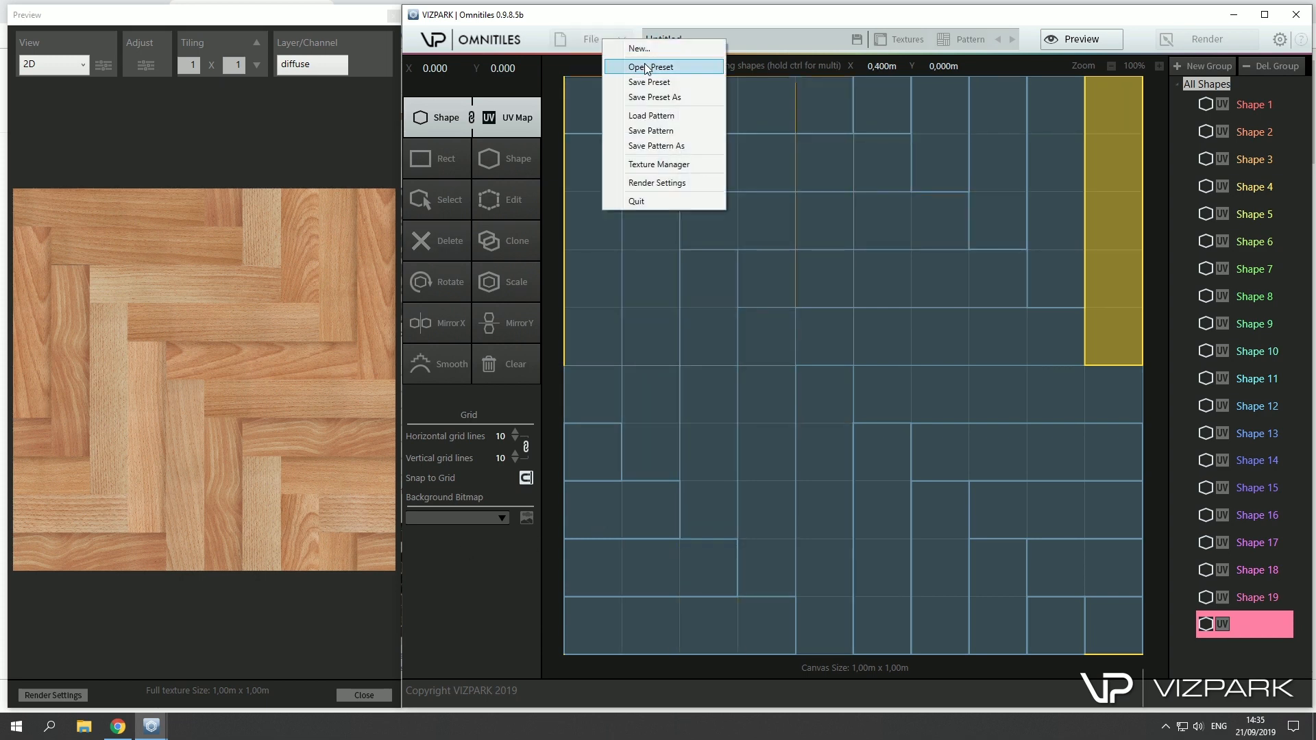
{"action": "left_click", "coordinate": [650, 98]}
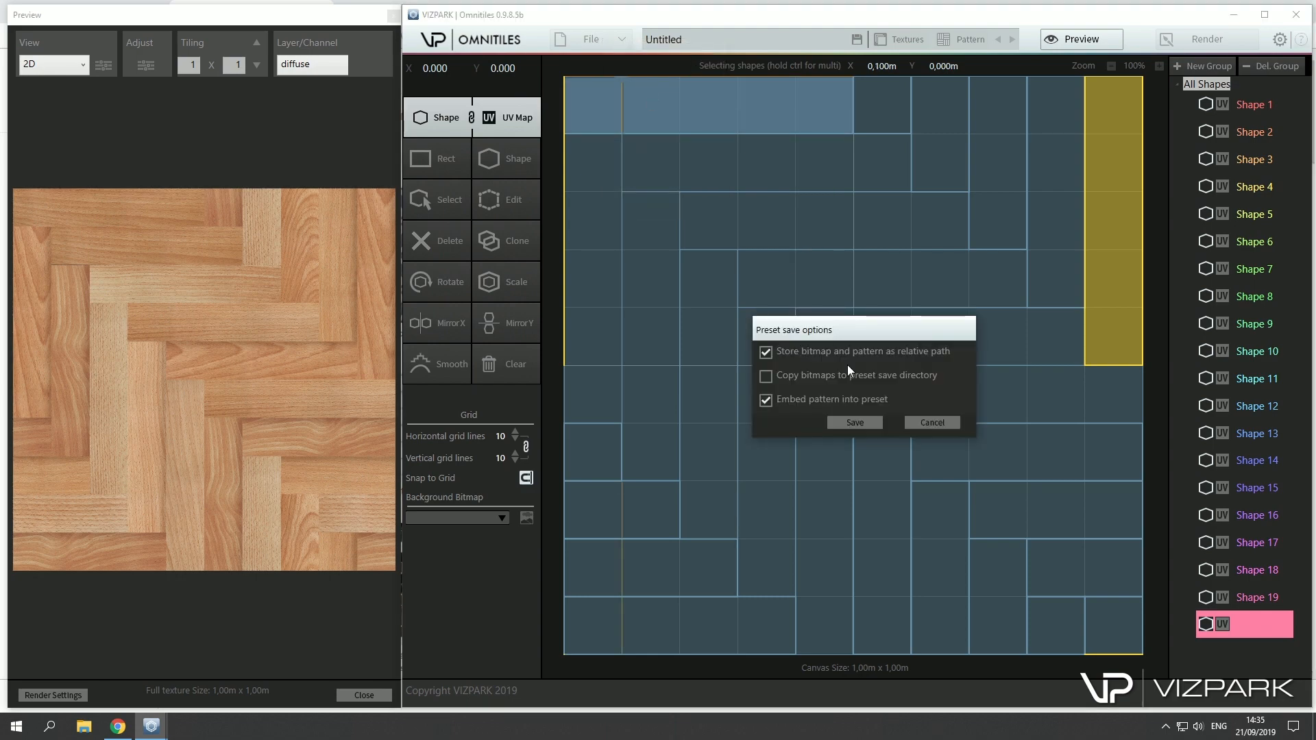
{"action": "left_click", "coordinate": [855, 423]}
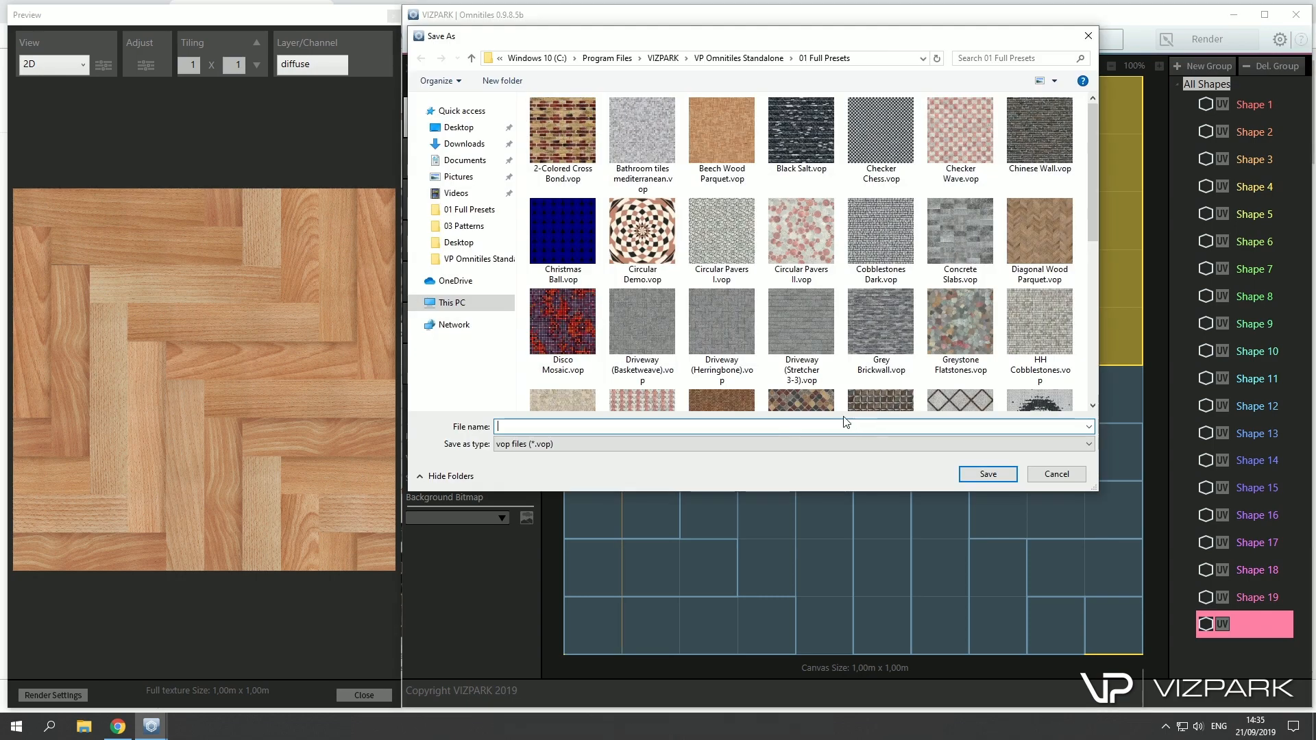
{"action": "type", "text": "00 my first patternm"}
{"action": "key", "text": "BackSpace"}
{"action": "key", "text": "Return"}
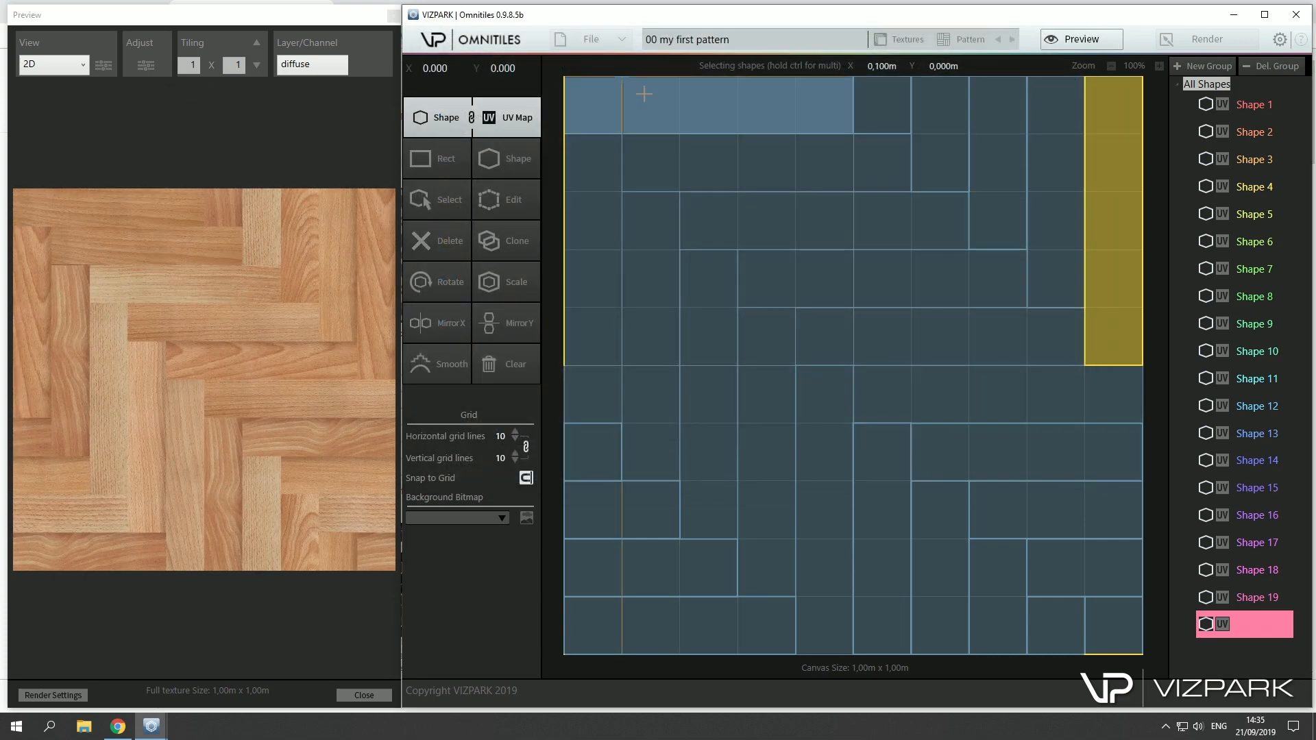
Find the saved 00 my first pattern.vop among the full presets and leave without opening it
{"action": "left_click", "coordinate": [620, 40]}
{"action": "left_click", "coordinate": [663, 66]}
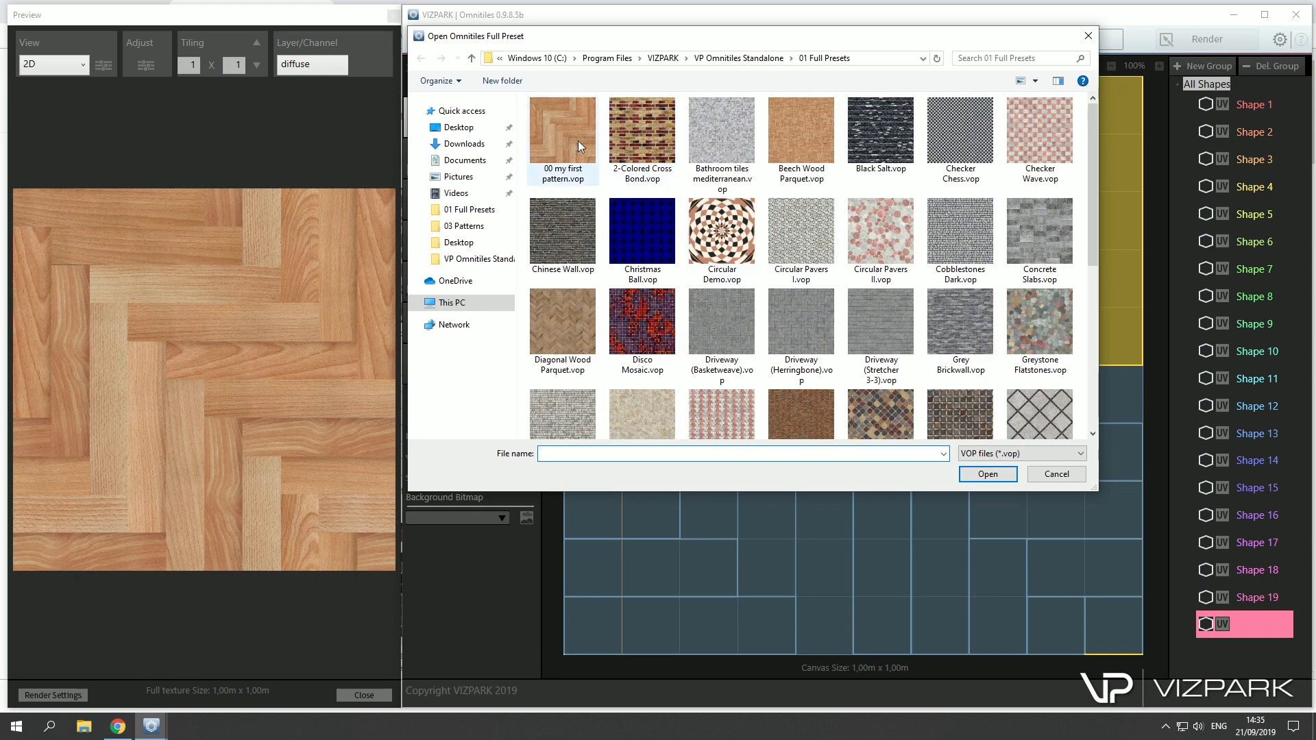
{"action": "left_click", "coordinate": [539, 177]}
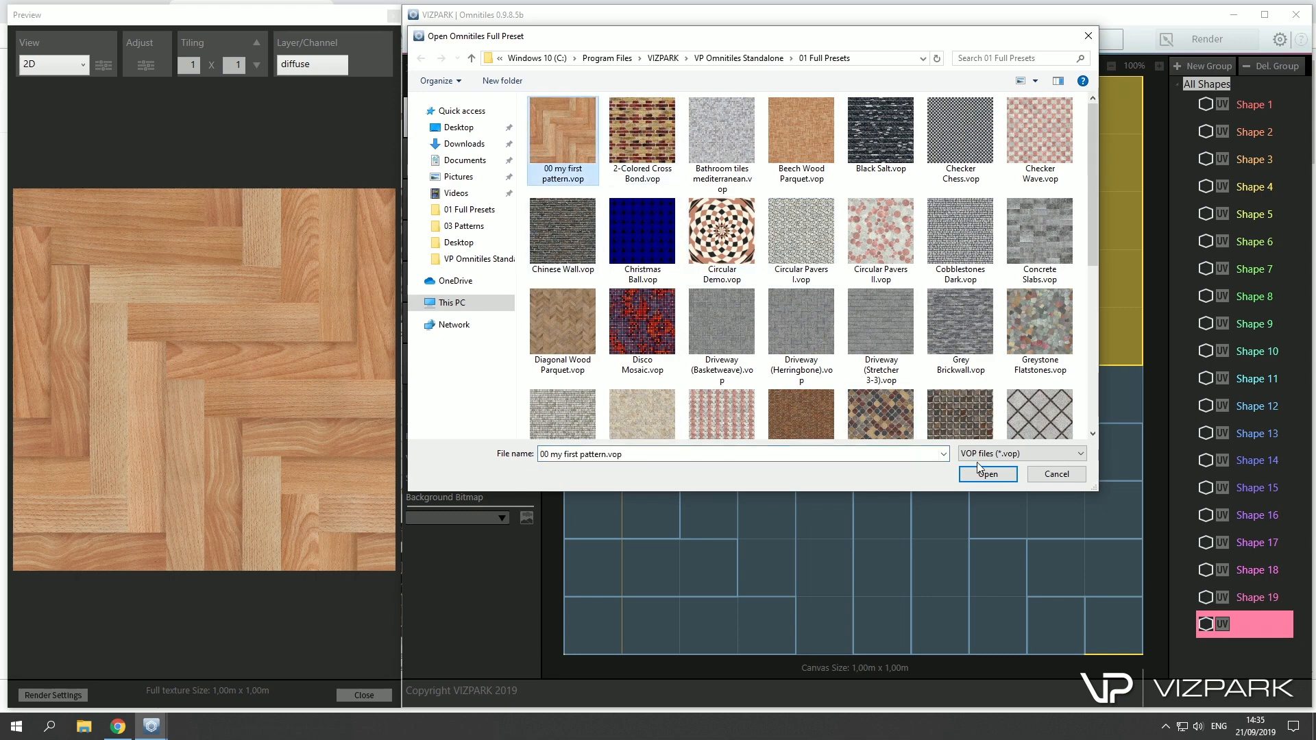
{"action": "left_click", "coordinate": [1057, 474]}
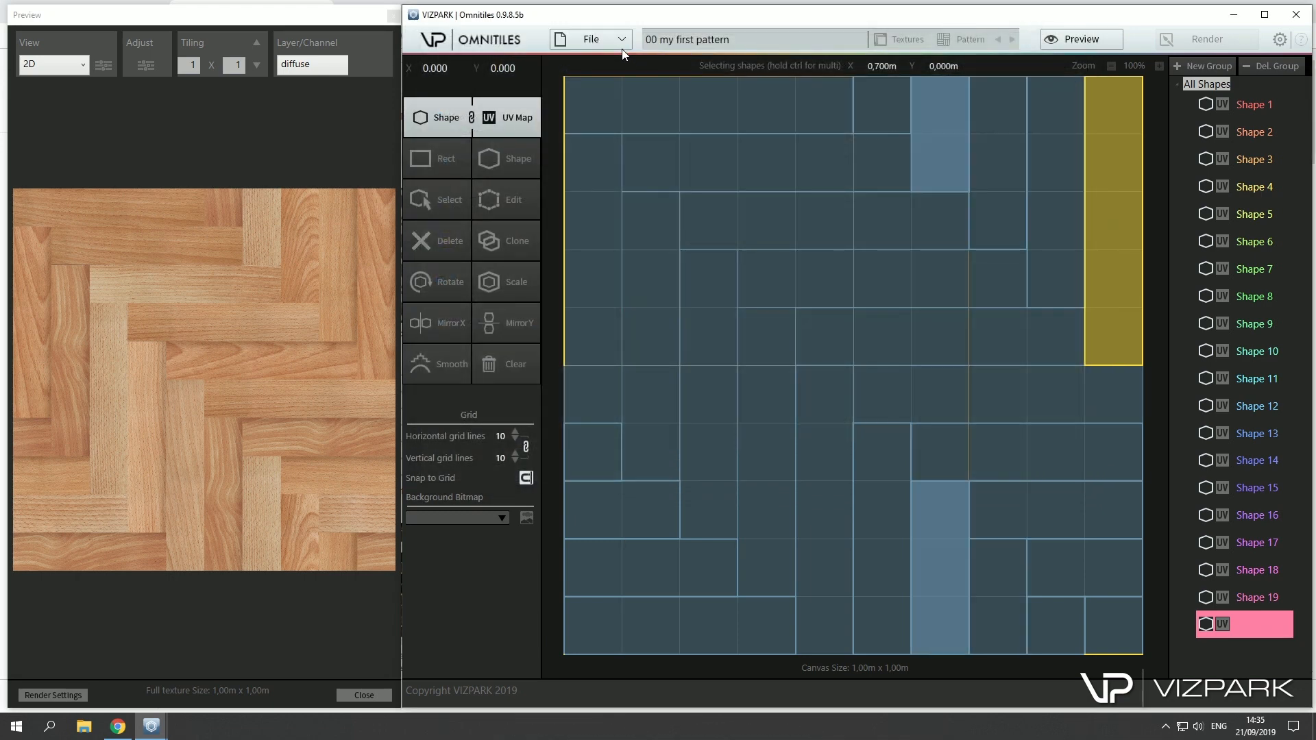
{"action": "left_click", "coordinate": [591, 39]}
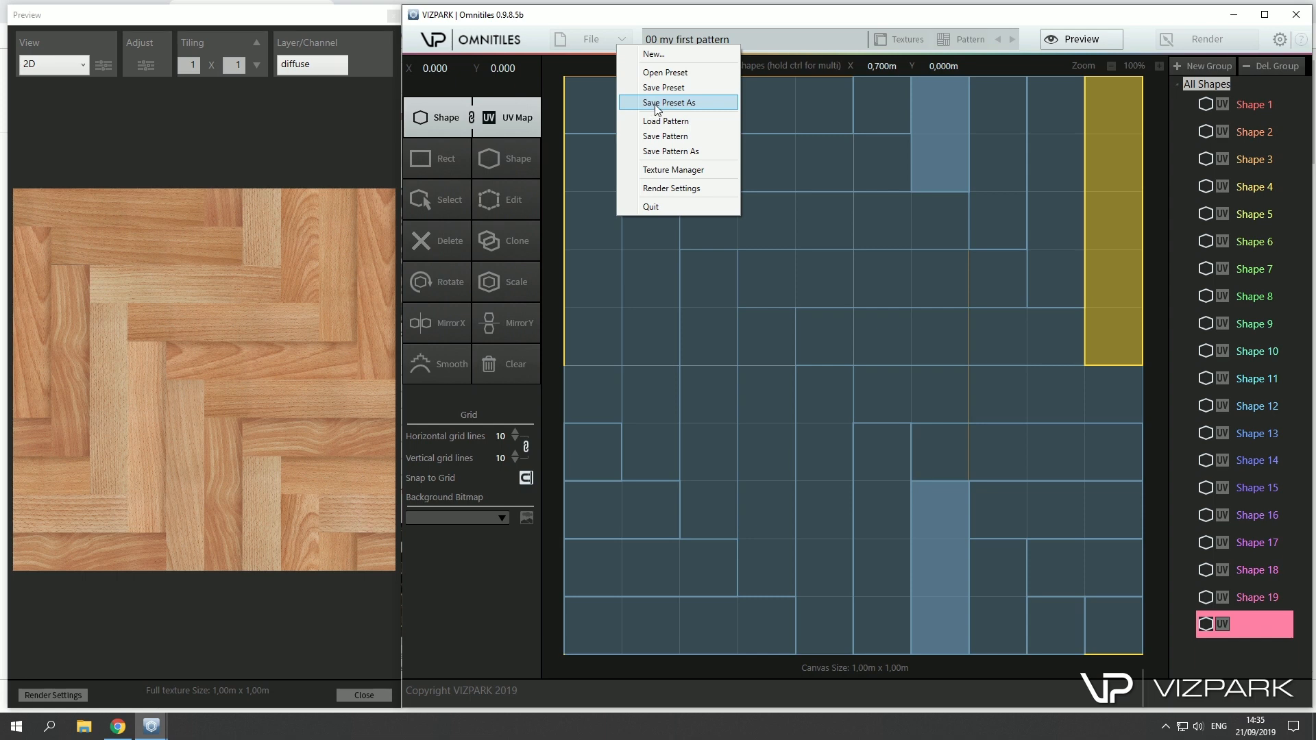
{"action": "left_click", "coordinate": [662, 103]}
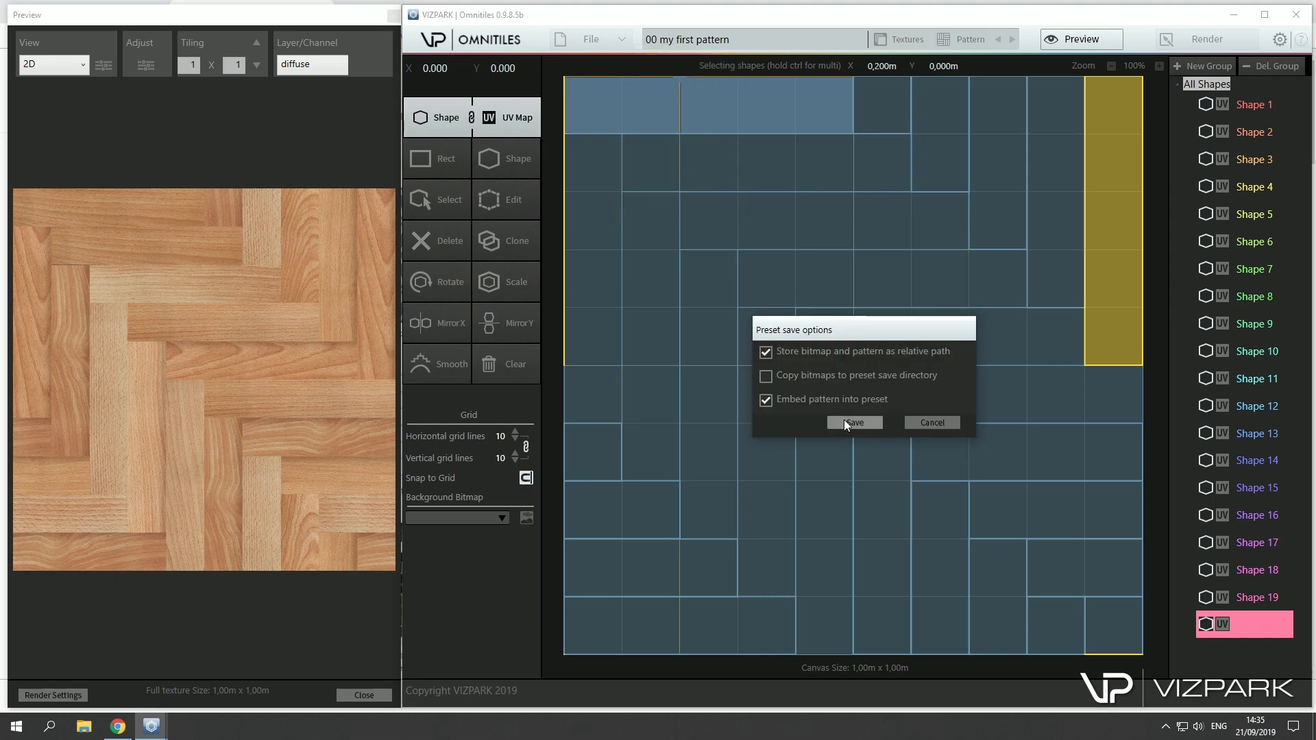
{"action": "left_click", "coordinate": [952, 422]}
Save the pattern as a new file named 00 my first floor in the 03 Patterns folder
{"action": "left_click", "coordinate": [611, 39]}
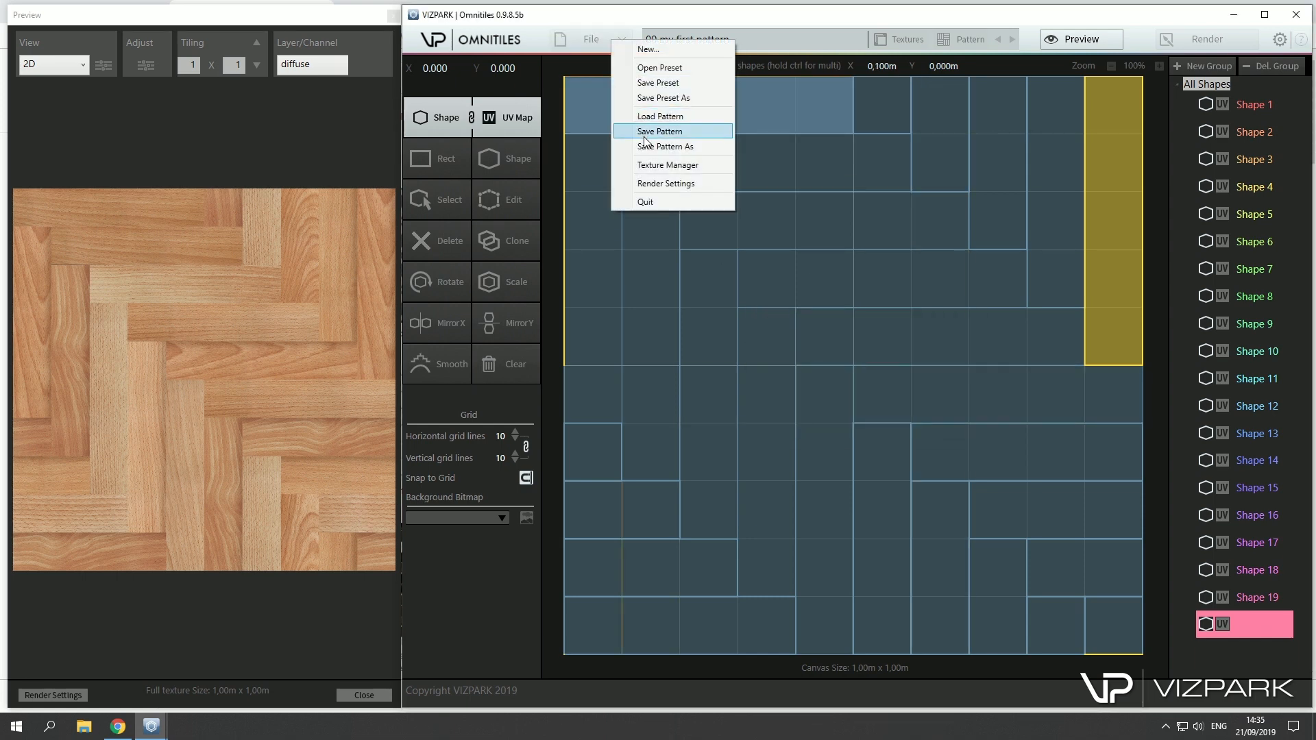
{"action": "left_click", "coordinate": [647, 147]}
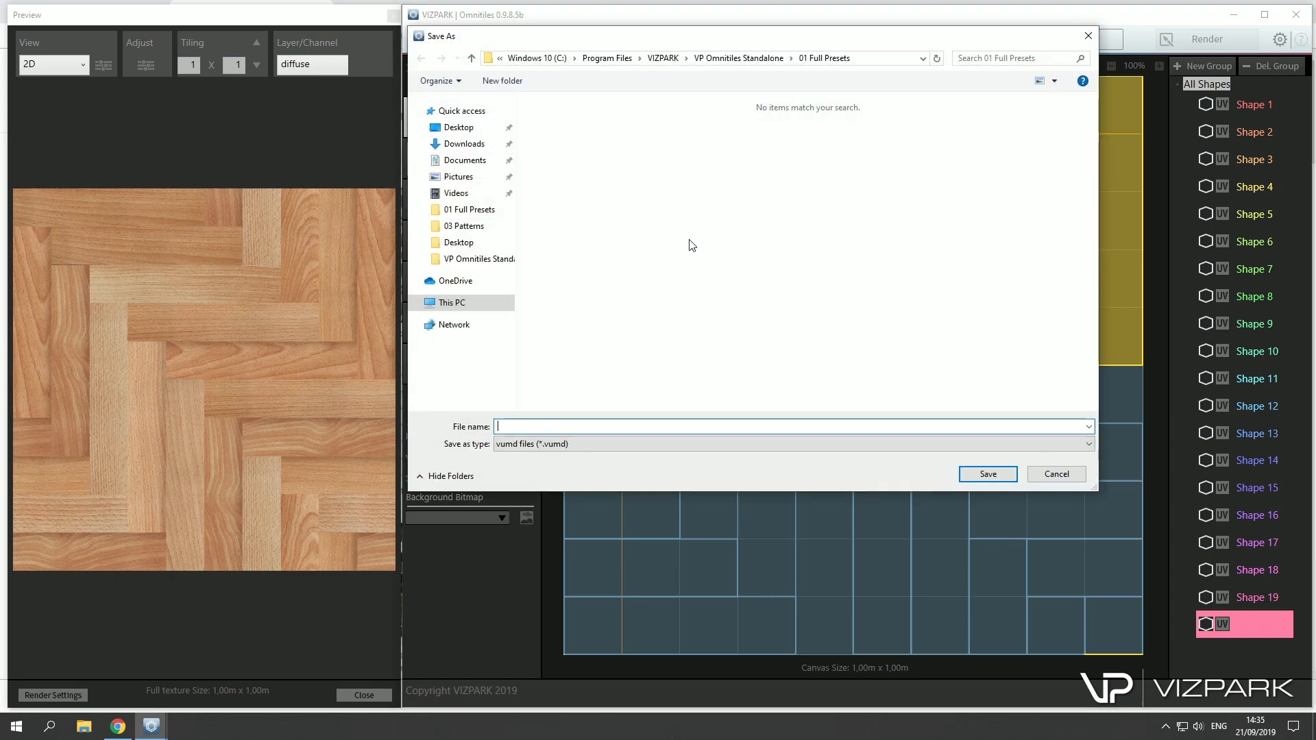
{"action": "left_click", "coordinate": [749, 65]}
{"action": "double_click", "coordinate": [595, 151]}
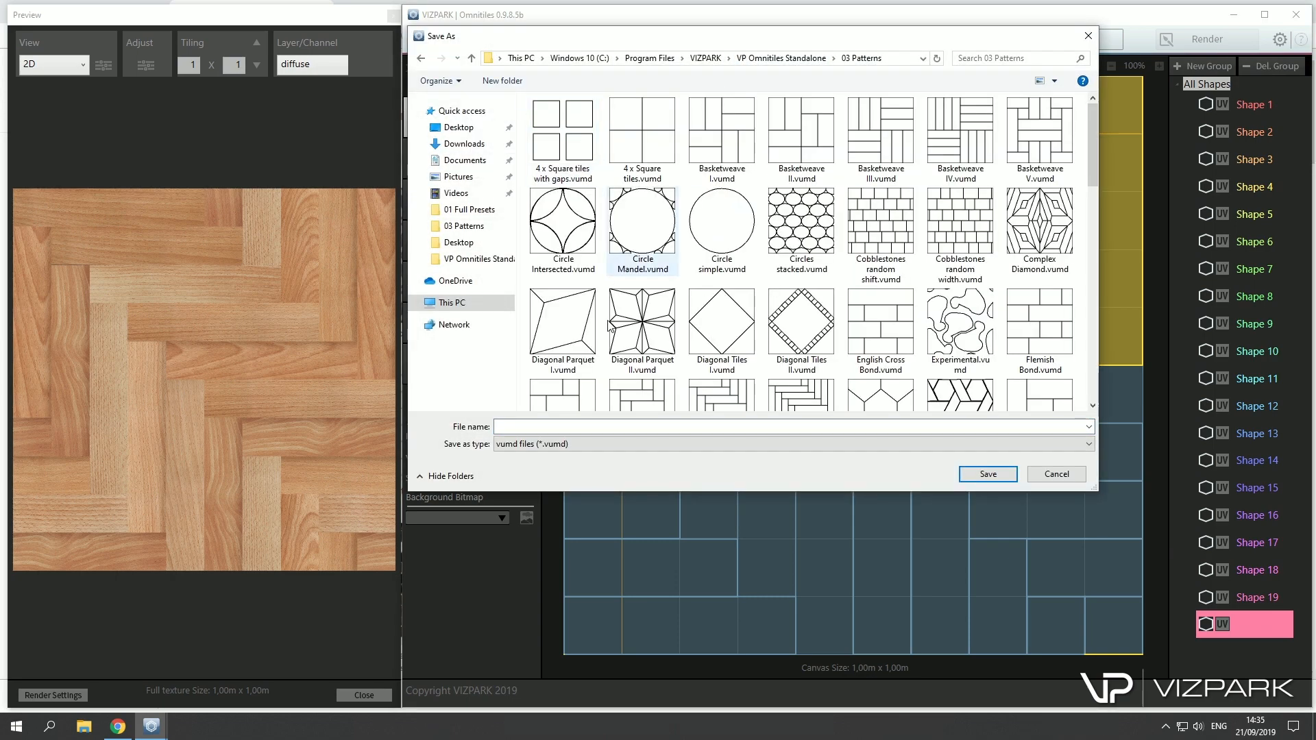
{"action": "left_click", "coordinate": [576, 427]}
{"action": "type", "text": "00 my "}
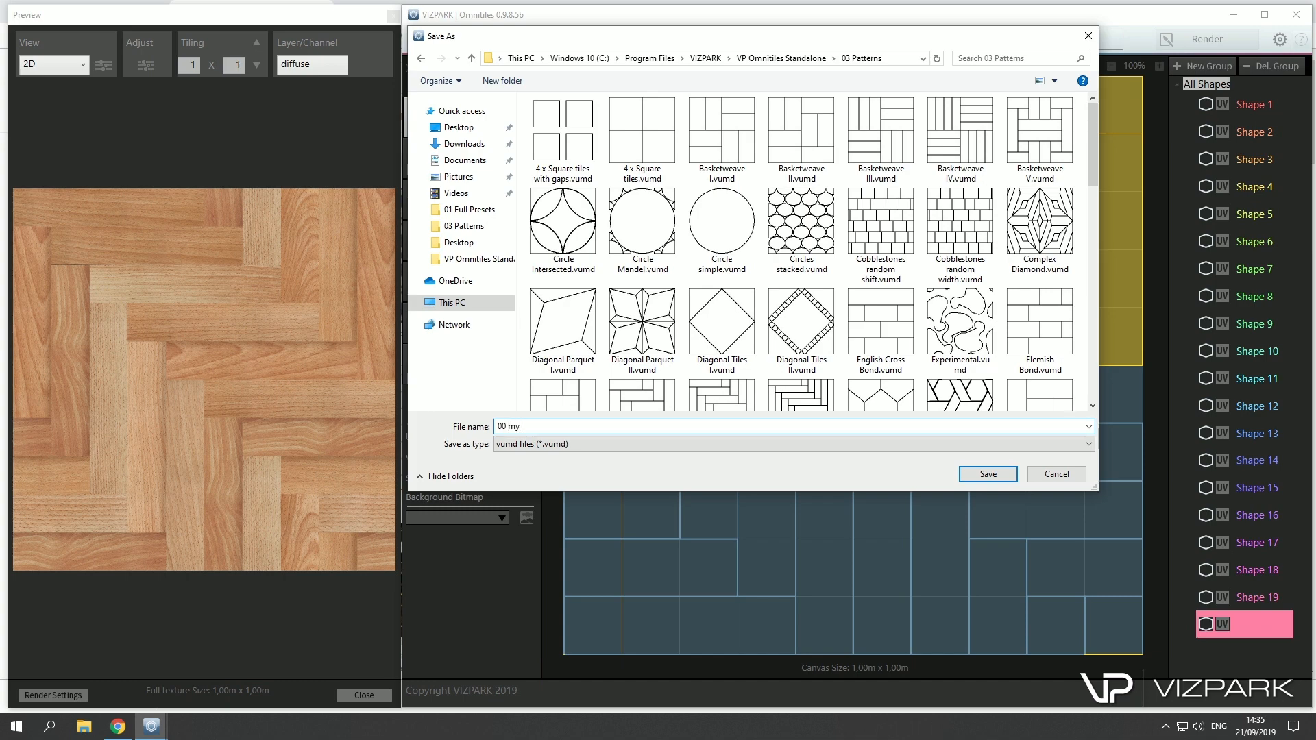
{"action": "type", "text": "first pattern"}
{"action": "key", "text": "Return"}
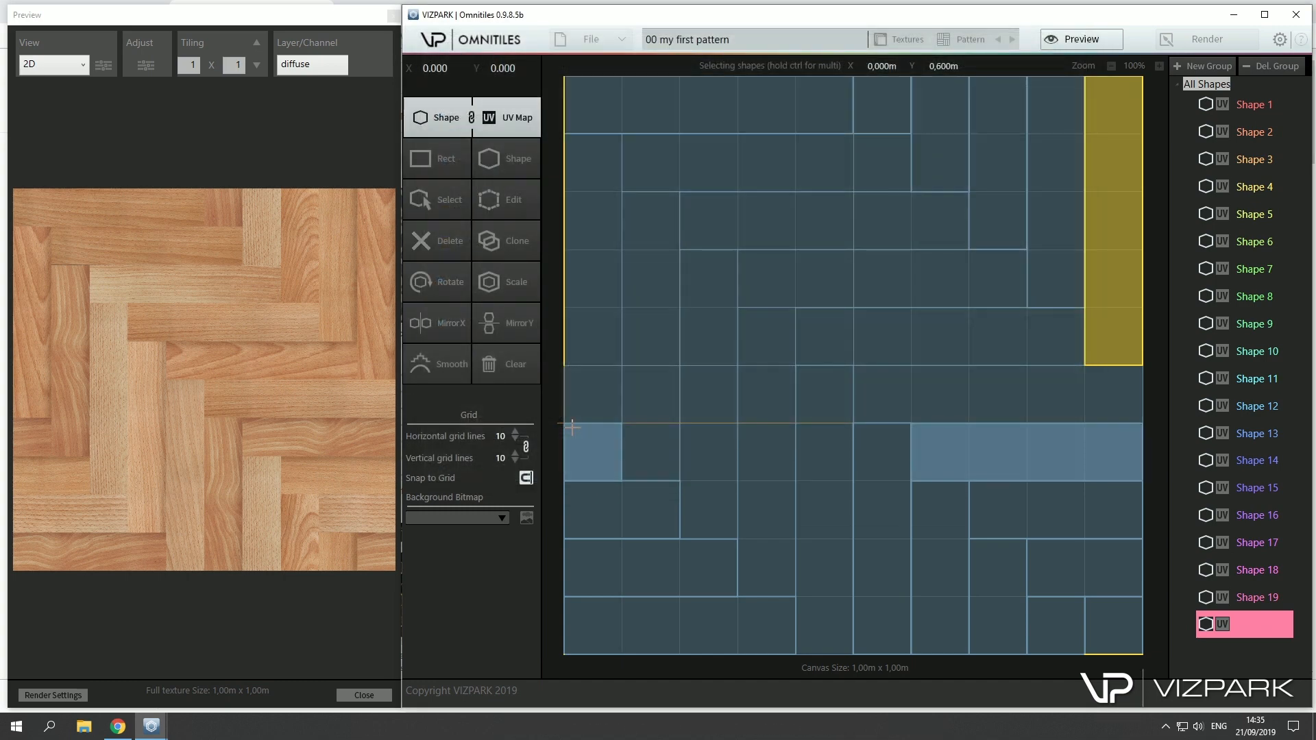
Find the saved 00 my first floor.vumd among the patterns and leave without opening it
{"action": "left_click", "coordinate": [965, 48]}
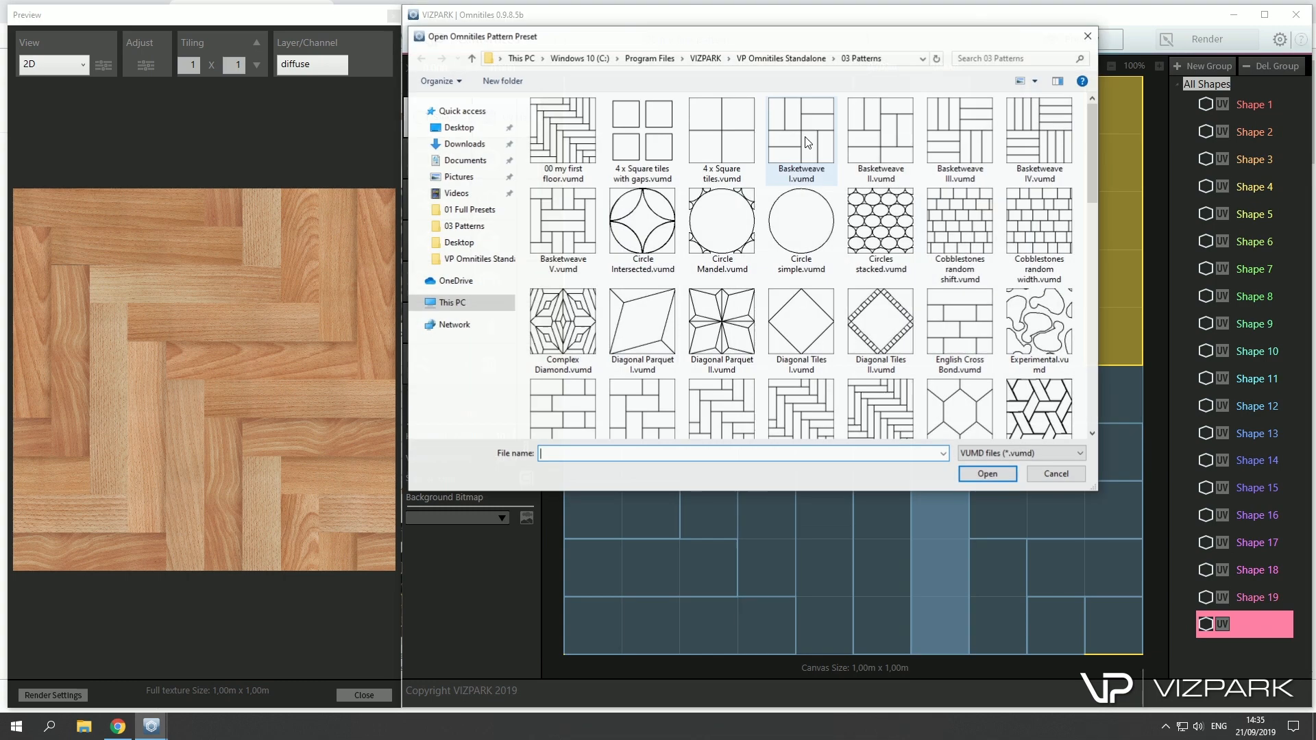
{"action": "left_click", "coordinate": [563, 134]}
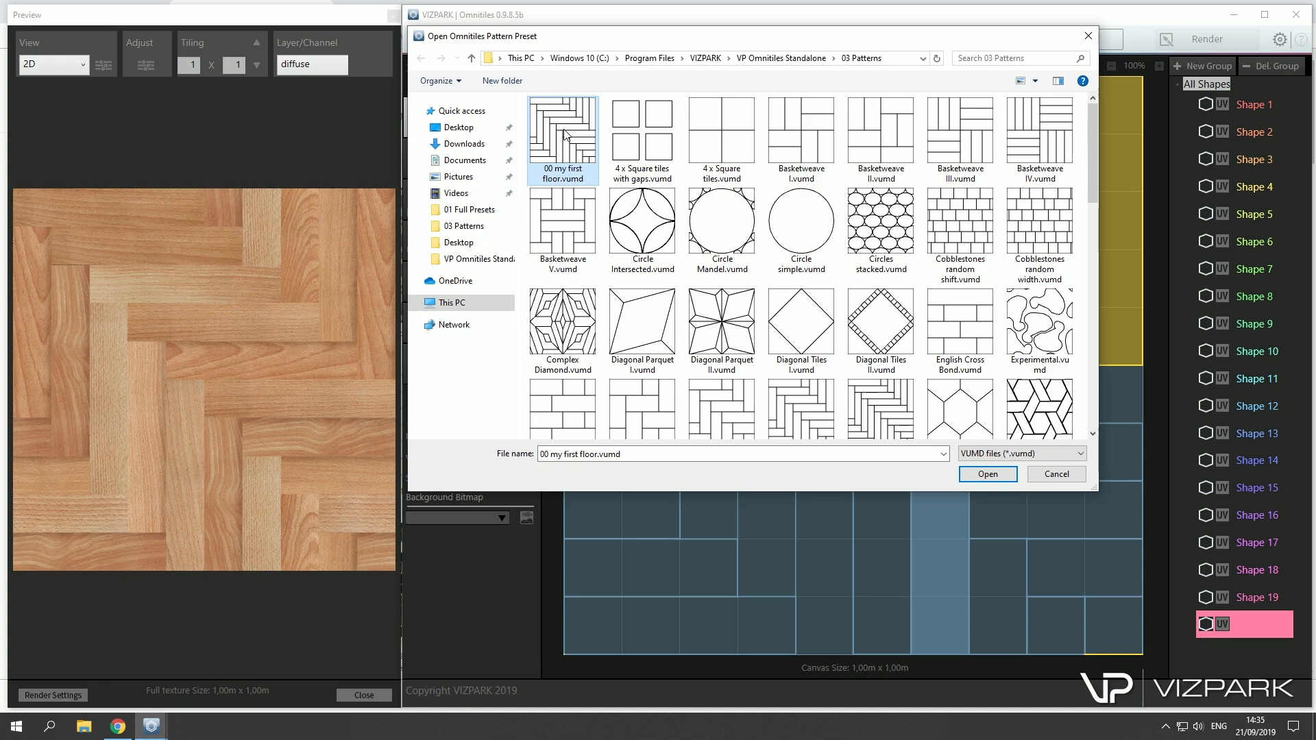
{"action": "left_click", "coordinate": [1057, 473]}
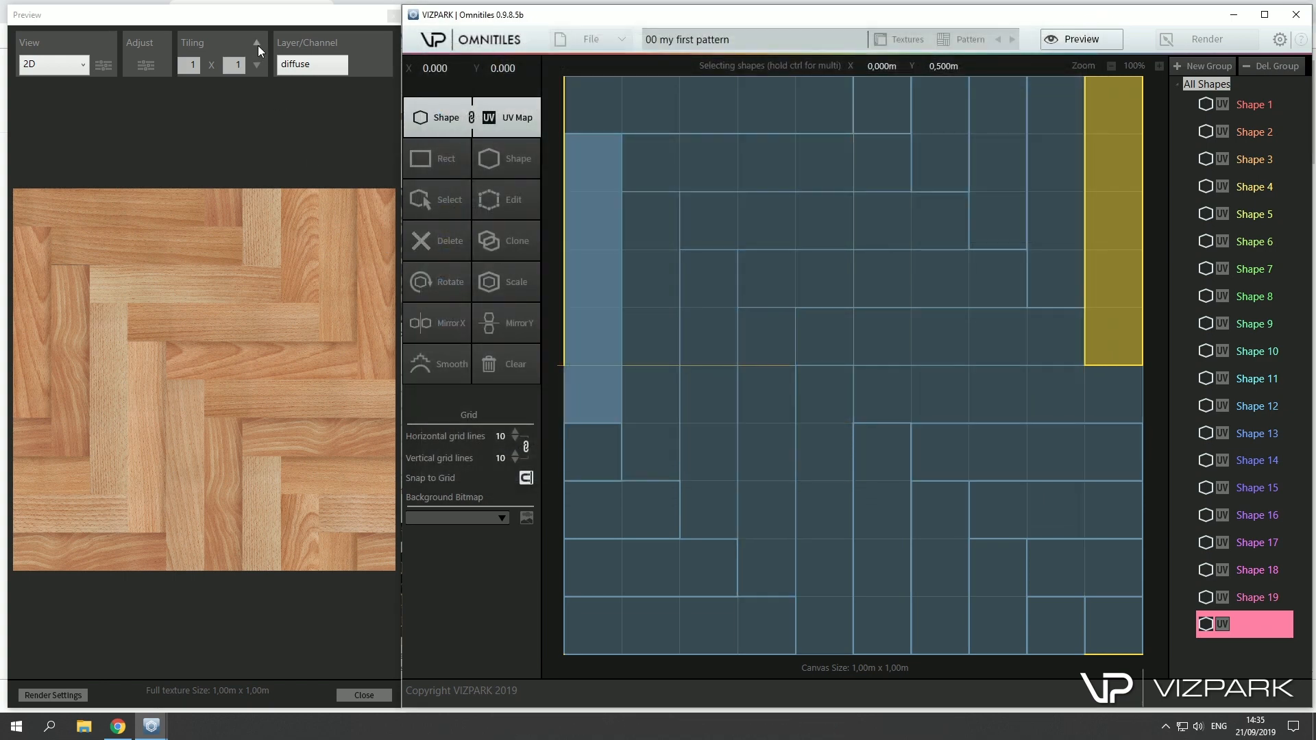
Increase the preview tiling to 10 x 10
{"action": "left_click", "coordinate": [256, 45]}
{"action": "left_click", "coordinate": [257, 45]}
{"action": "left_click", "coordinate": [257, 45]}
{"action": "left_click", "coordinate": [257, 45]}
{"action": "left_click", "coordinate": [257, 45]}
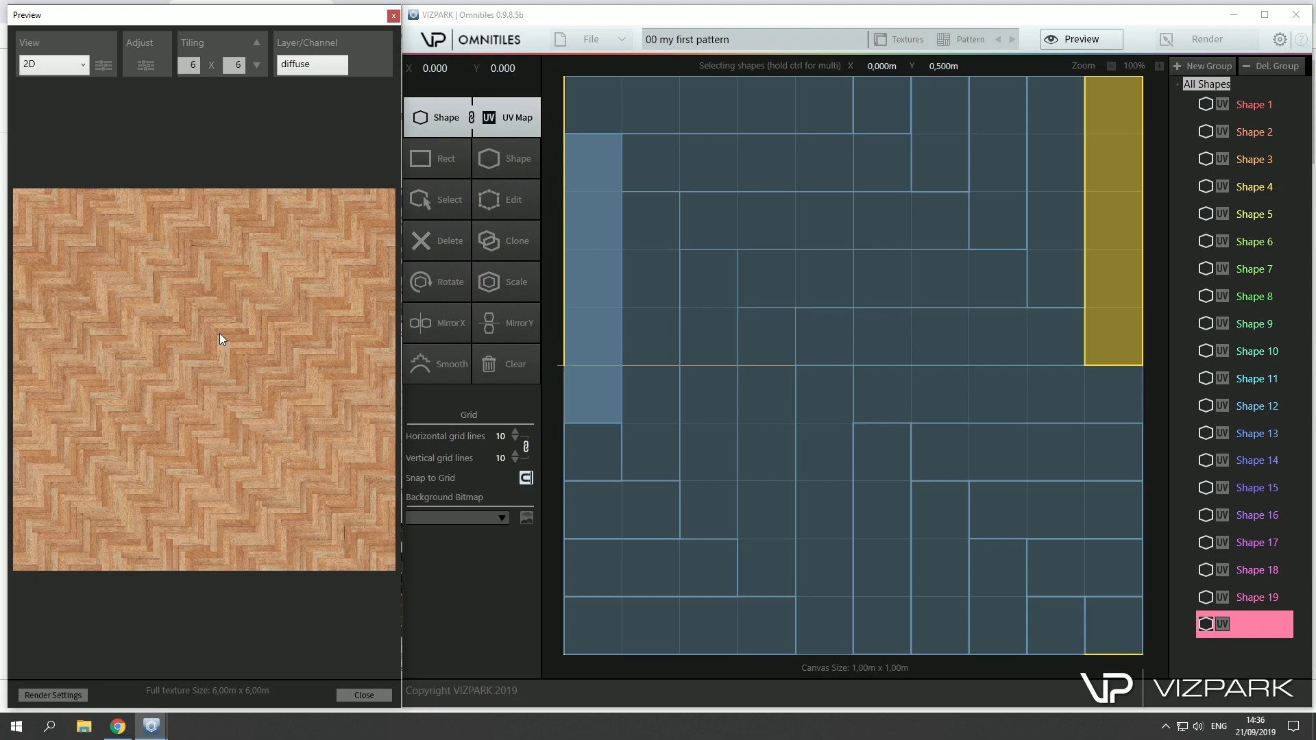
{"action": "left_click", "coordinate": [254, 44]}
{"action": "left_click", "coordinate": [255, 45]}
{"action": "left_click", "coordinate": [255, 44]}
{"action": "left_click", "coordinate": [255, 44]}
{"action": "left_click", "coordinate": [255, 45]}
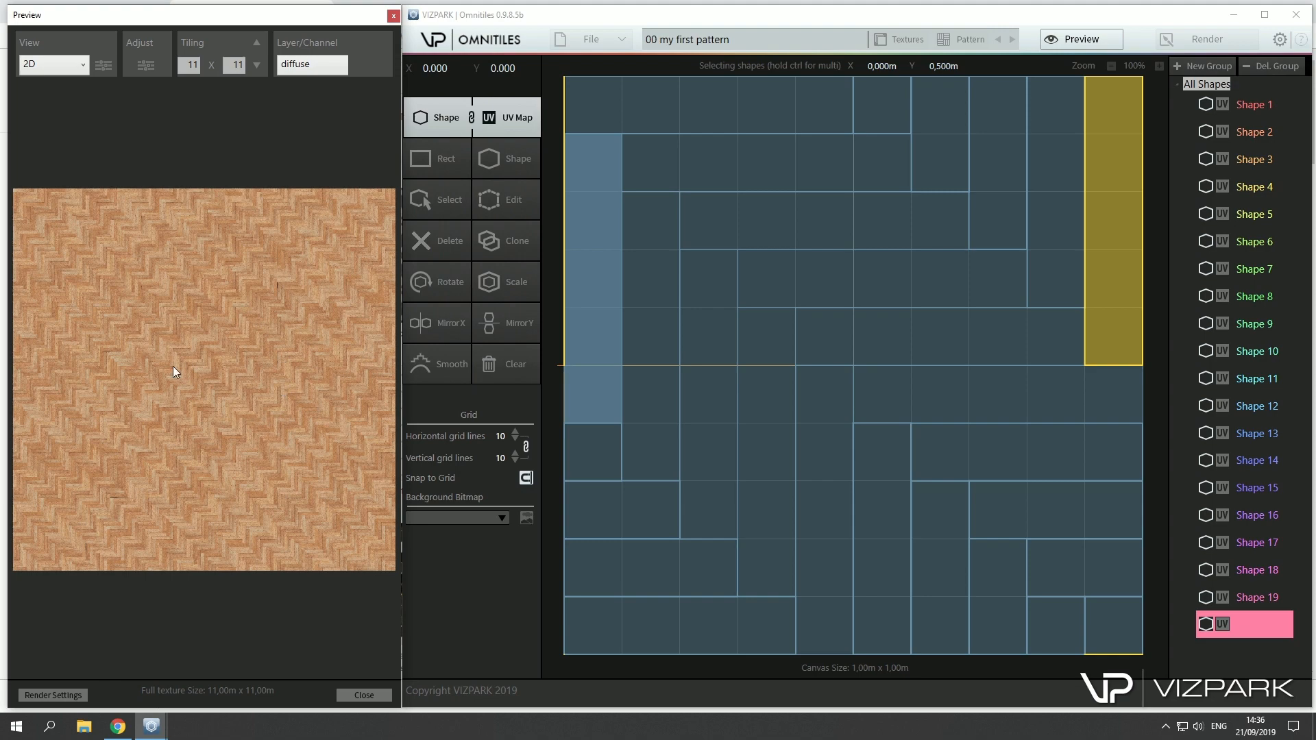
{"action": "left_click", "coordinate": [256, 65]}
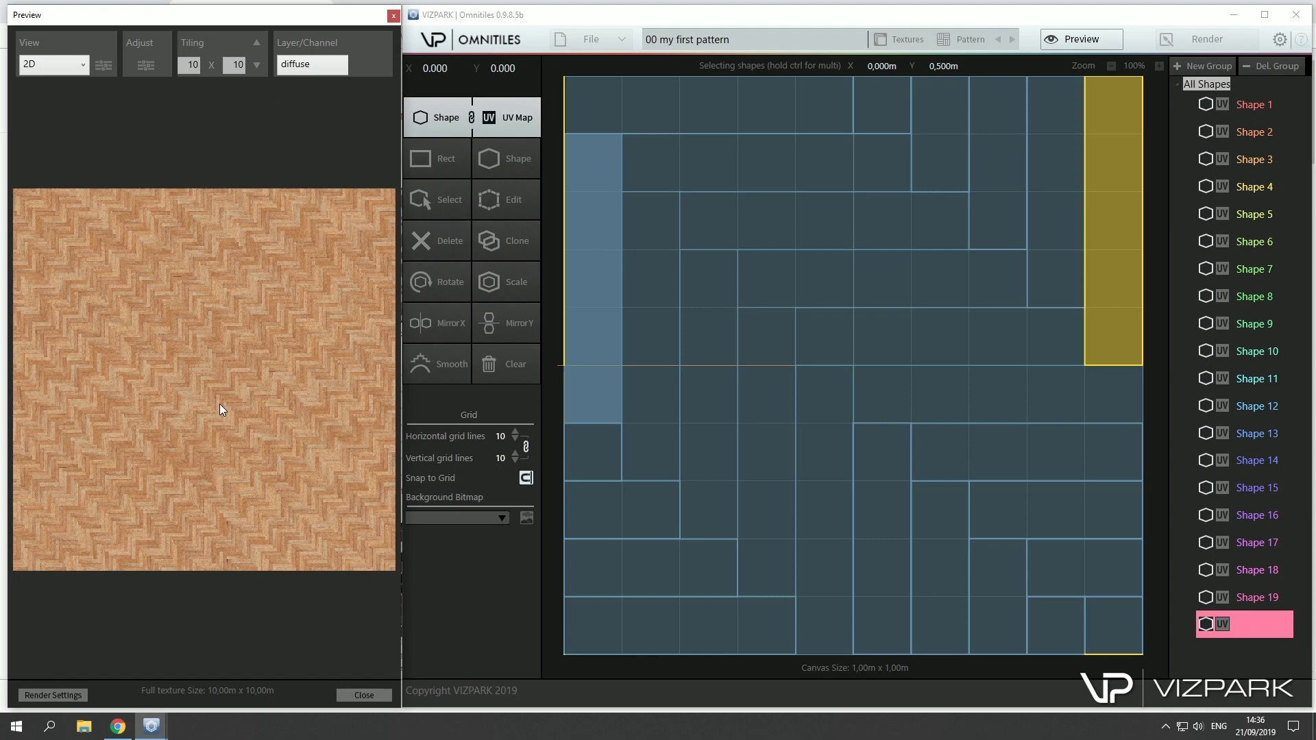
Set the preview map size to 4096 x 4096 and inspect the tiled floor up close
{"action": "scroll", "coordinate": [218, 397], "scroll_direction": "up", "scroll_amount": 5}
{"action": "scroll", "coordinate": [227, 389], "scroll_direction": "down", "scroll_amount": 5}
{"action": "left_click", "coordinate": [104, 65]}
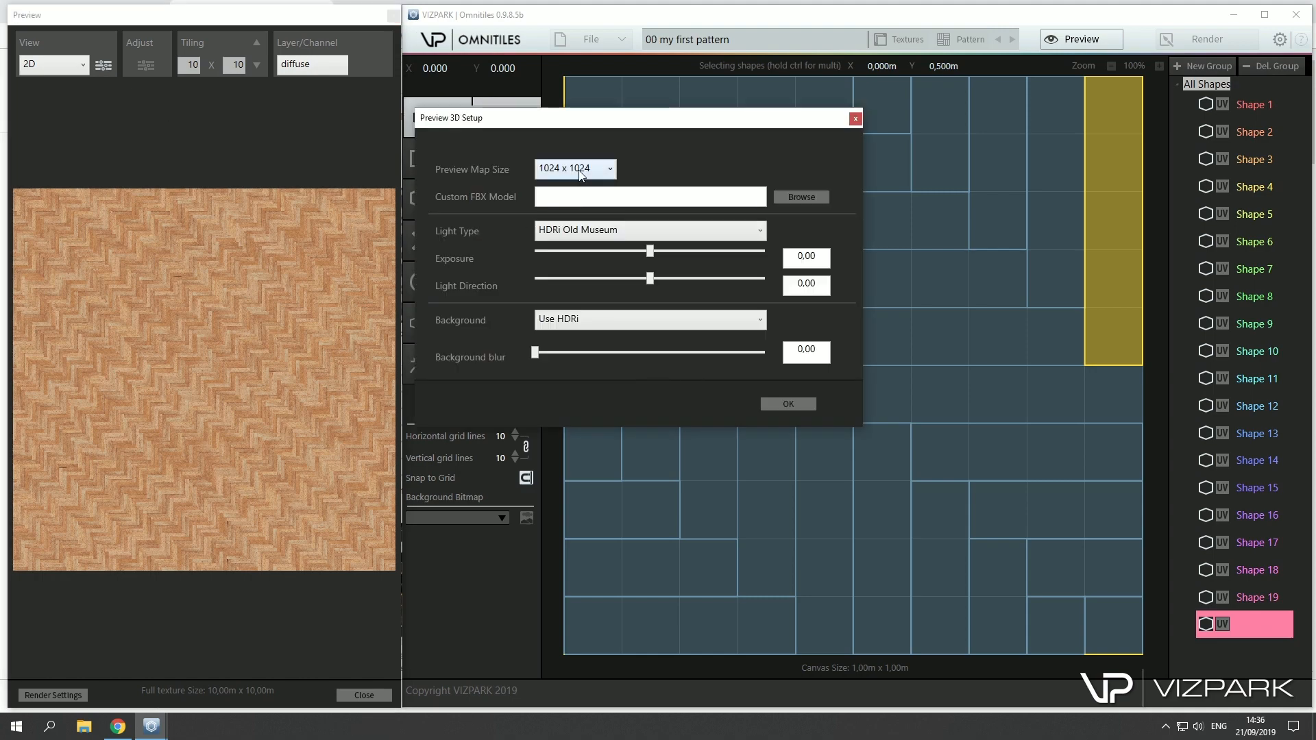
{"action": "left_click", "coordinate": [609, 172]}
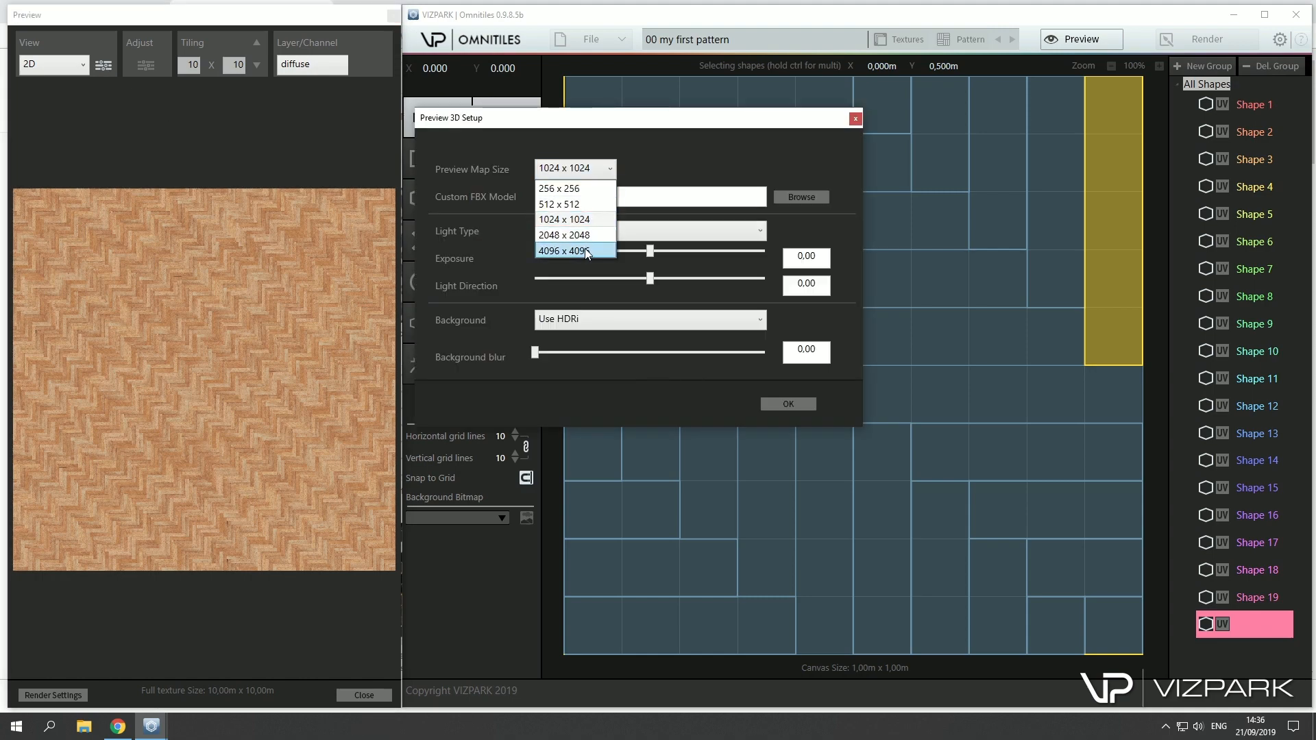
{"action": "left_click", "coordinate": [586, 249]}
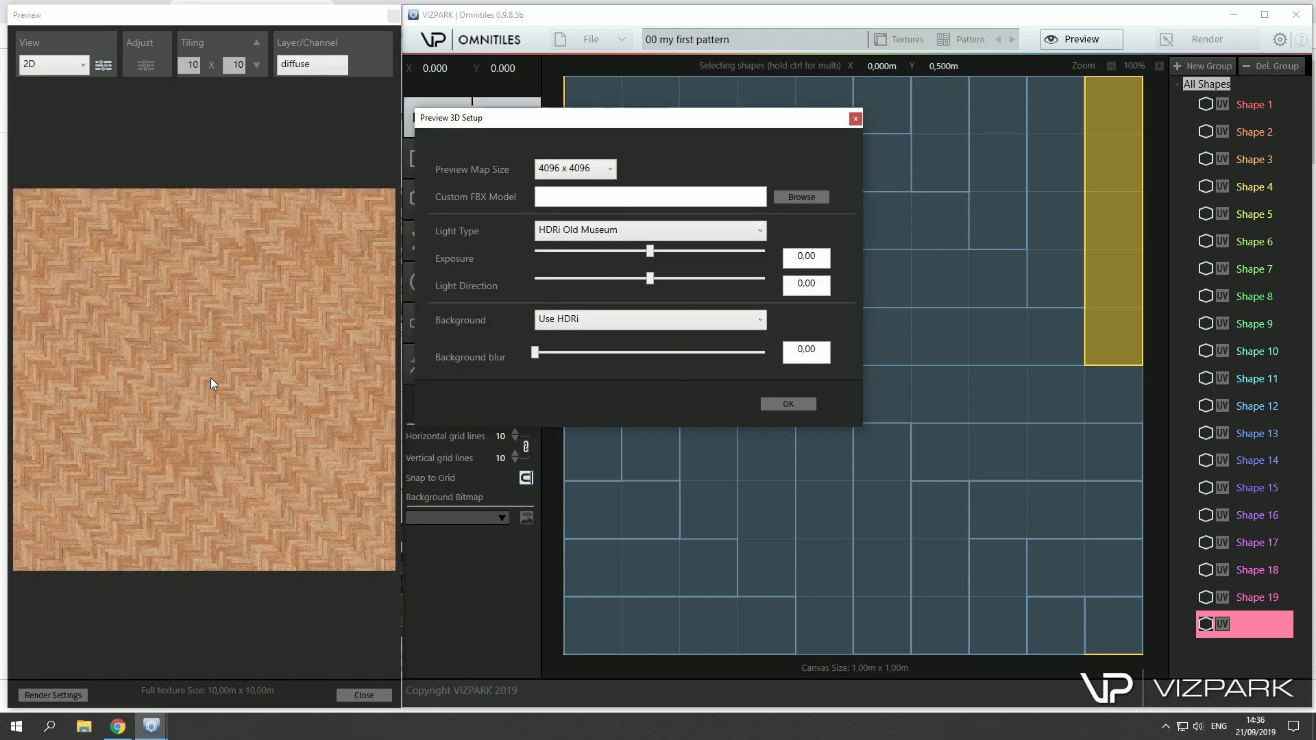
{"action": "scroll", "coordinate": [211, 379], "scroll_direction": "up", "scroll_amount": 3}
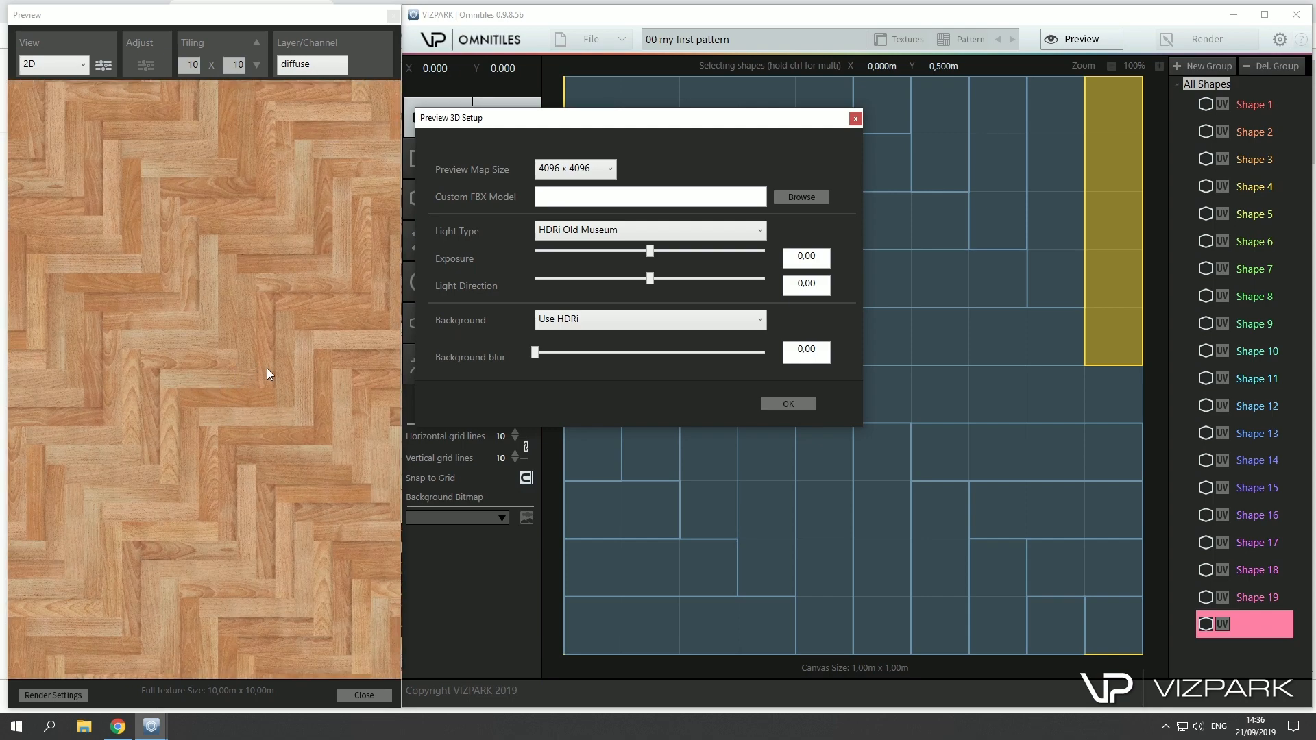
{"action": "left_click", "coordinate": [803, 403]}
{"action": "scroll", "coordinate": [228, 254], "scroll_direction": "down", "scroll_amount": 4}
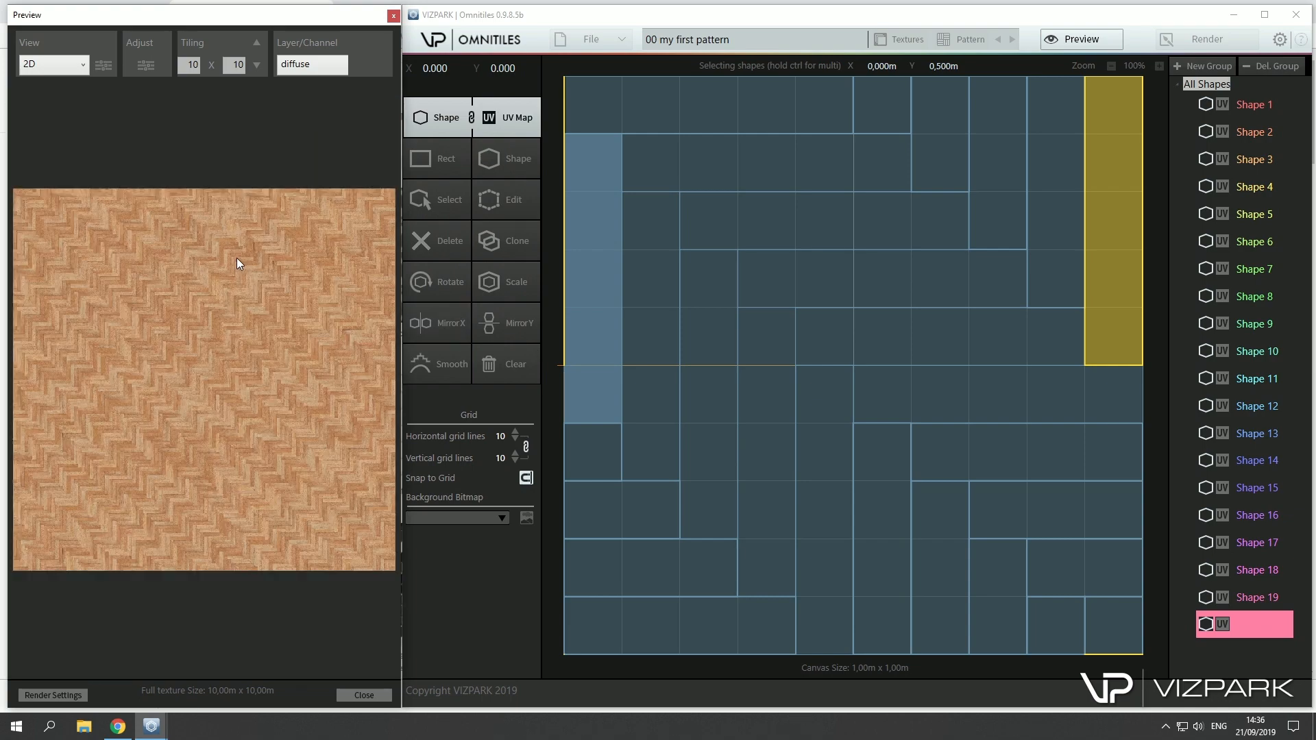
Set the render output file to my first floor.jpg in the 05 Render Output folder and render all channels as individual files
{"action": "left_click", "coordinate": [1226, 40]}
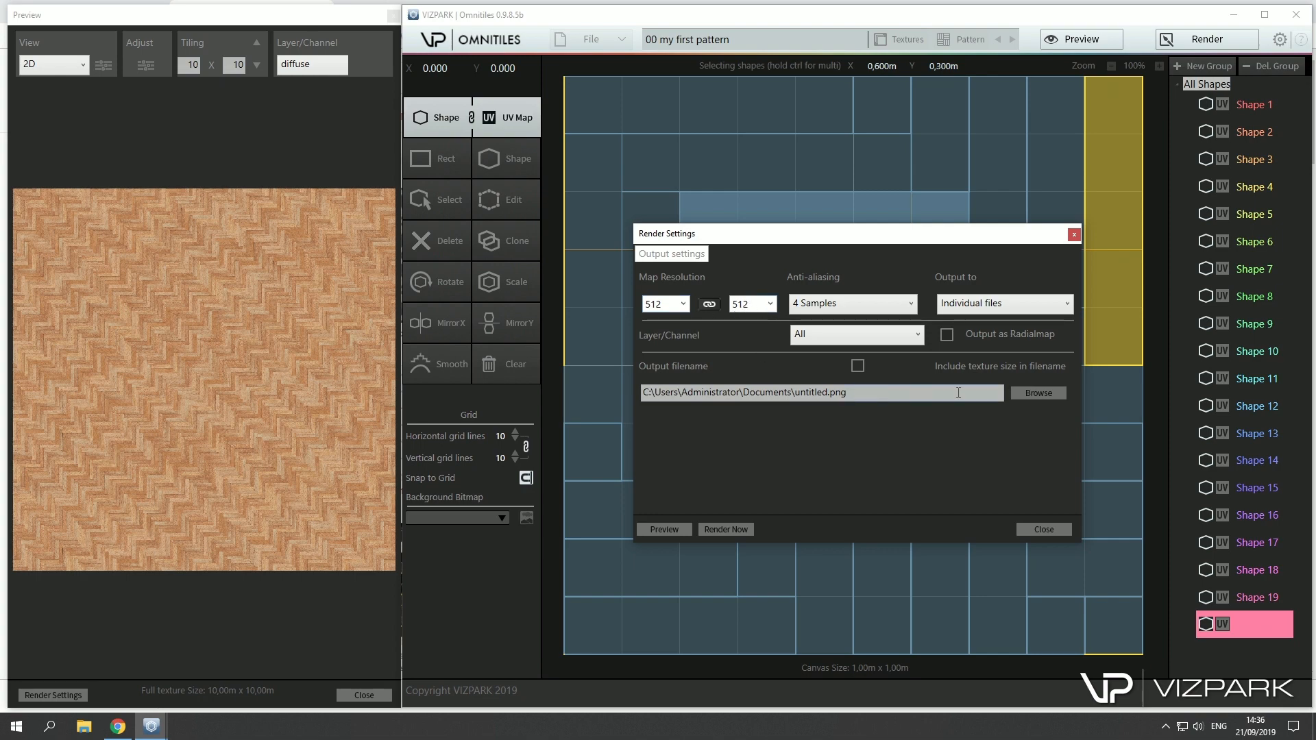
{"action": "left_click", "coordinate": [1038, 394]}
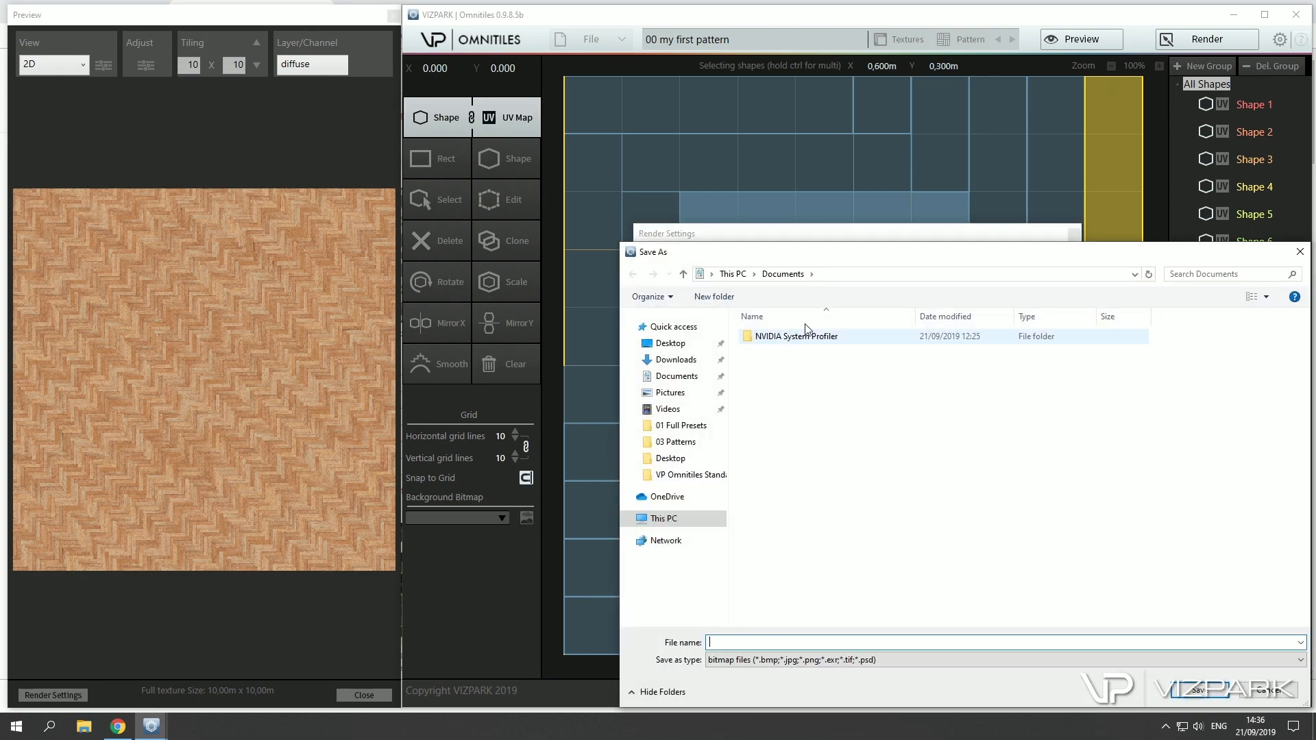
{"action": "left_click", "coordinate": [681, 422]}
{"action": "left_click", "coordinate": [947, 271]}
{"action": "double_click", "coordinate": [788, 396]}
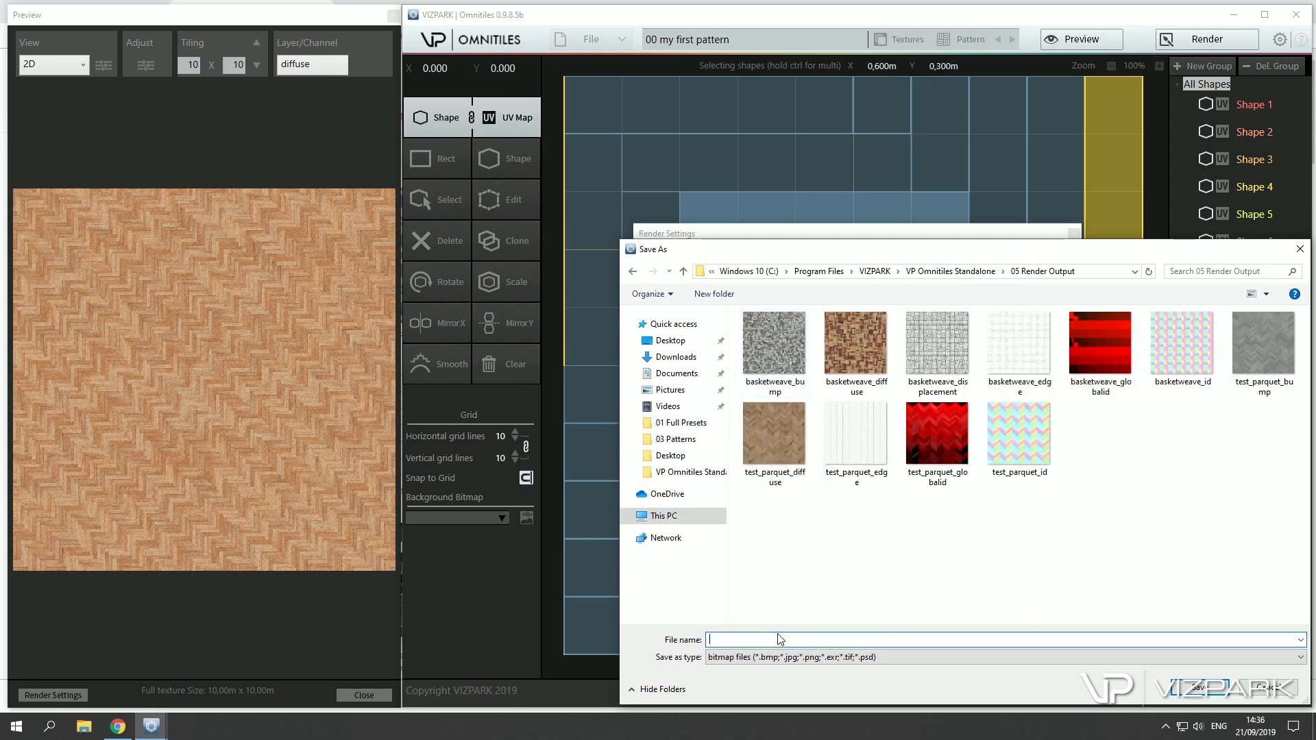
{"action": "type", "text": "my first floor.jpg"}
{"action": "key", "text": "Return"}
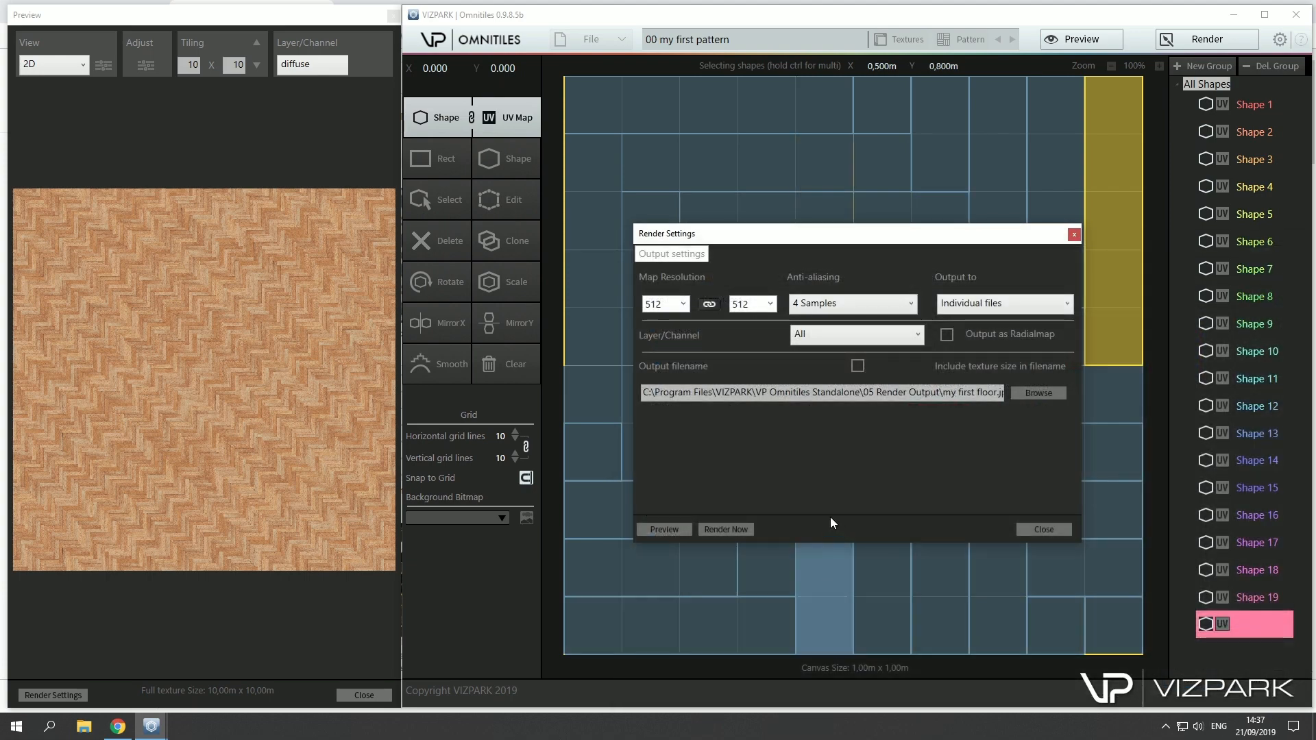
{"action": "left_click", "coordinate": [738, 525]}
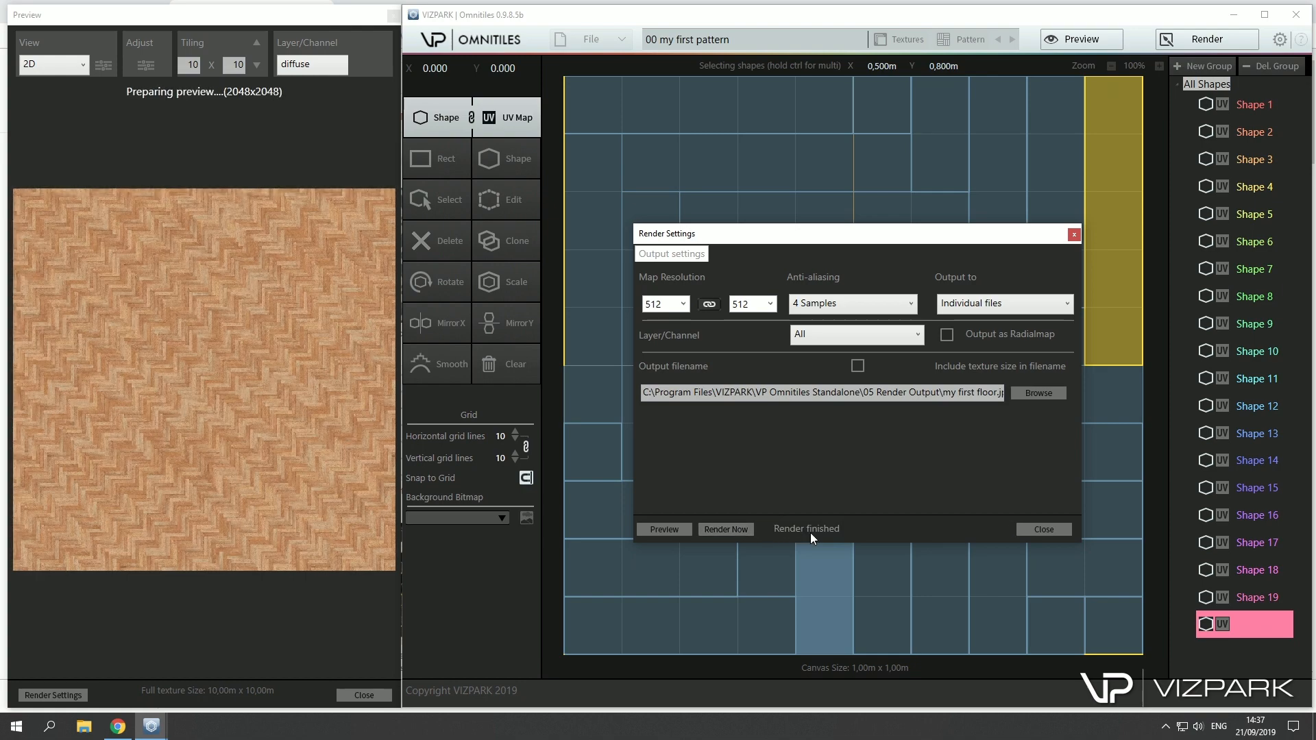
Open the rendered my first floor_diffuse image in Photos, browse through the edge, globalid and id maps, and return to the render settings
{"action": "left_click", "coordinate": [1052, 394]}
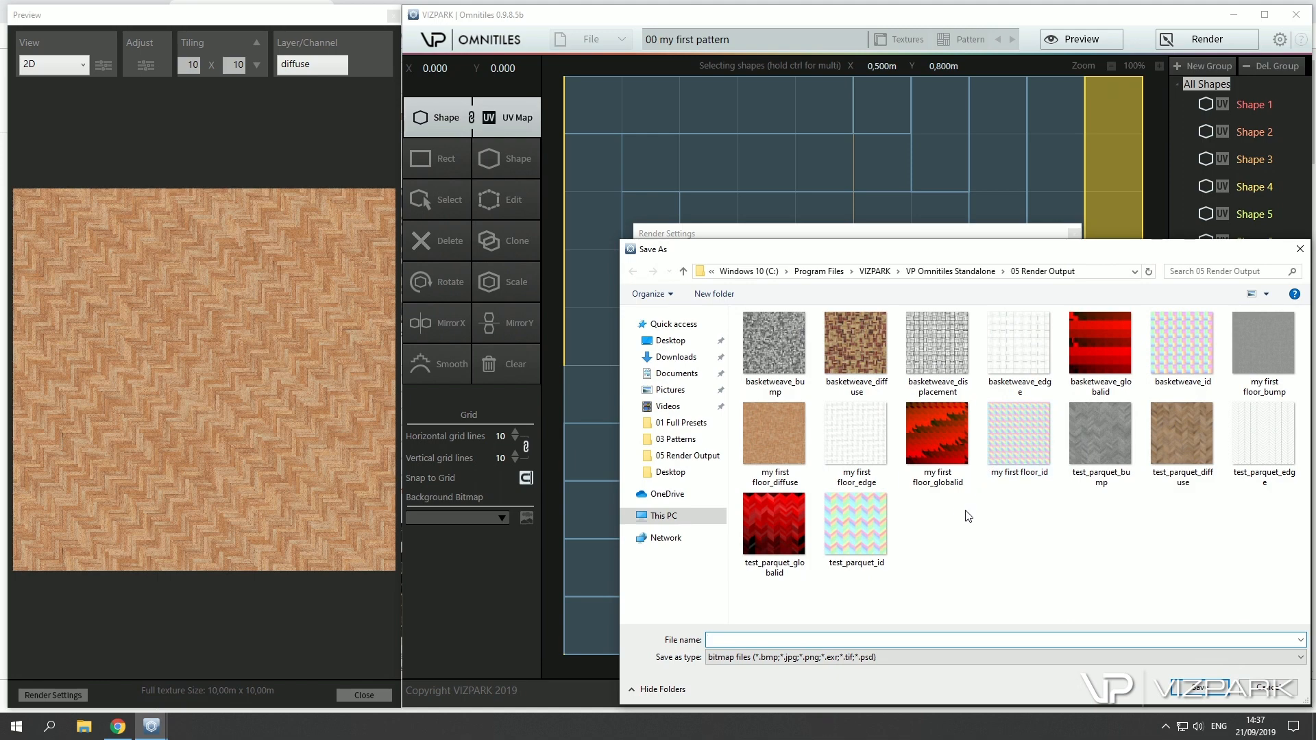
{"action": "left_click", "coordinate": [772, 463]}
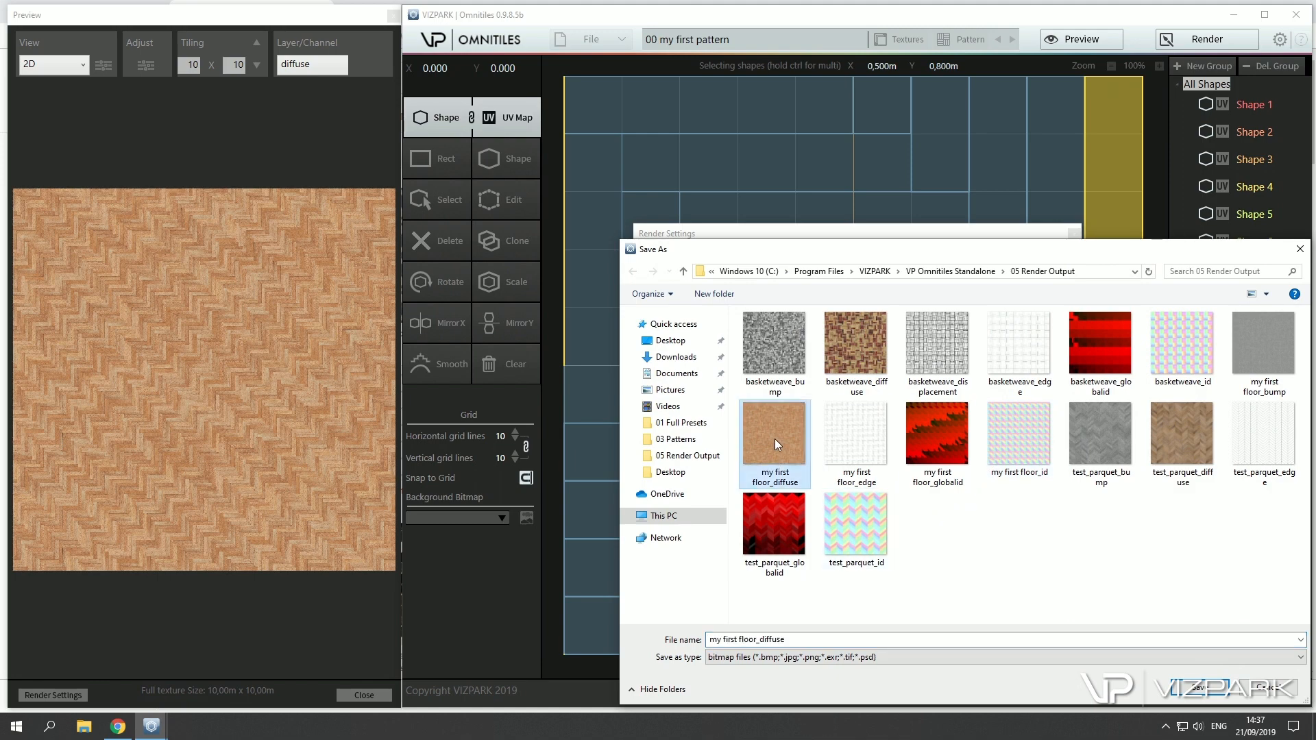
{"action": "right_click", "coordinate": [774, 438]}
{"action": "left_click", "coordinate": [855, 85]}
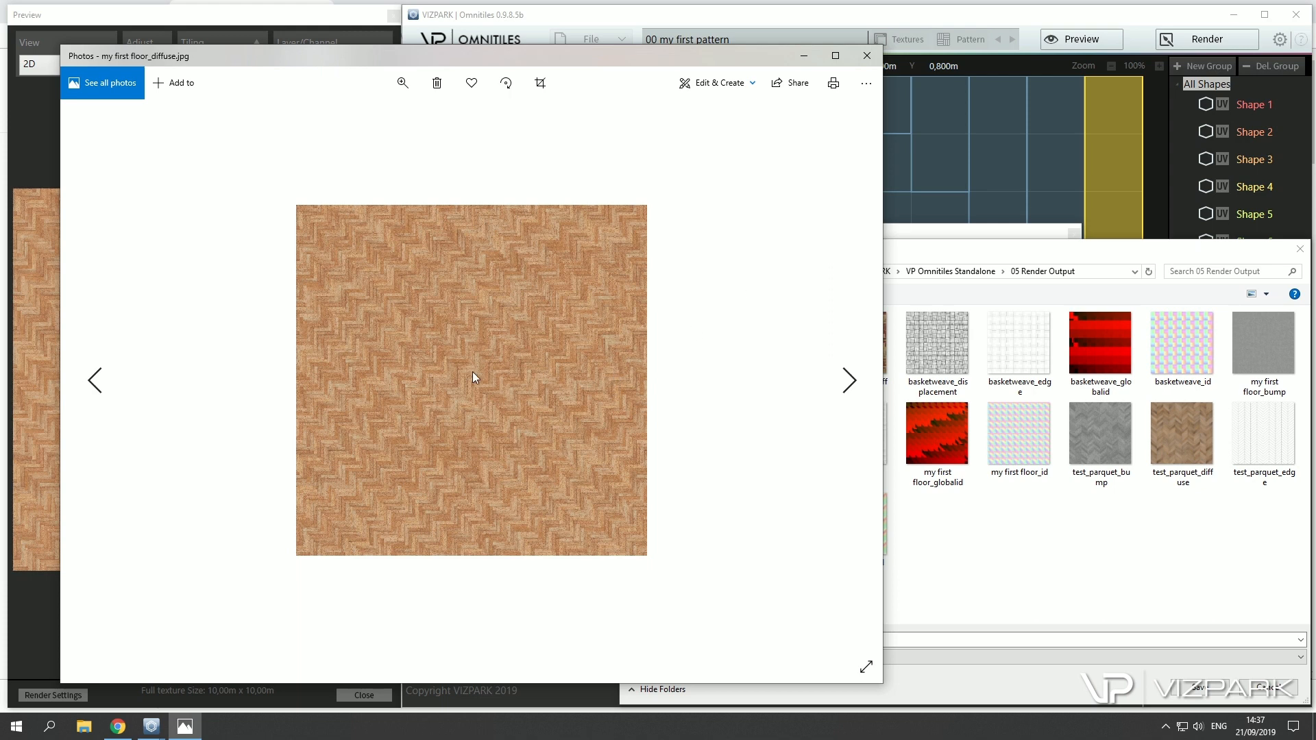
{"action": "left_click", "coordinate": [848, 381]}
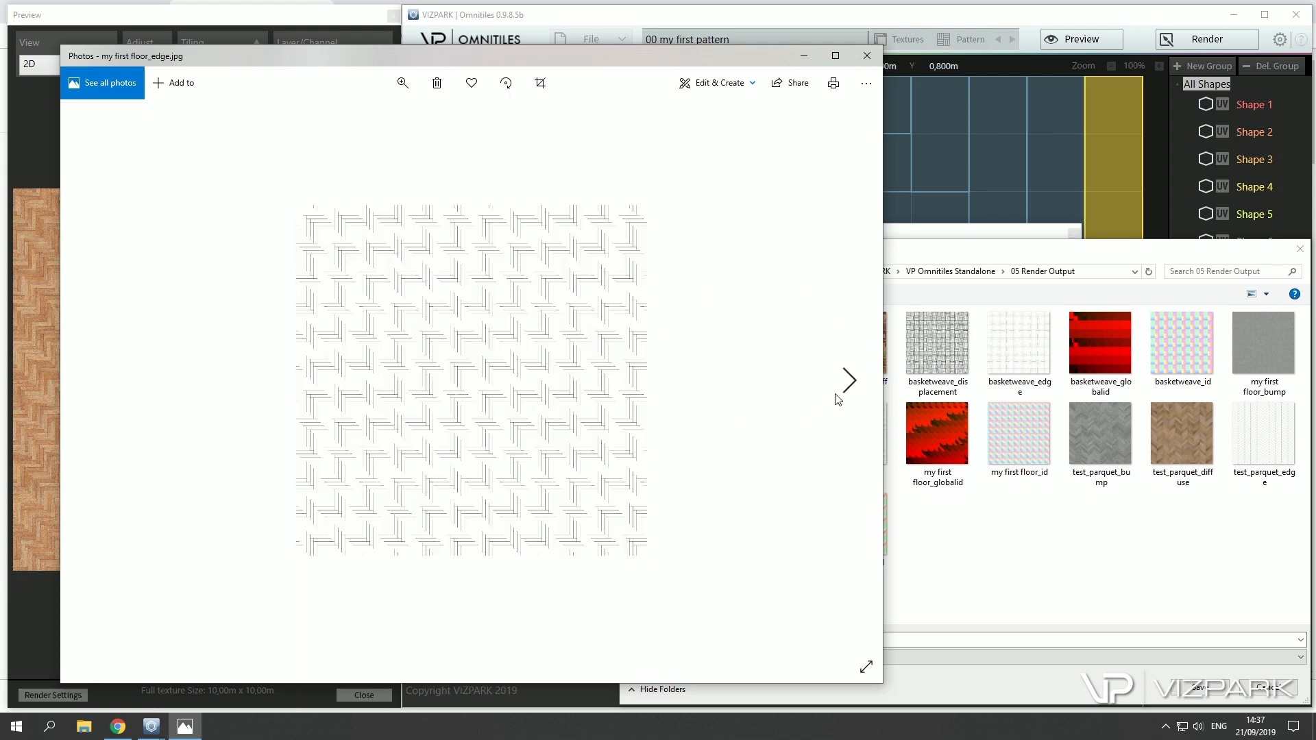
{"action": "left_click", "coordinate": [850, 388]}
{"action": "left_click", "coordinate": [849, 383]}
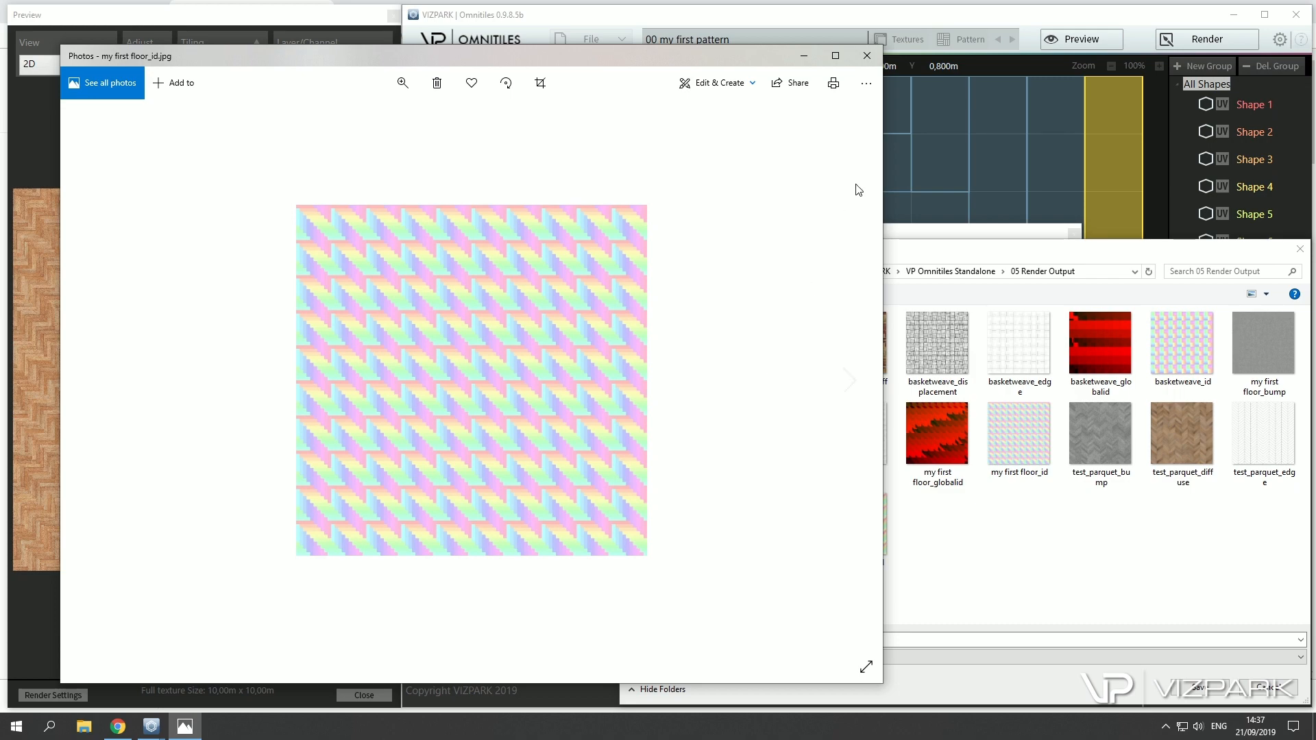
{"action": "left_click", "coordinate": [848, 380]}
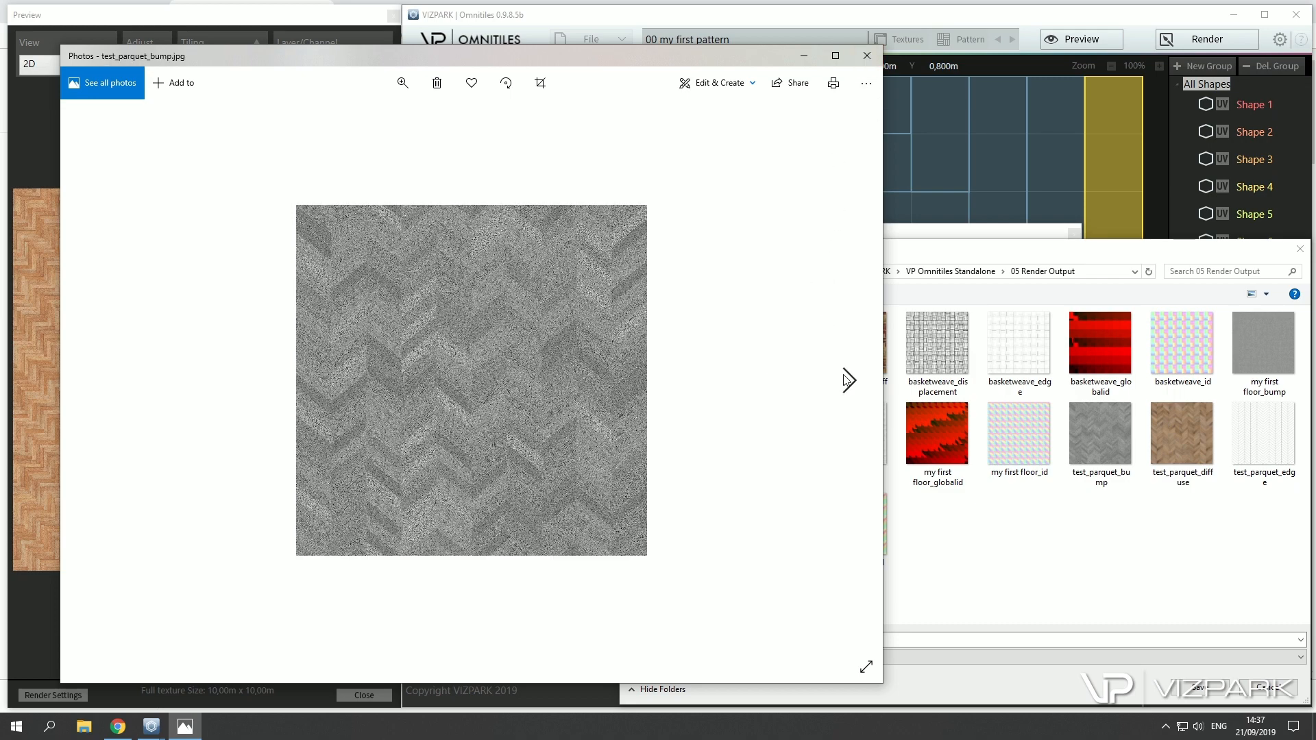
{"action": "left_click", "coordinate": [867, 56]}
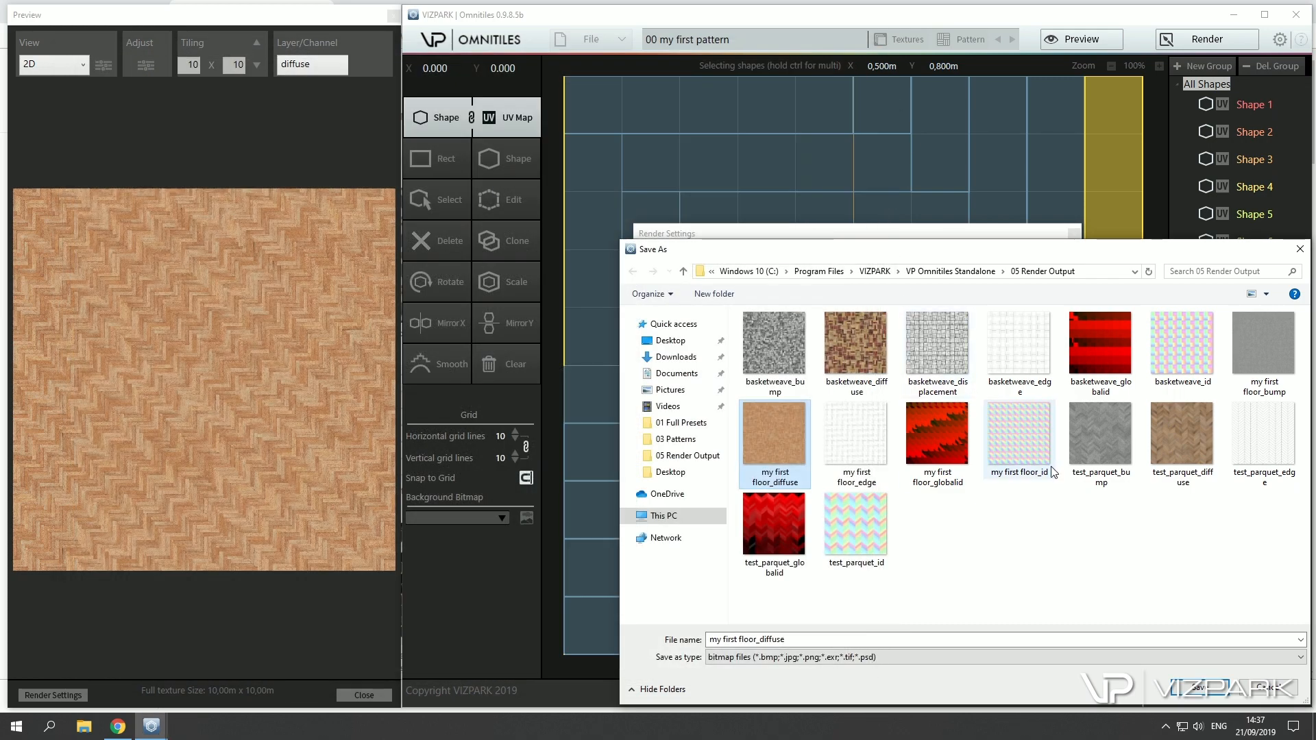
{"action": "left_click_drag", "start_coordinate": [1232, 251], "coordinate": [1085, 283]}
{"action": "left_click", "coordinate": [1152, 283]}
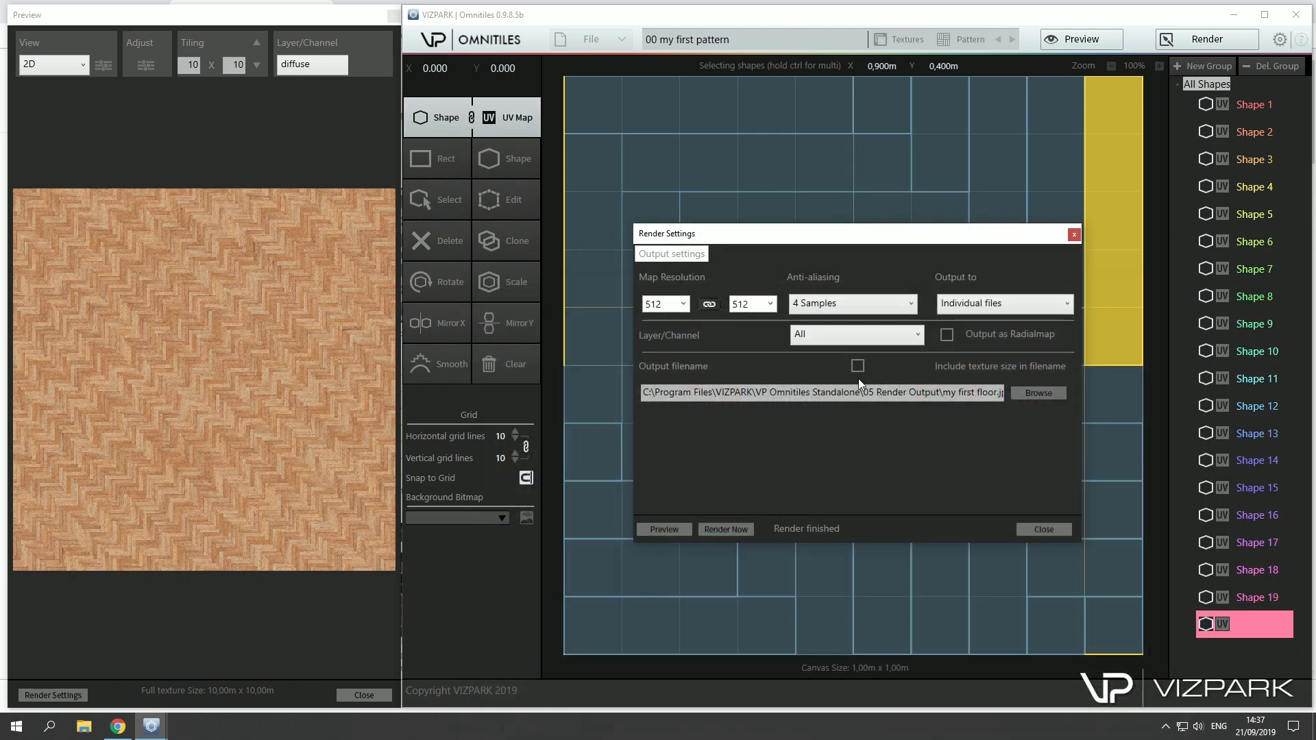